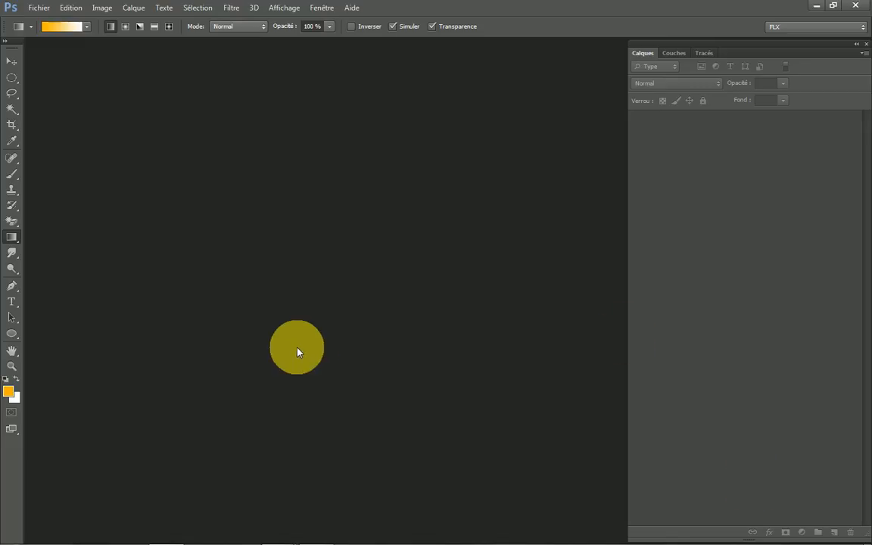
Step: Create a new RGB document from the default Photoshop preset with a white background
click(39, 9)
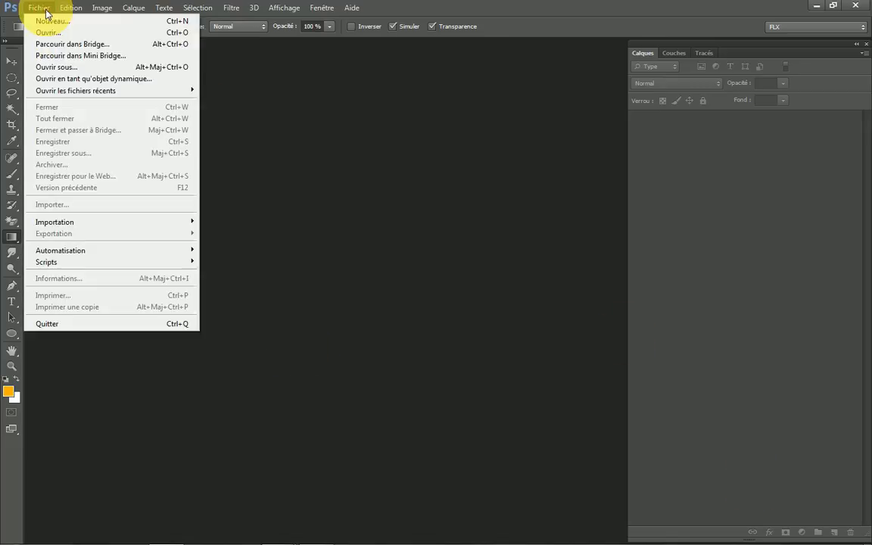
click(51, 23)
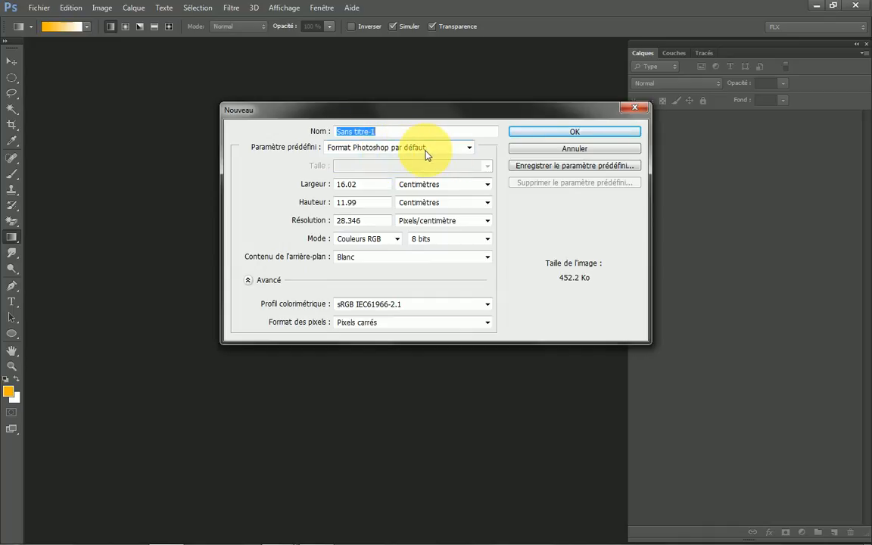
click(553, 135)
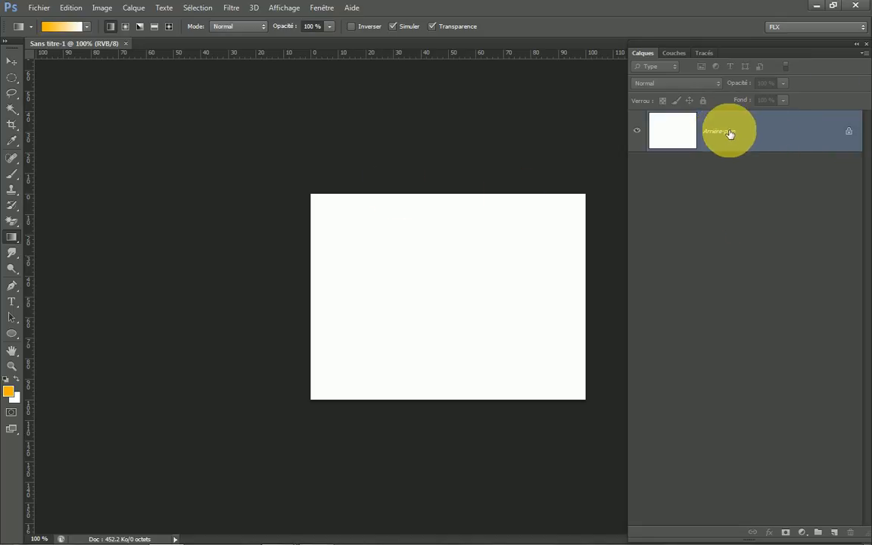
Step: Convert the locked background into a regular layer named Calque 0 with an orange colour label
double_click(770, 135)
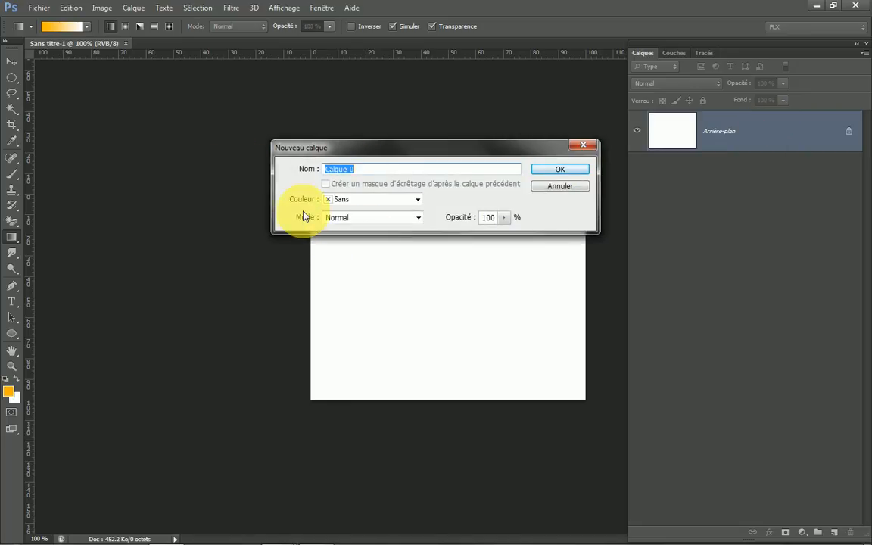
click(417, 199)
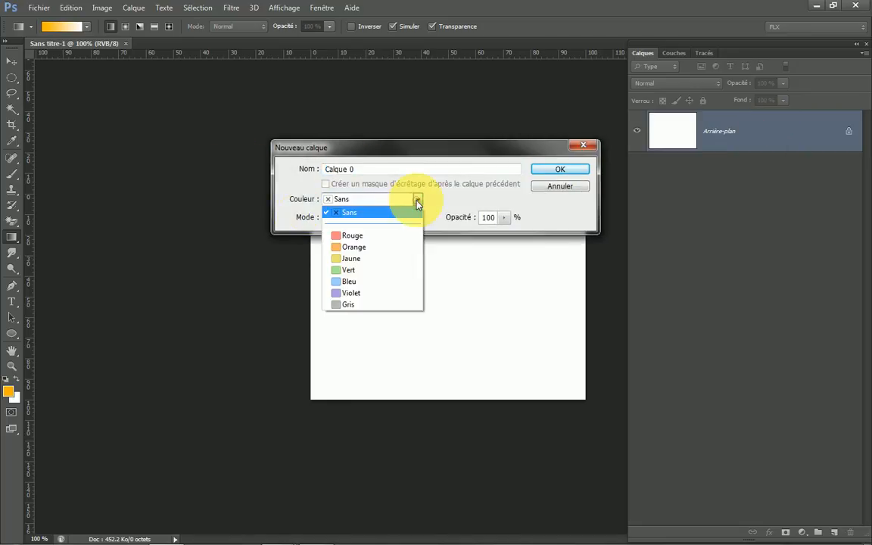
click(359, 247)
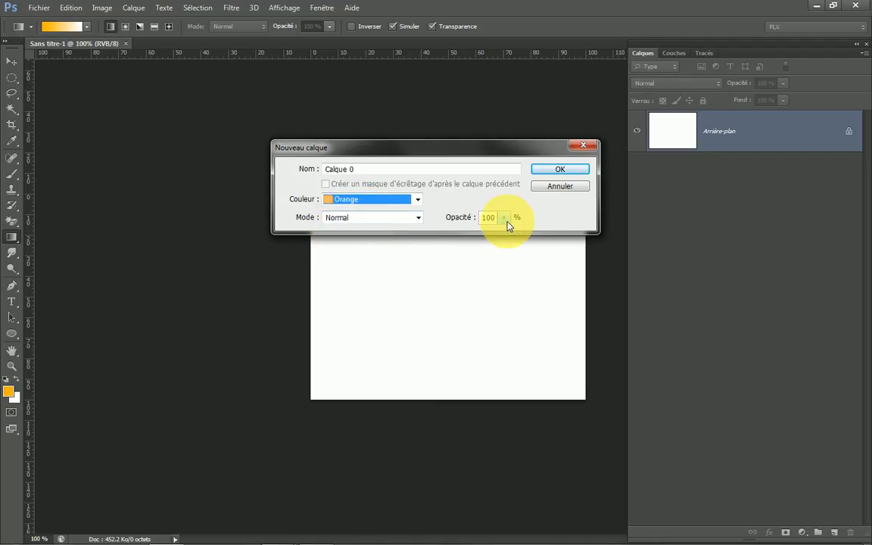
click(557, 170)
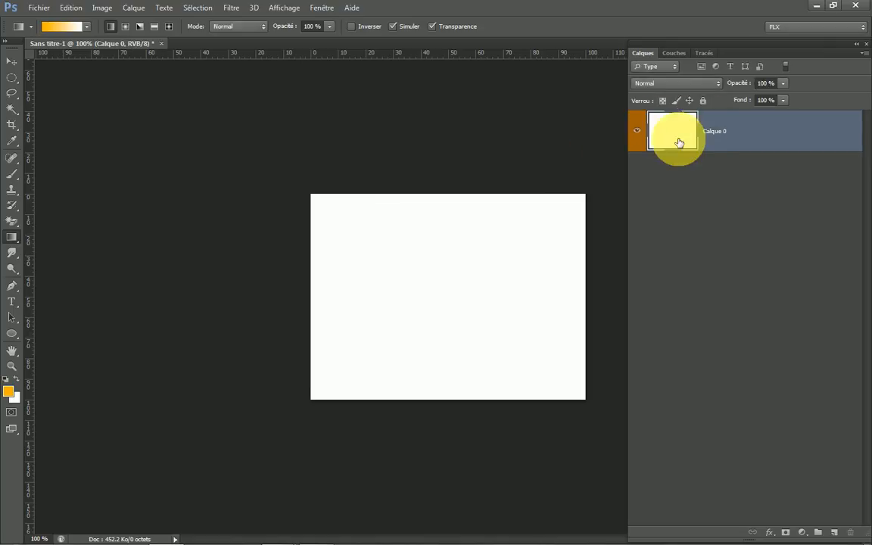
Step: Toggle the visibility of Calque 0 off and on several times, leaving the layer shown
click(637, 136)
click(637, 136)
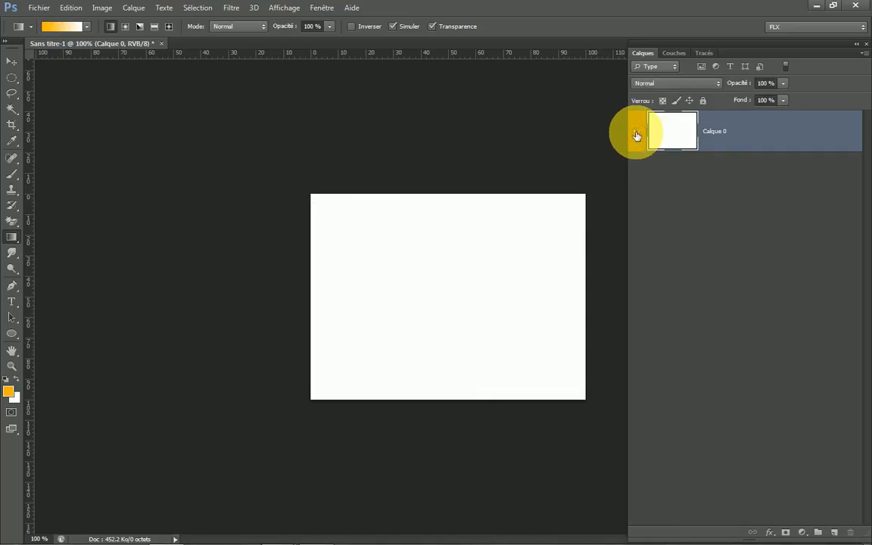
click(637, 136)
click(637, 136)
click(637, 136)
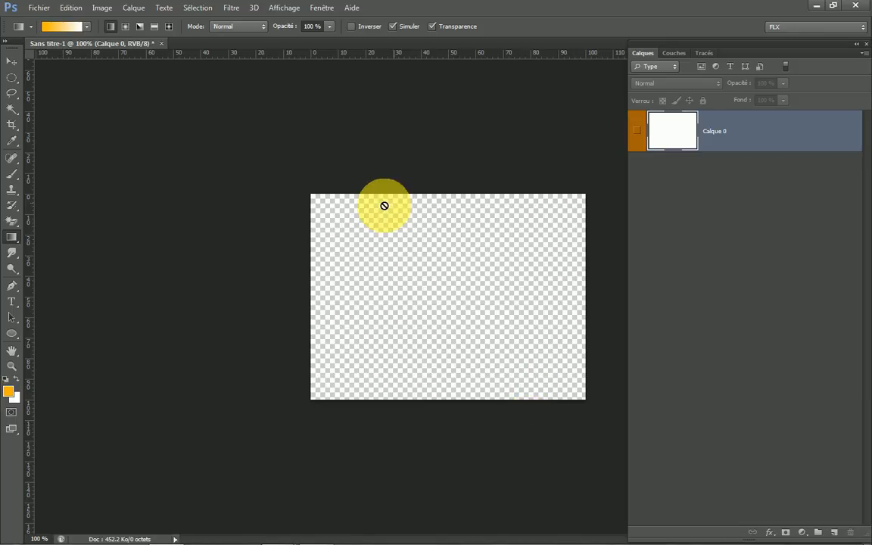
click(638, 137)
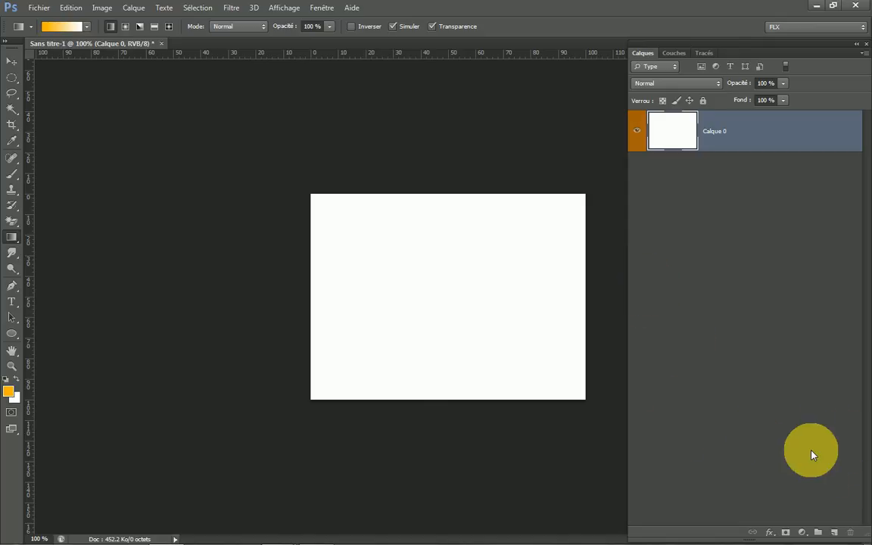
Step: Add two empty layers, Calque 1 and Calque 2, above Calque 0 with the default layer options
right_click(776, 143)
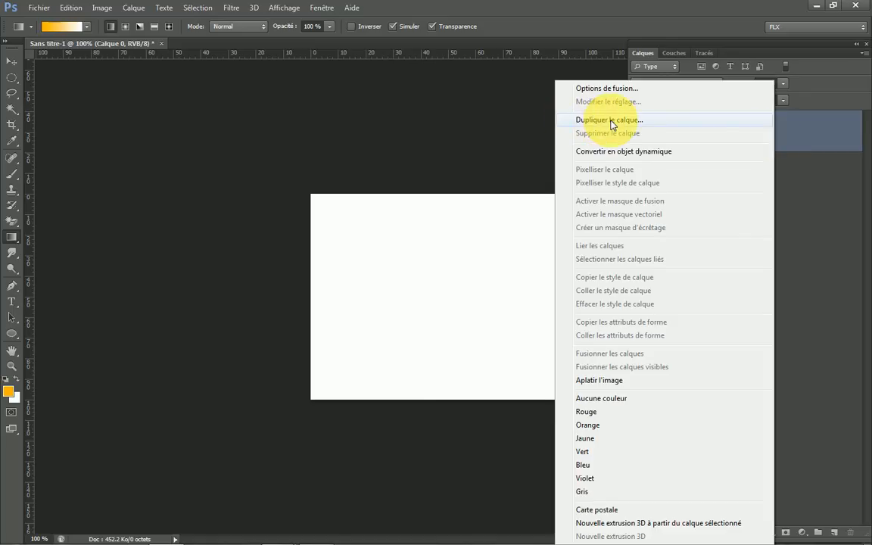
click(808, 189)
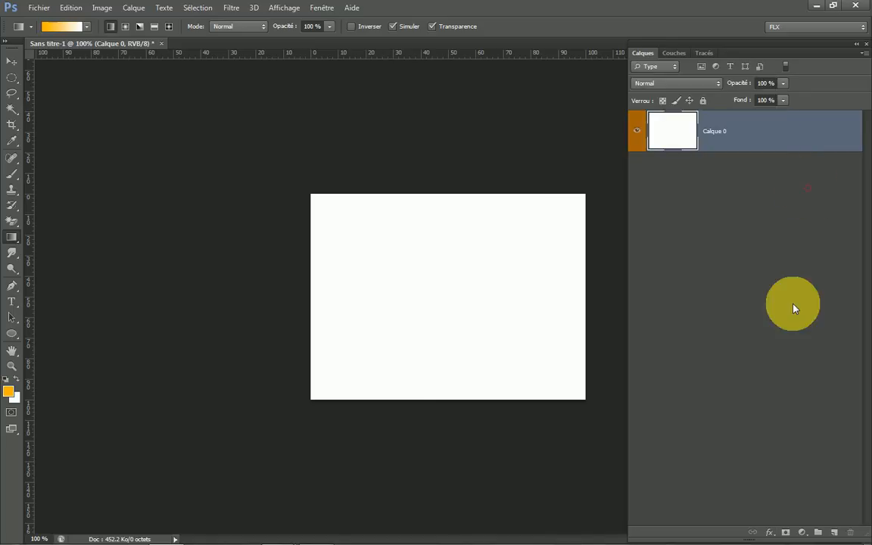
click(835, 533)
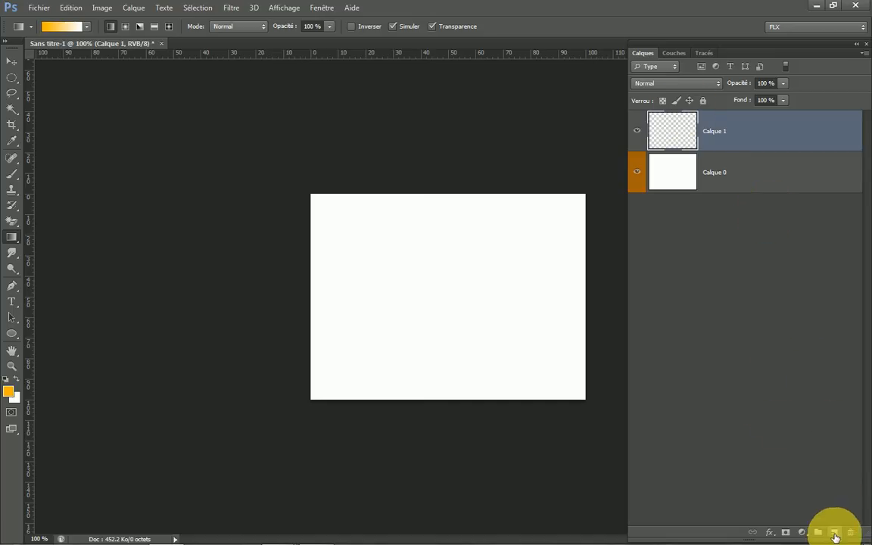
click(132, 8)
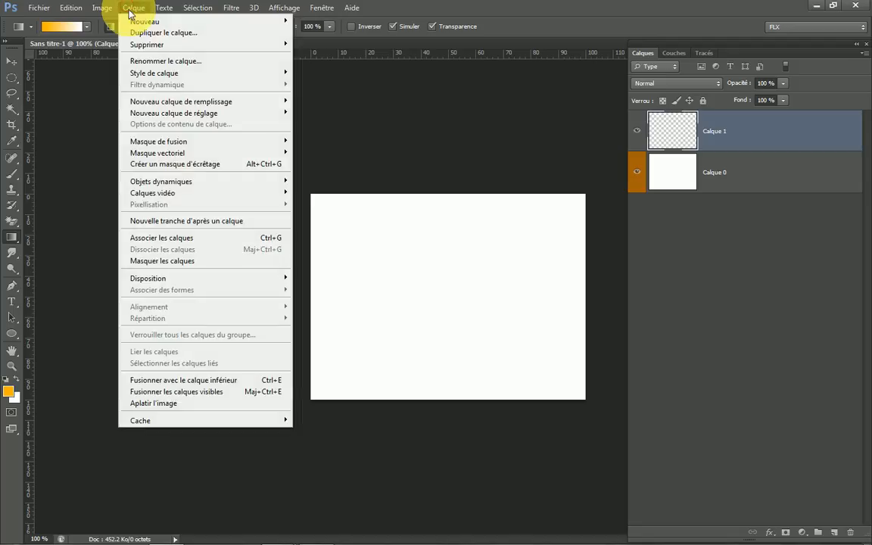
click(437, 137)
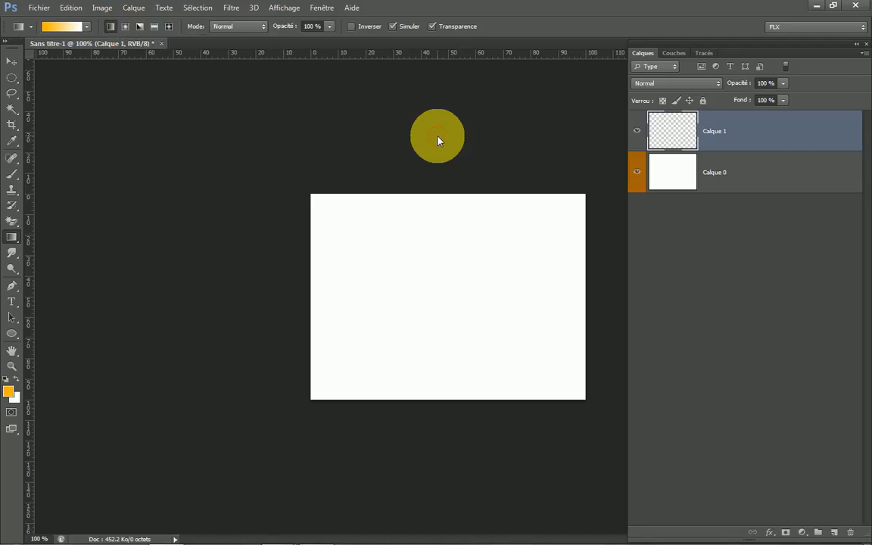
click(862, 47)
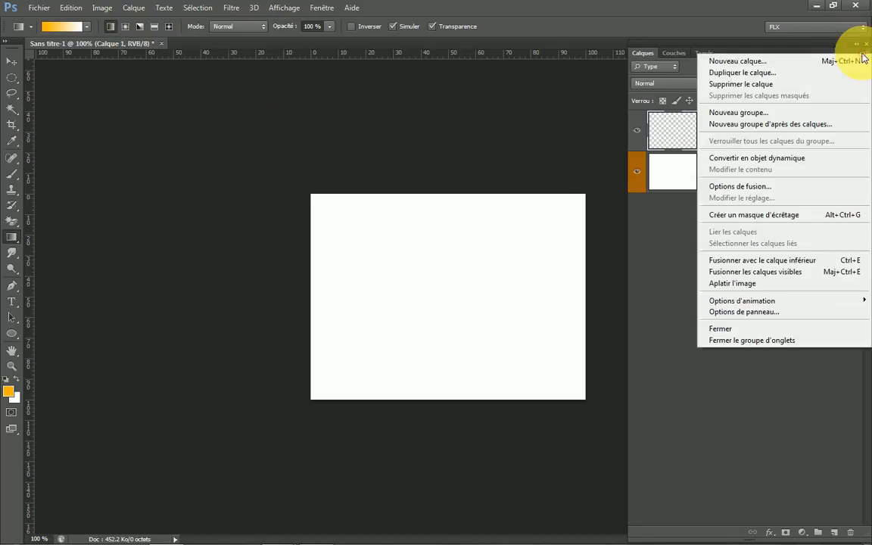
click(740, 60)
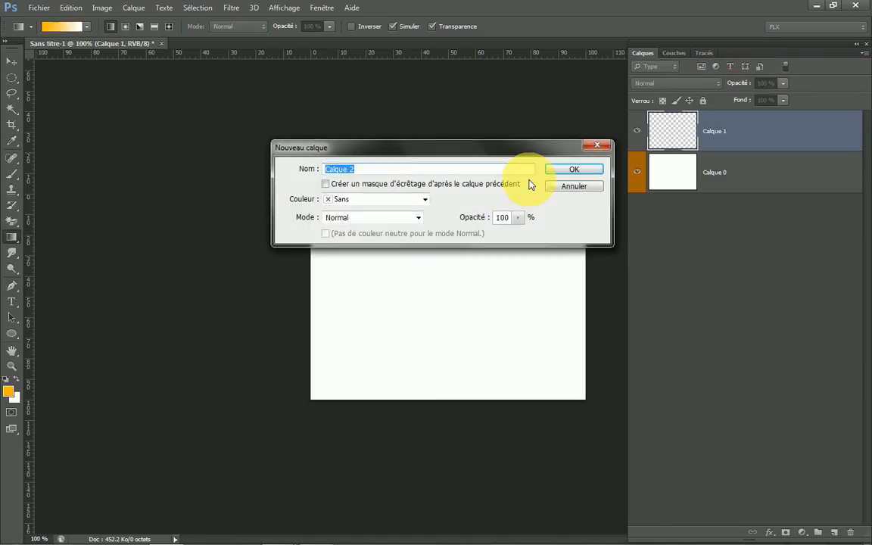
click(571, 170)
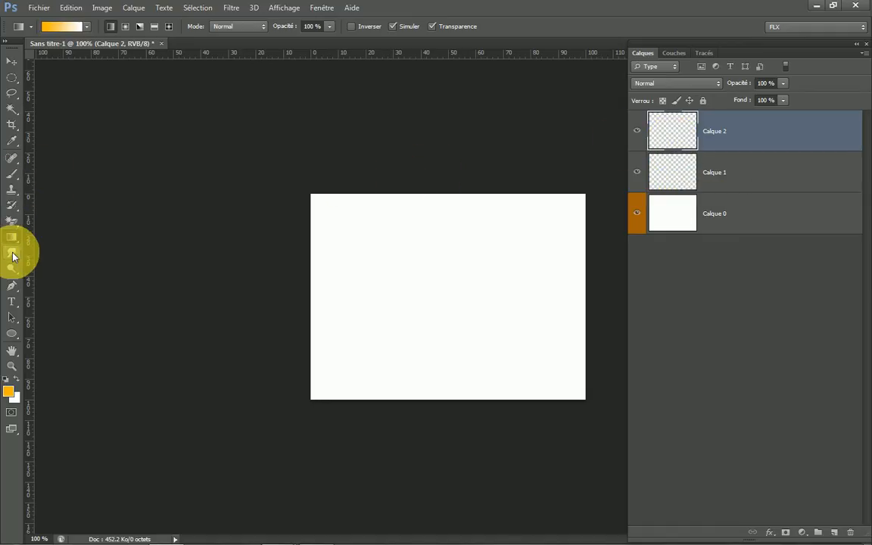
Step: Reset the foreground and background colours to black and white, and try starting a text entry on Calque 2
click(13, 303)
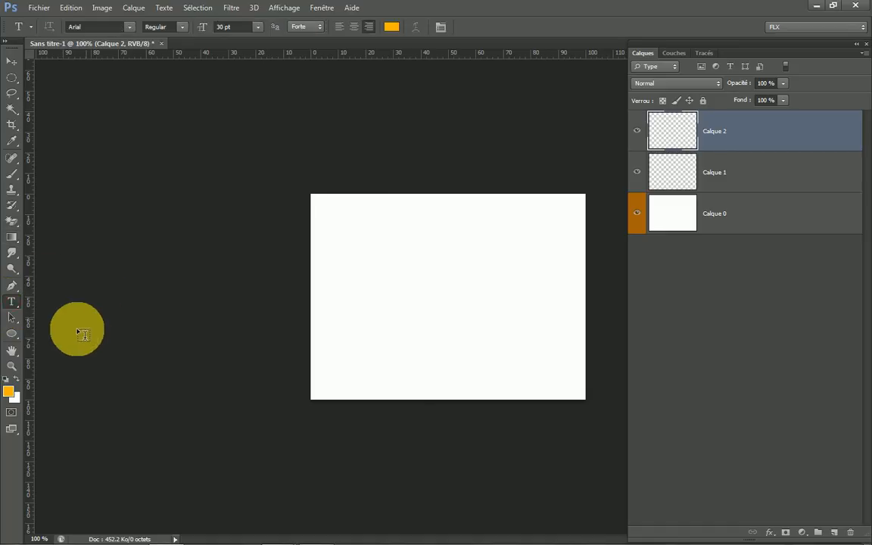
click(7, 381)
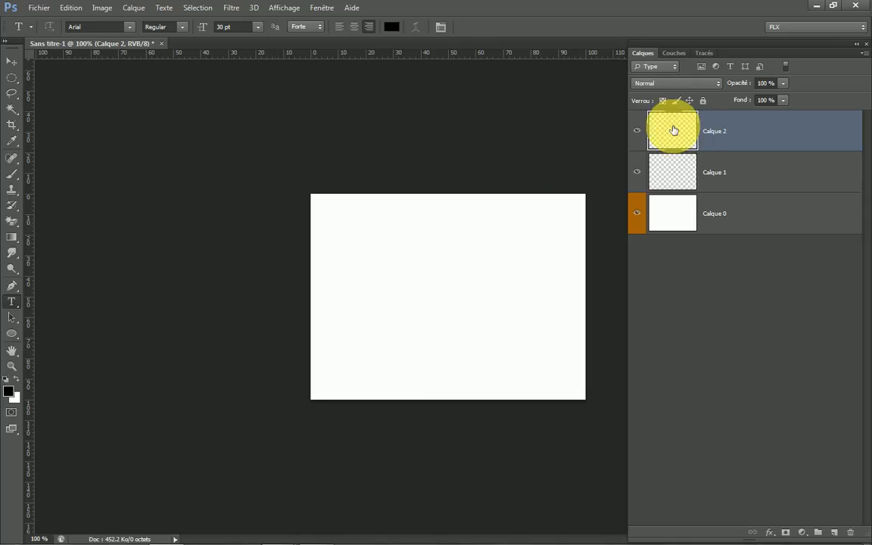
click(390, 296)
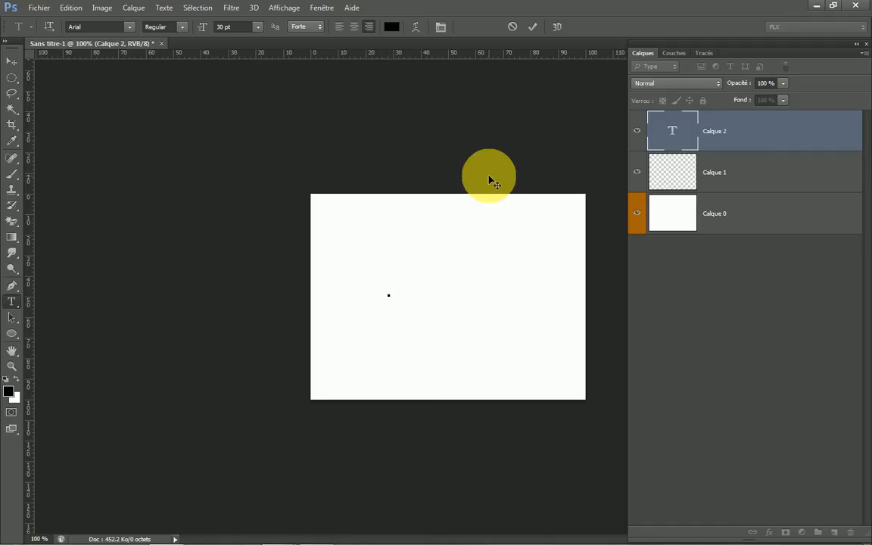
click(513, 28)
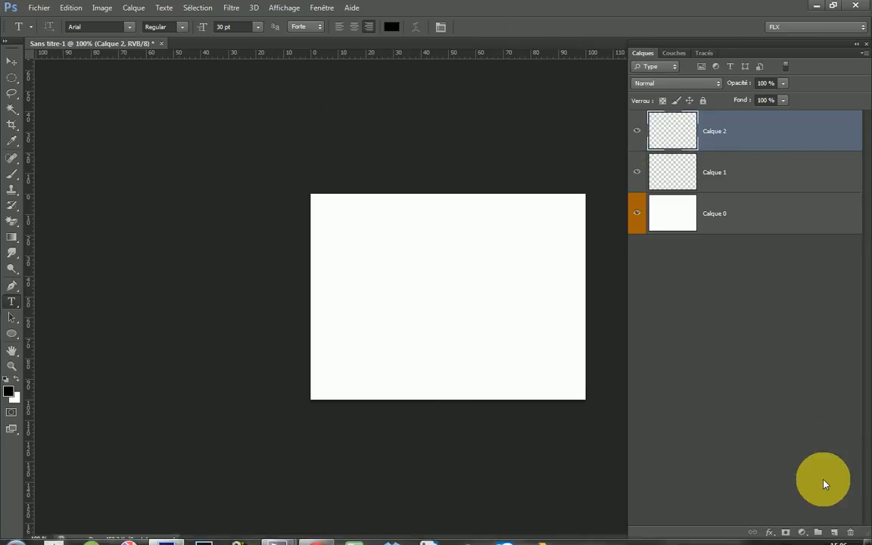
Step: Add a new layer at the top of the stack and place the text "Les Calques" near the middle of the canvas
click(834, 534)
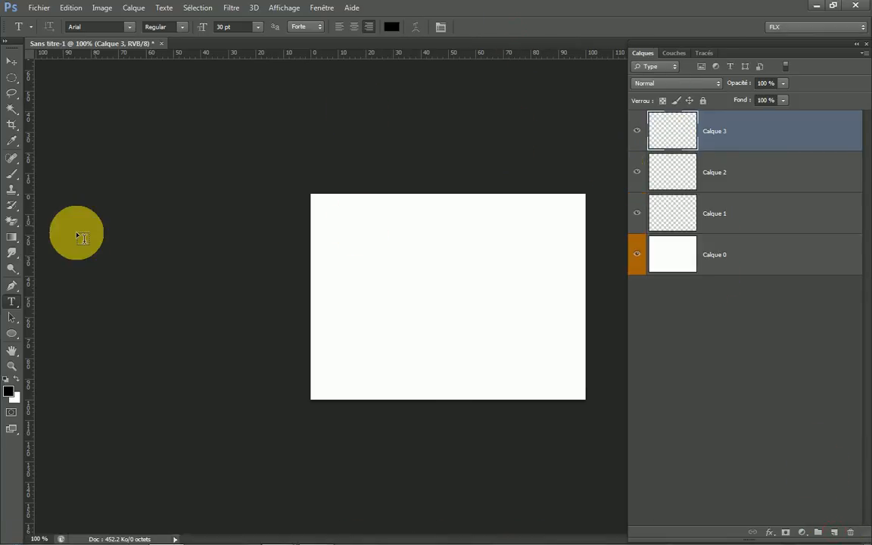
click(357, 295)
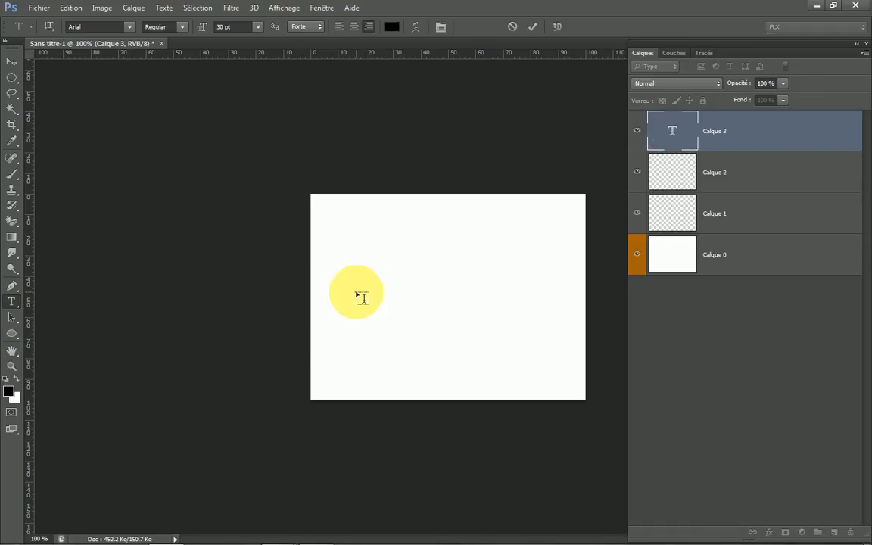
text(Les )
text(Calqu)
text(es)
mouse_move(363, 334)
mouse_down()
mouse_move(459, 330)
mouse_move(514, 343)
mouse_move(500, 346)
mouse_up()
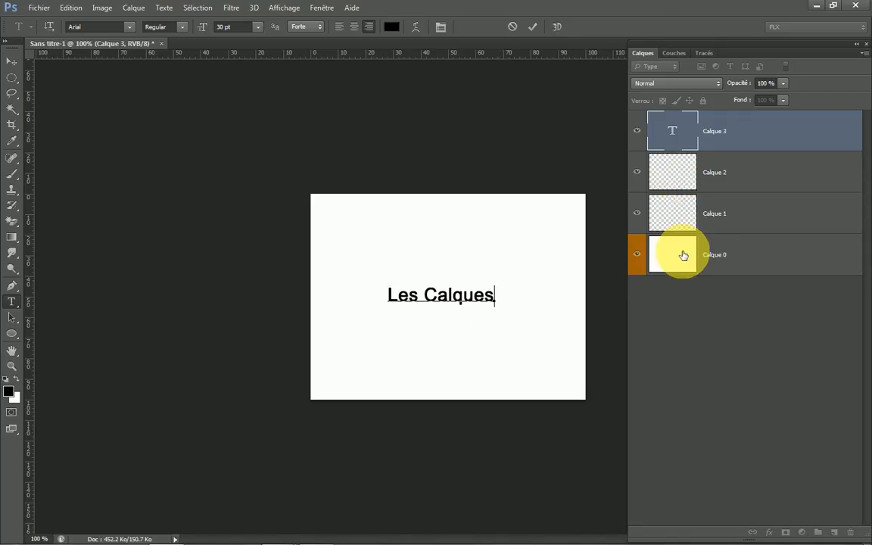
click(533, 28)
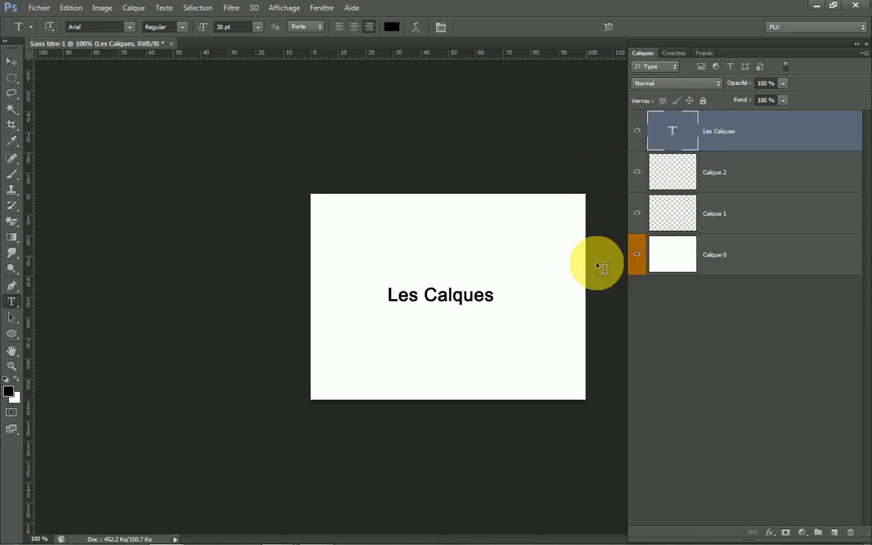
Step: Erase the white fill of Calque 0 with the Magic Eraser
click(673, 256)
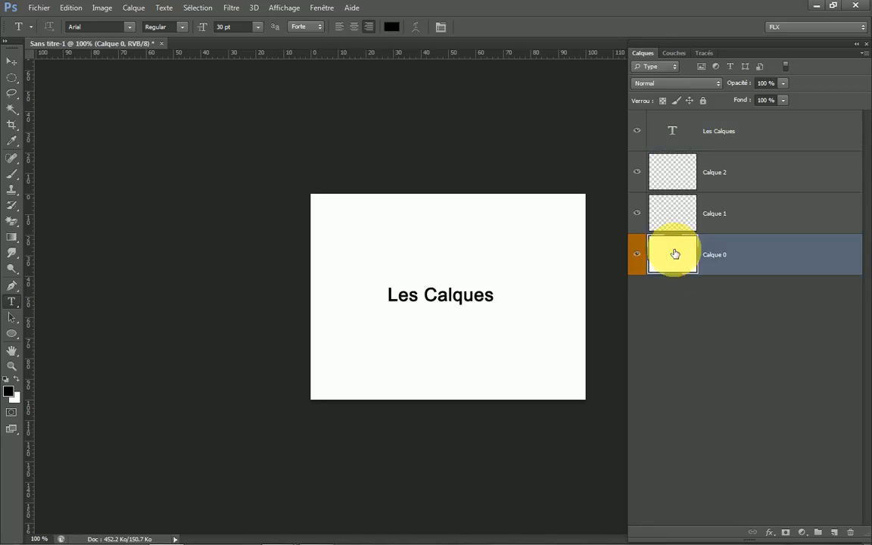
click(11, 221)
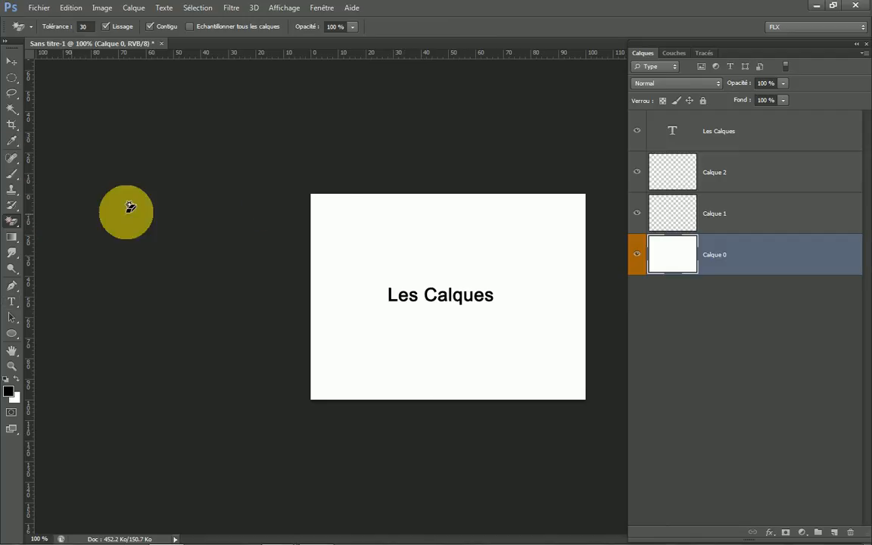
click(351, 234)
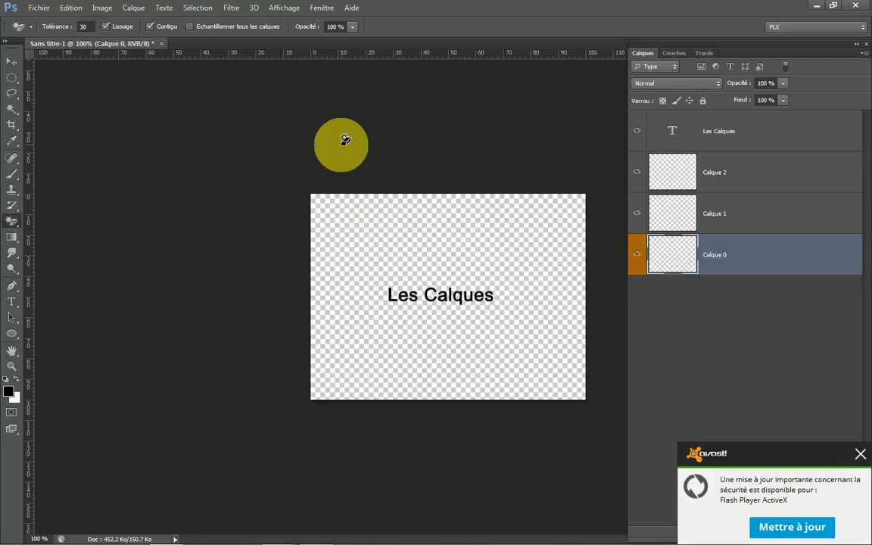
Step: Draw a rectangular selection around the "Les Calques" text, about 65% of the canvas width and 50% of its height, with Calque 0 active
click(12, 81)
right_click(12, 78)
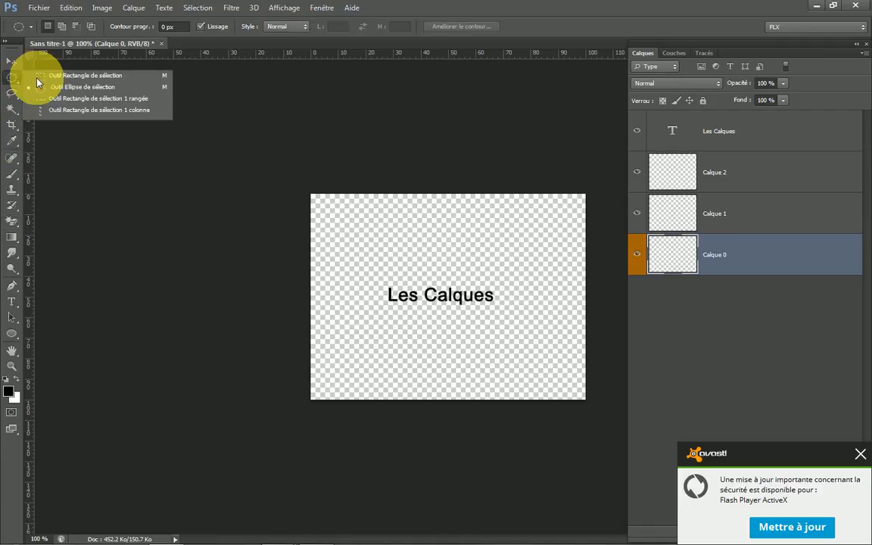
click(82, 75)
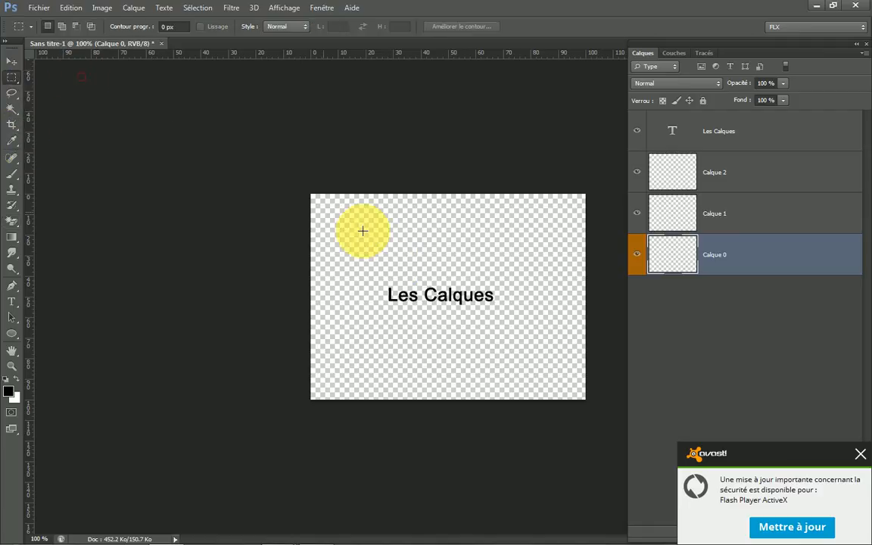
drag(352, 253, 531, 357)
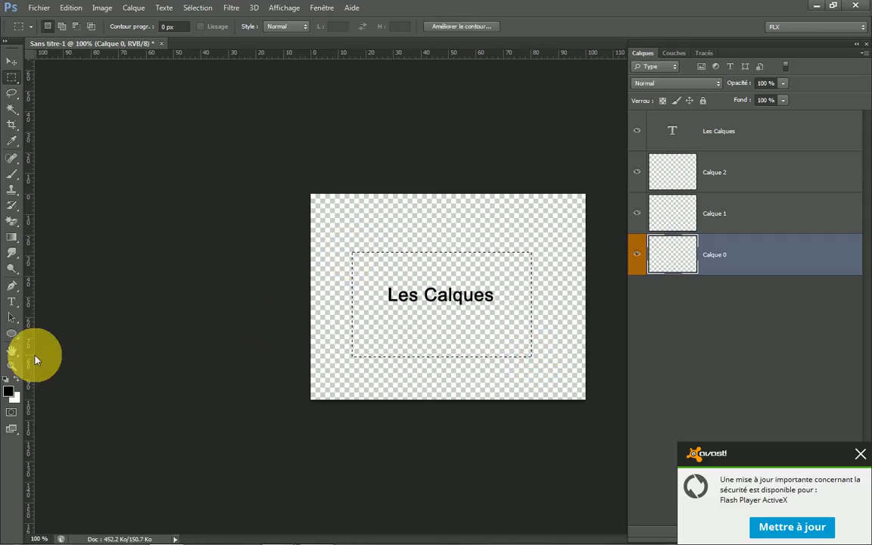
Step: Set the foreground colour to bright red (fc0303)
click(9, 391)
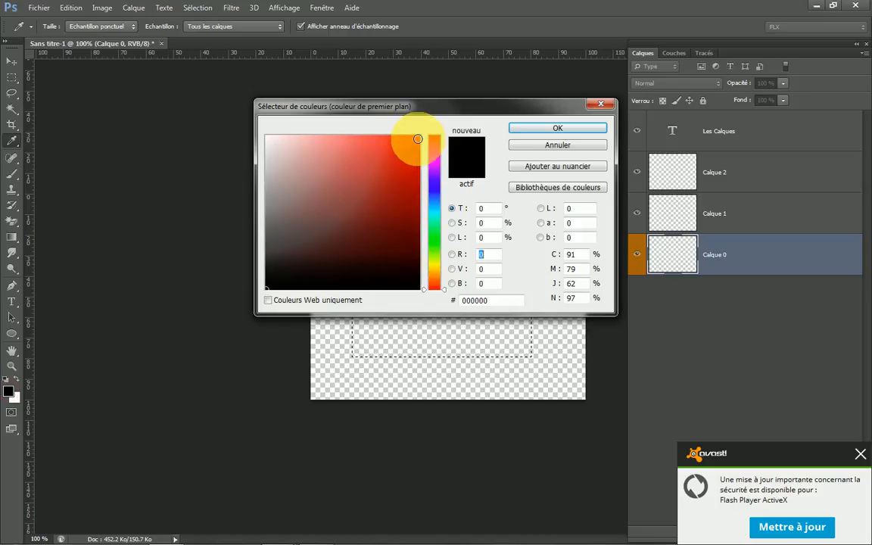
click(418, 137)
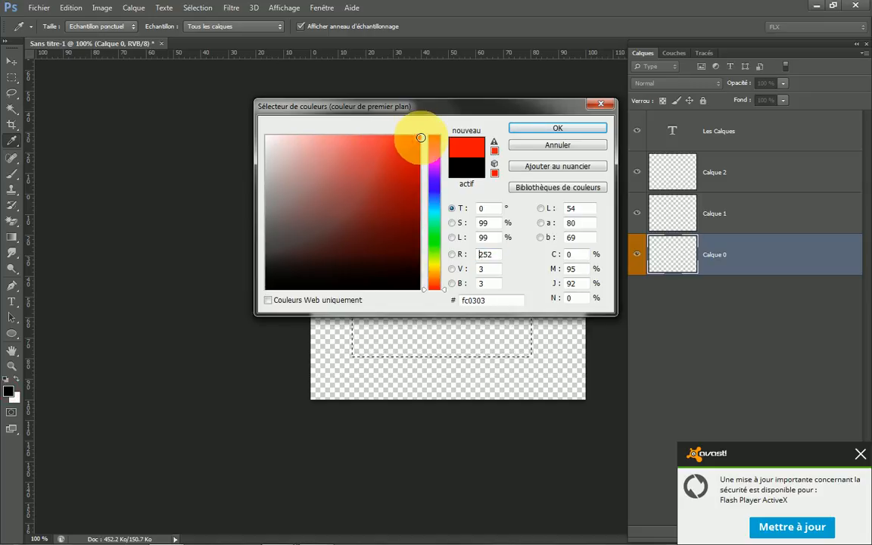
click(557, 128)
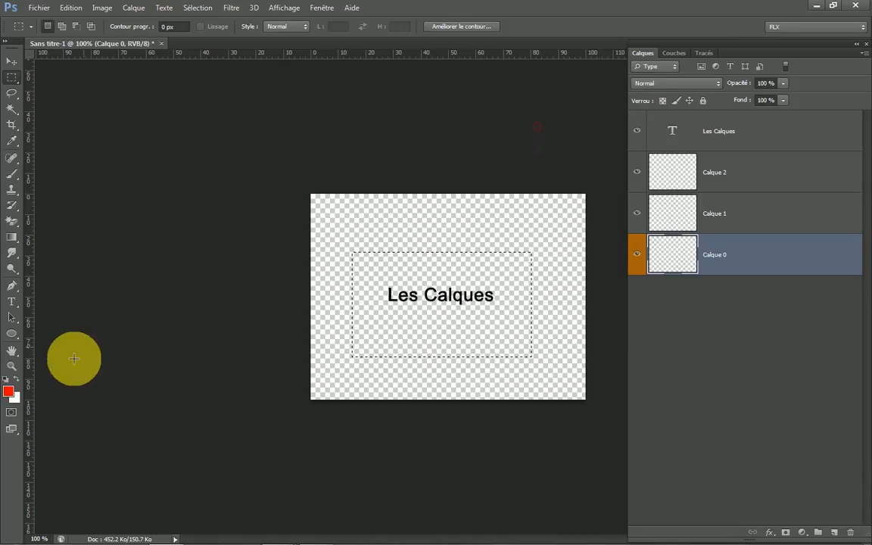
Step: Set the background colour to bright blue (1323fc)
click(14, 396)
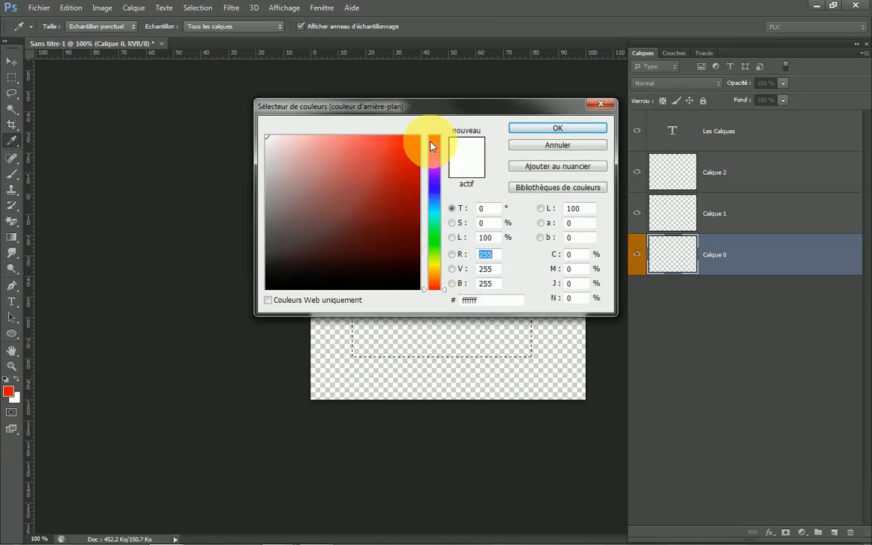
click(433, 189)
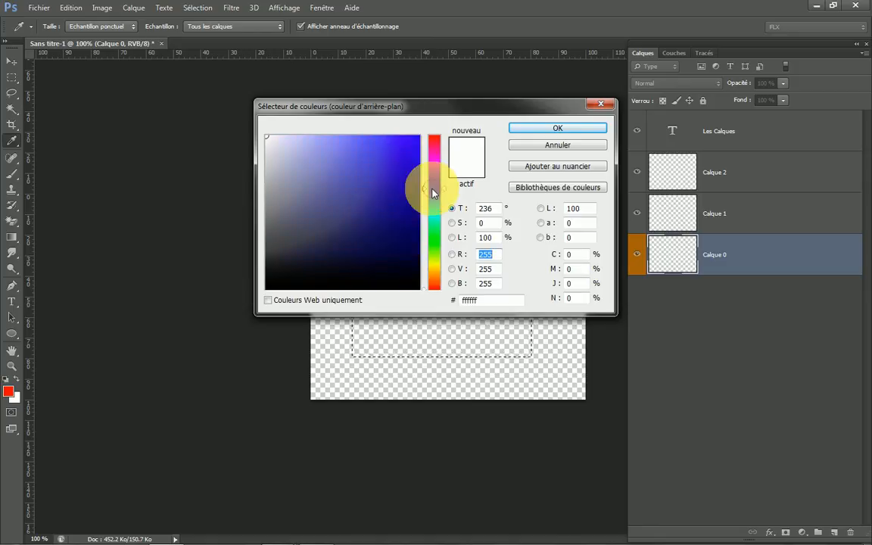
click(408, 137)
click(539, 128)
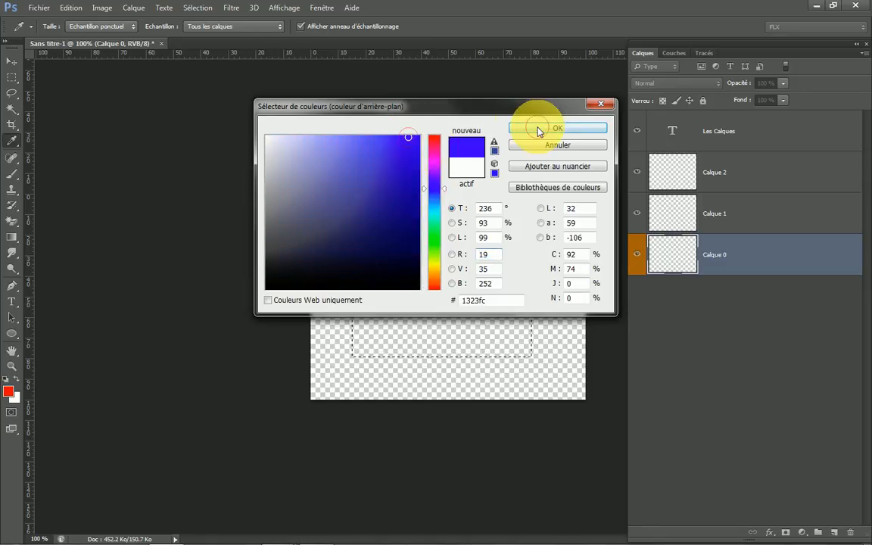
Step: Fill the selection on Calque 0 with a diagonal gradient, red at the lower-left corner to blue at the upper-right, and deselect
click(11, 239)
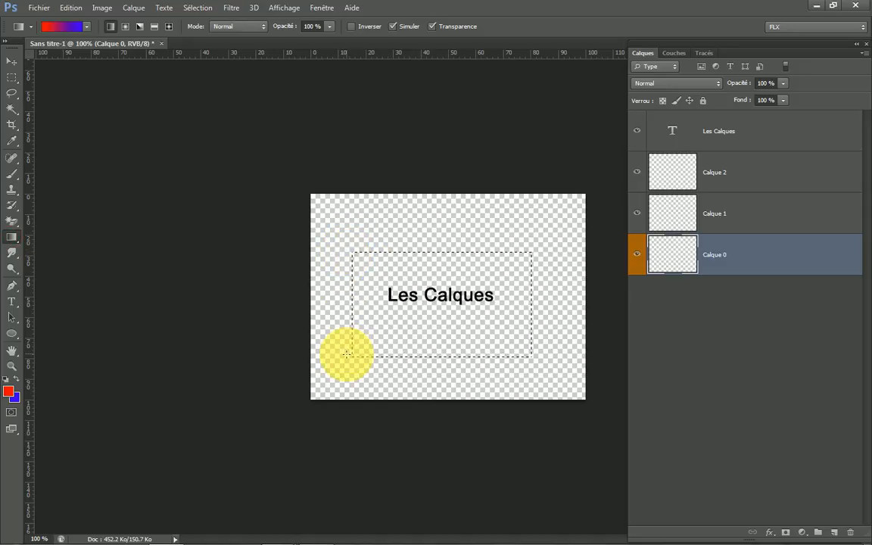
drag(352, 355, 530, 250)
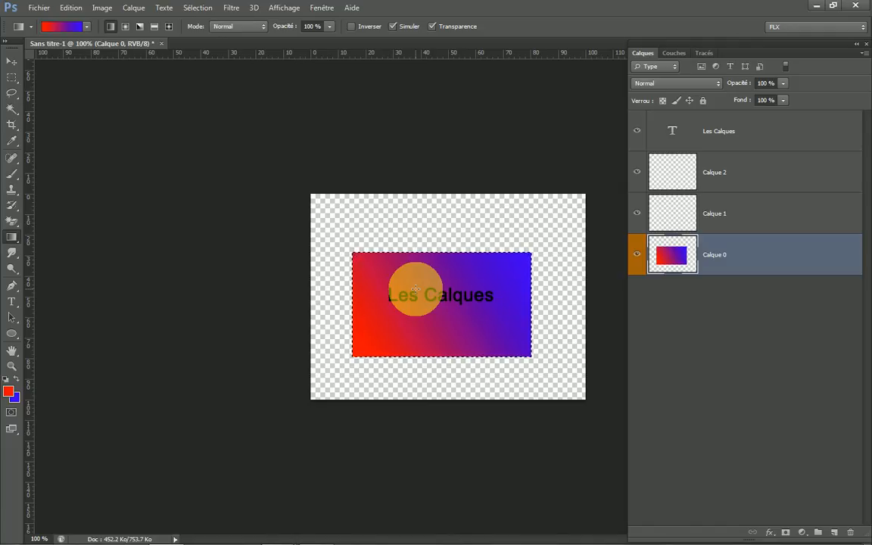
key(ctrl+d)
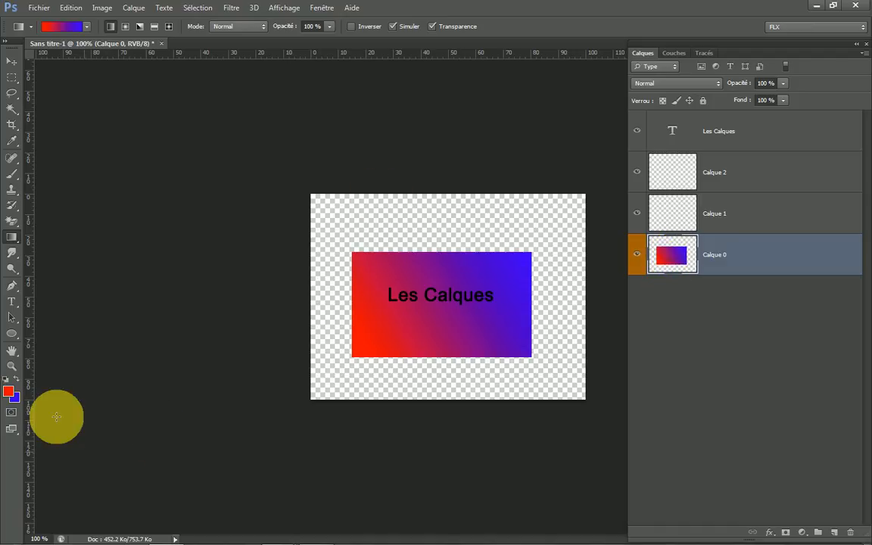
Step: Draw a square selection around the "Les Calques" text, about 48% of the canvas width, extending slightly above and below the gradient rectangle
click(12, 80)
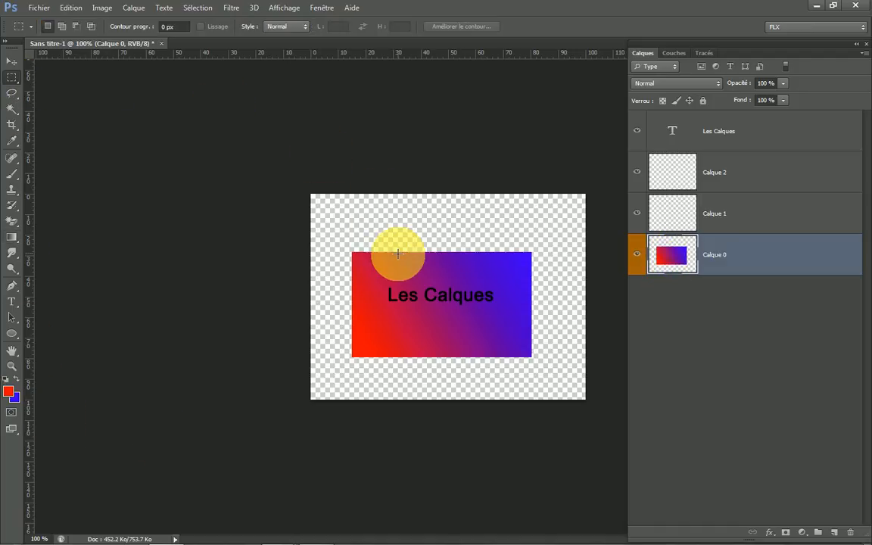
drag(385, 240, 515, 397)
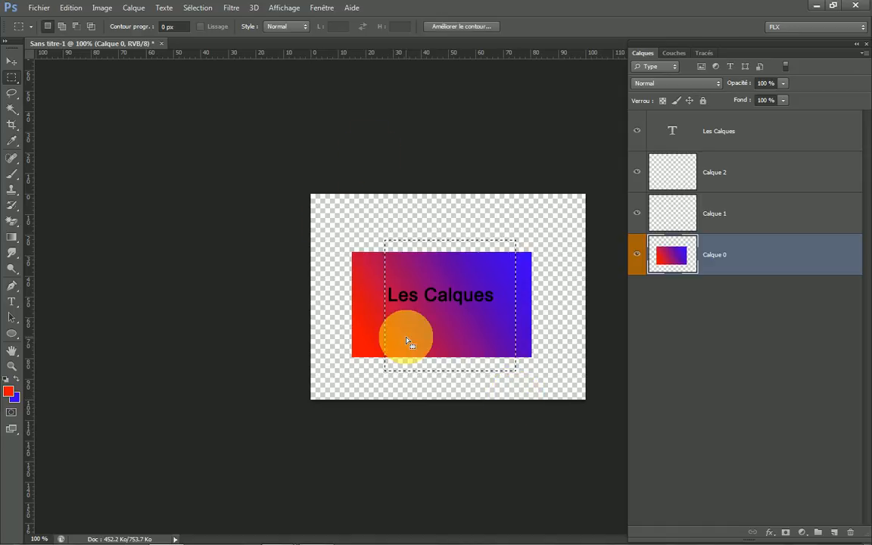
Step: Set the foreground colour to orange (fca703) and the background colour to purple (a713fc)
click(8, 391)
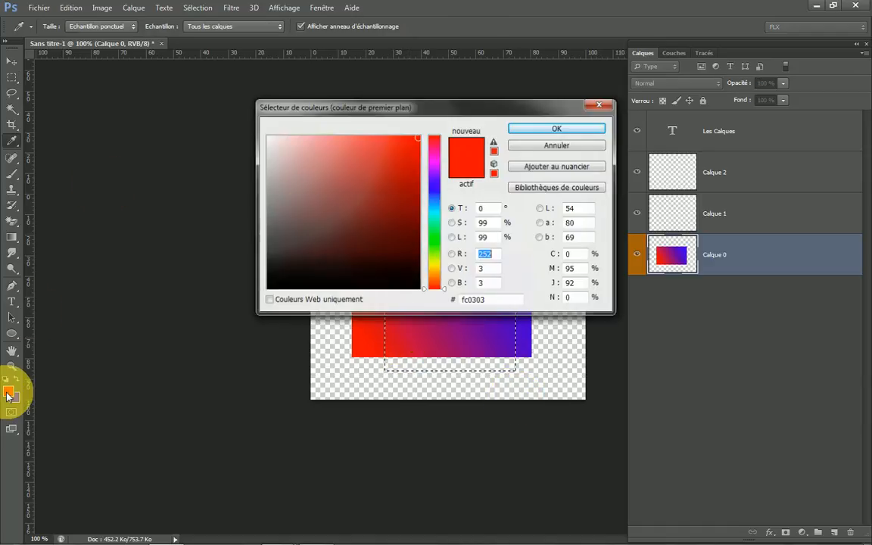
click(433, 272)
click(562, 129)
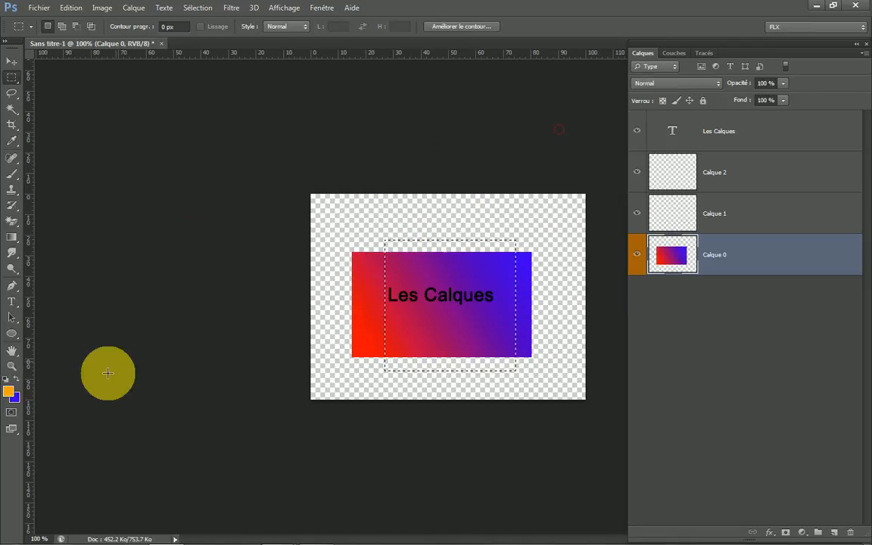
click(15, 399)
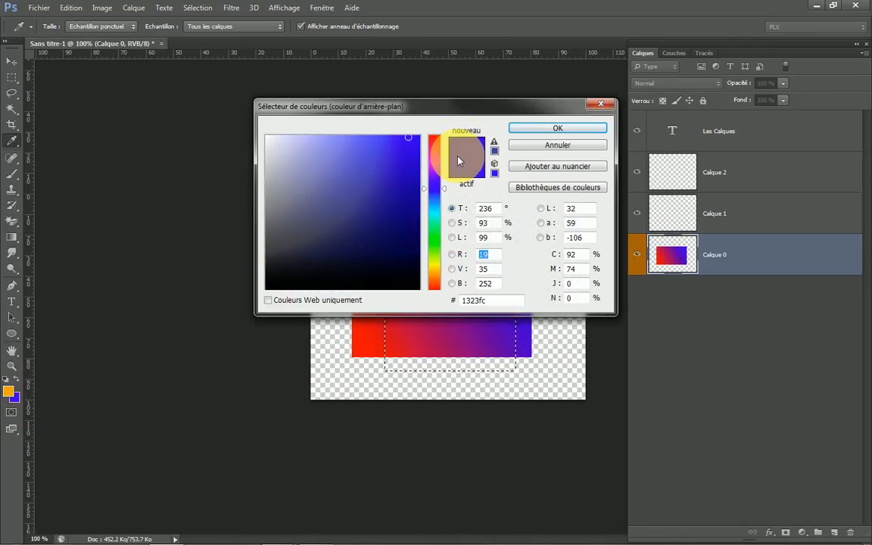
click(434, 170)
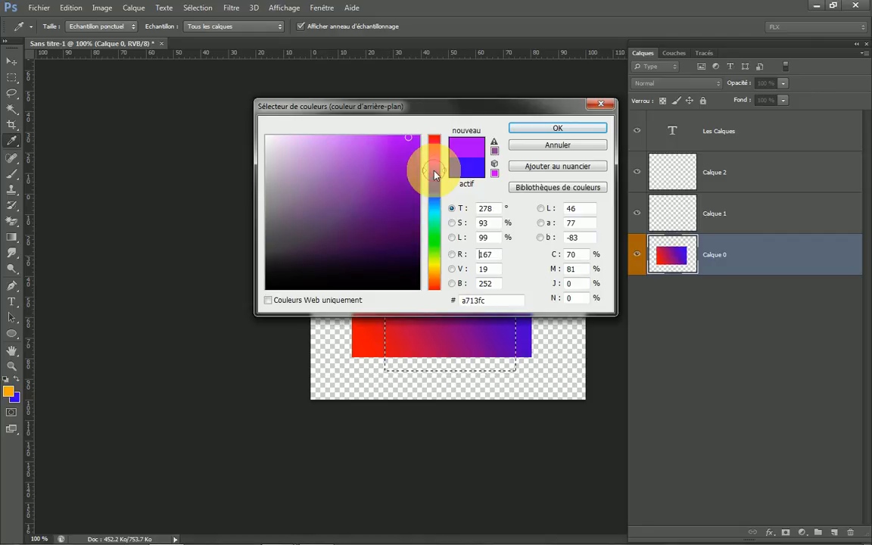
click(565, 130)
key(m)
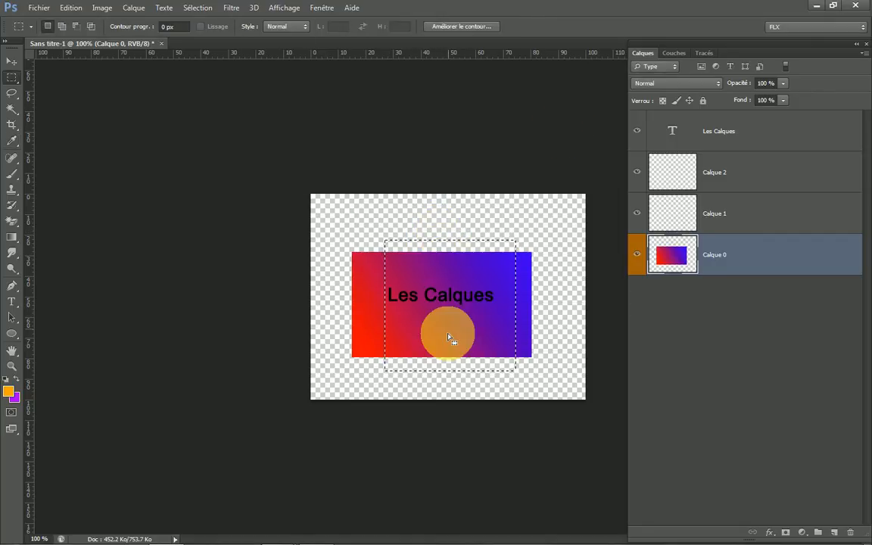
Step: Try filling the square selection with a vertical orange-to-purple gradient on Calque 0, and undo it so the selection is active again
click(12, 239)
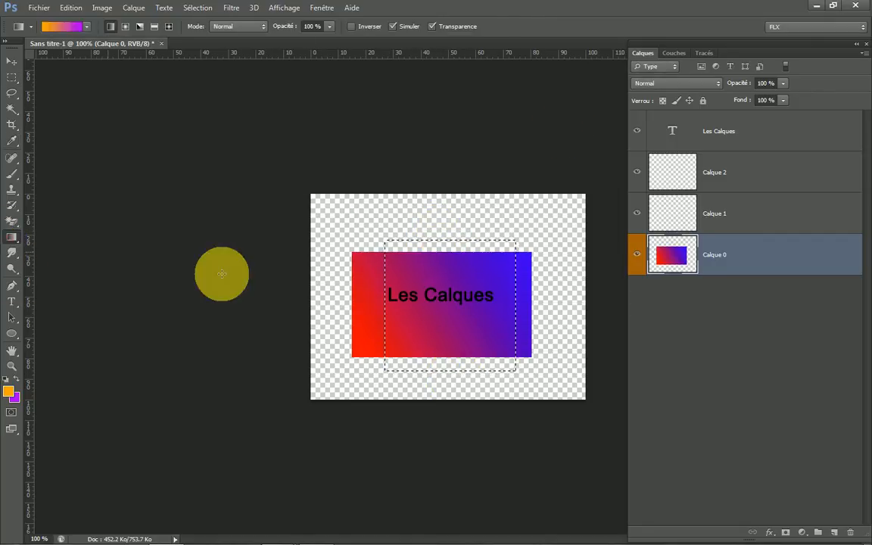
drag(452, 371, 455, 241)
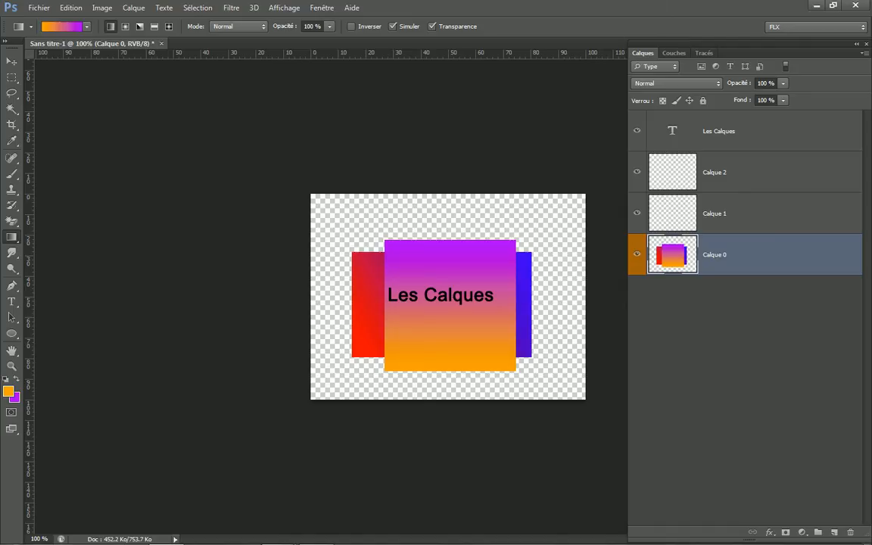
key(ctrl+alt+z)
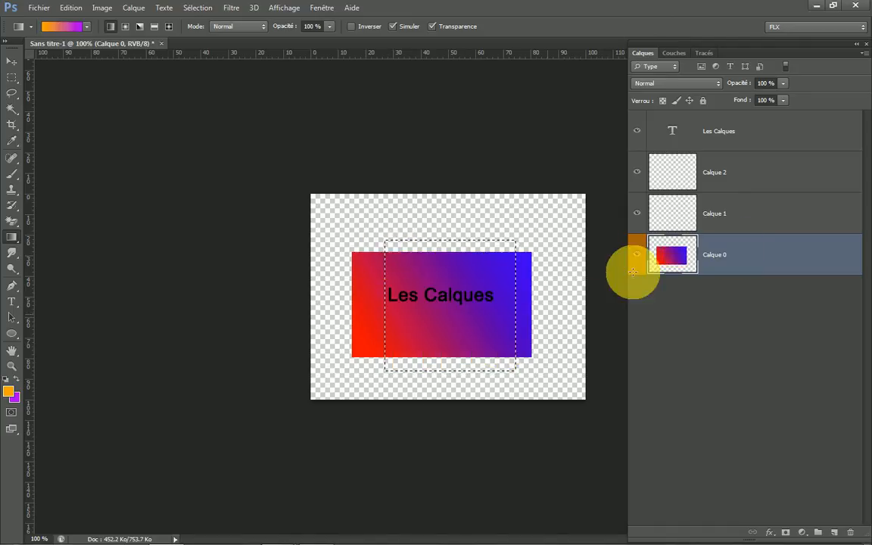
Step: Fill the square selection on Calque 1 with a vertical gradient, orange at its lower edge to purple at its upper edge, and deselect
click(687, 218)
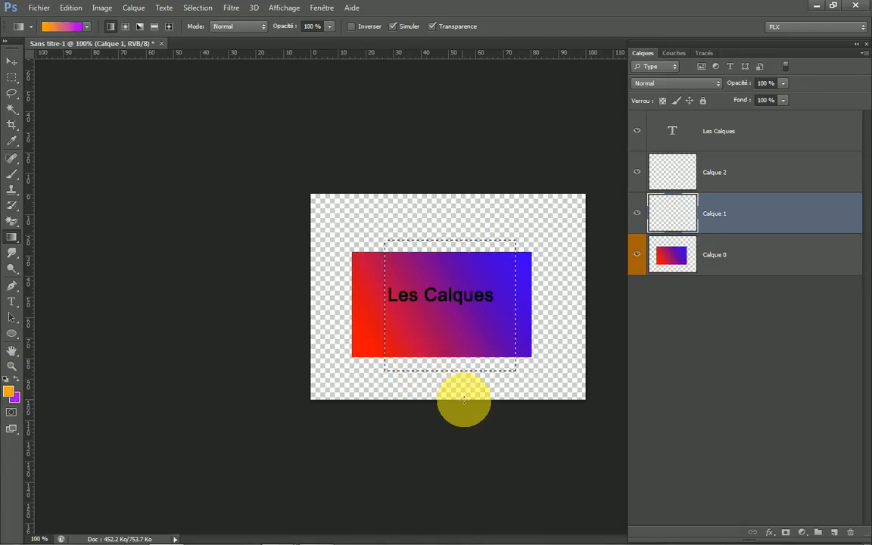
drag(449, 370, 454, 238)
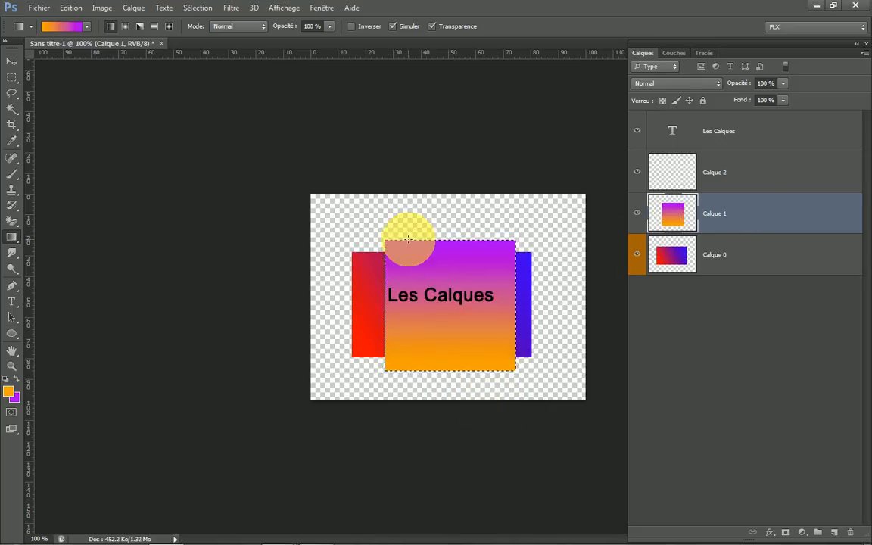
key(ctrl+d)
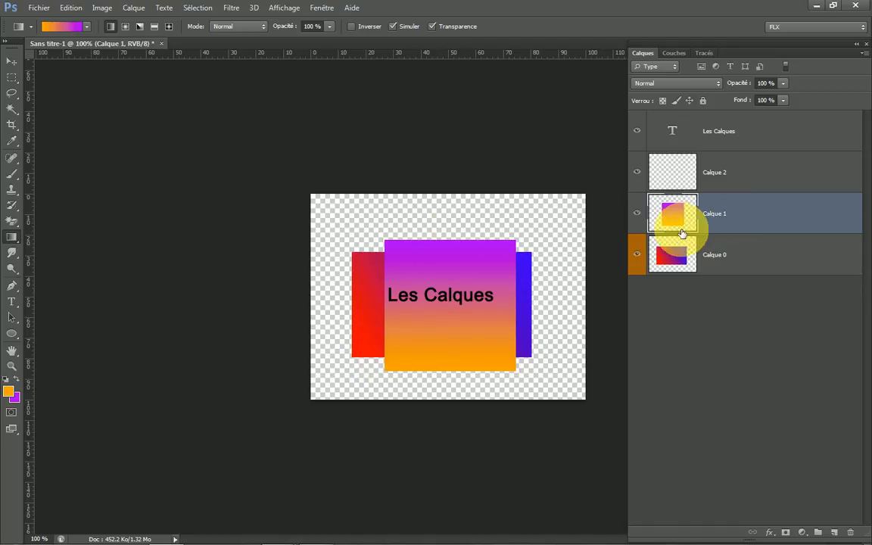
Step: Try lowering the opacity of Calque 1 to 0 %, and restore it to 100 %
click(783, 83)
drag(783, 97, 762, 101)
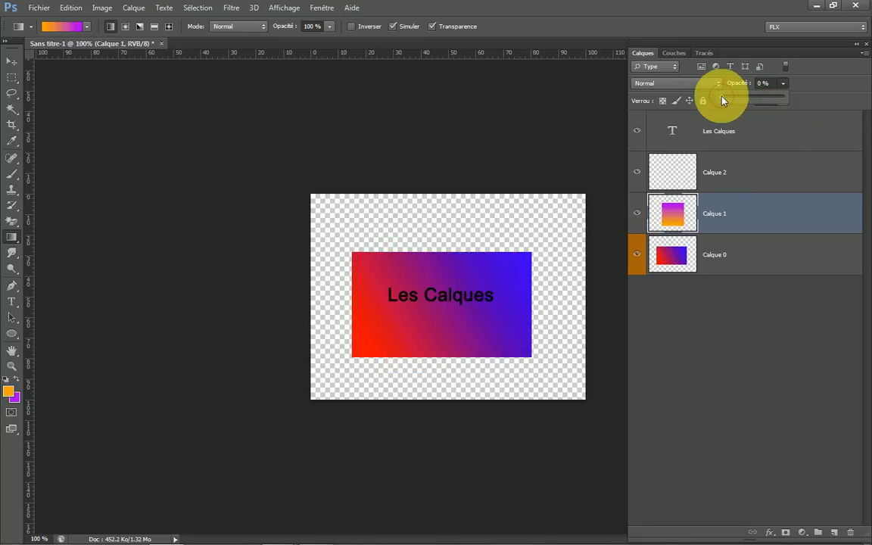
drag(723, 101, 785, 102)
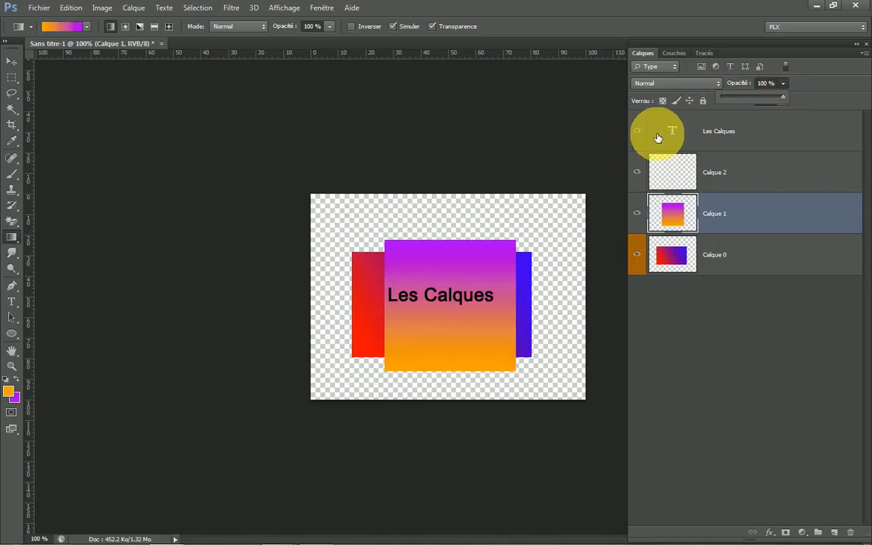
click(279, 153)
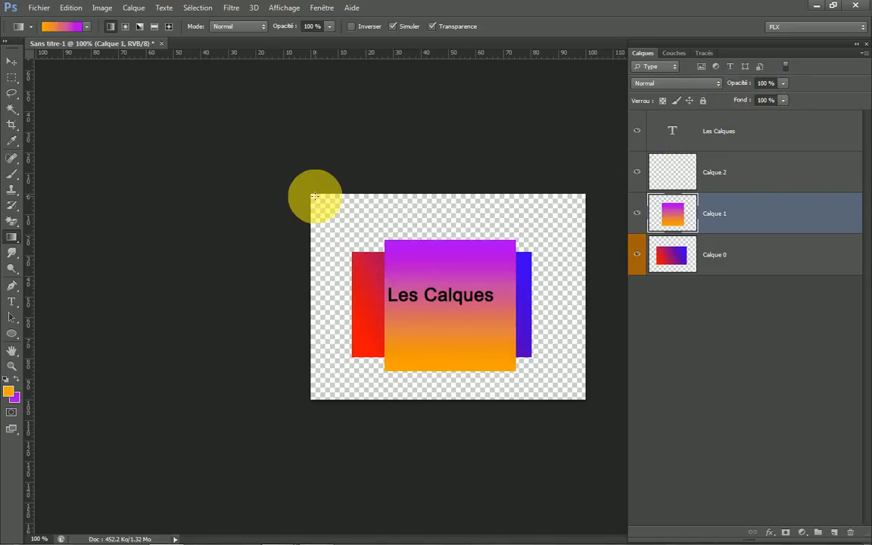
Step: Draw a circular selection centred on the square with Calque 2 active, about 57% of the canvas width in diameter
click(749, 179)
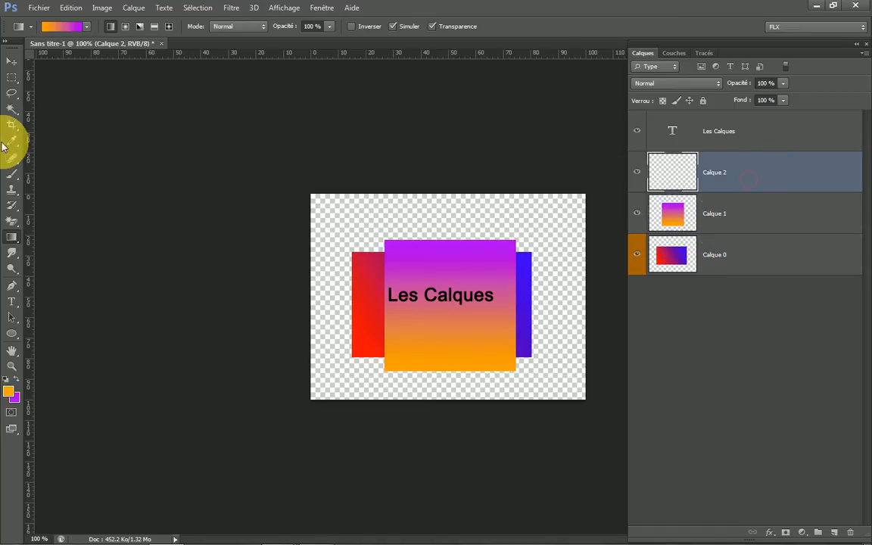
right_click(12, 78)
click(55, 90)
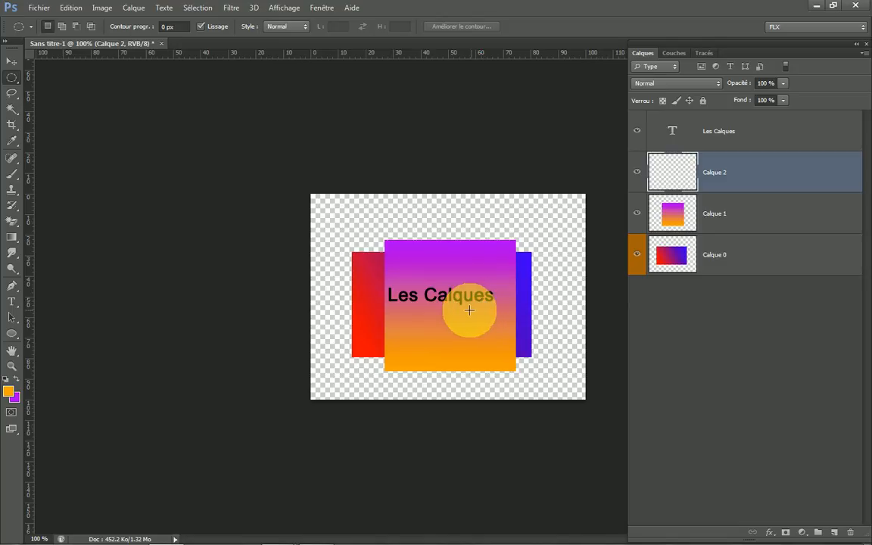
drag(451, 308, 372, 220)
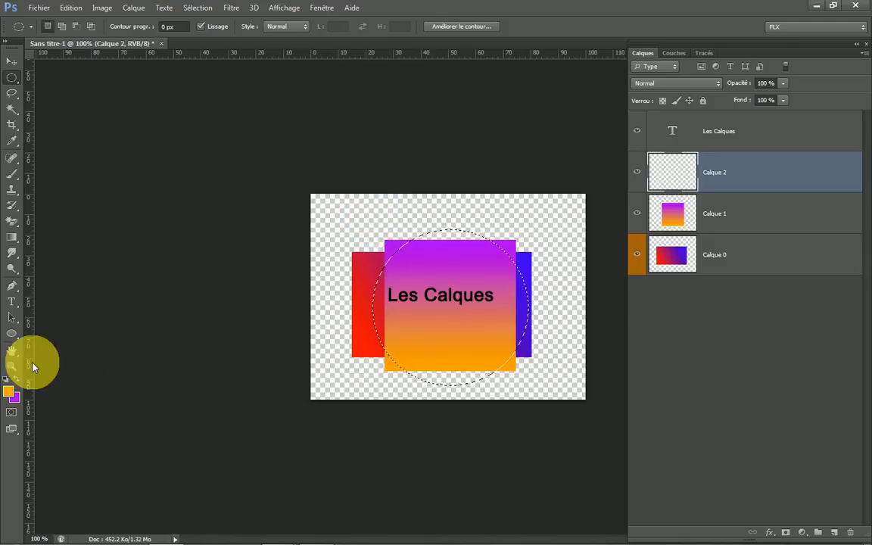
Step: Set the foreground colour to yellow (fcf303) and the background colour to green
click(9, 392)
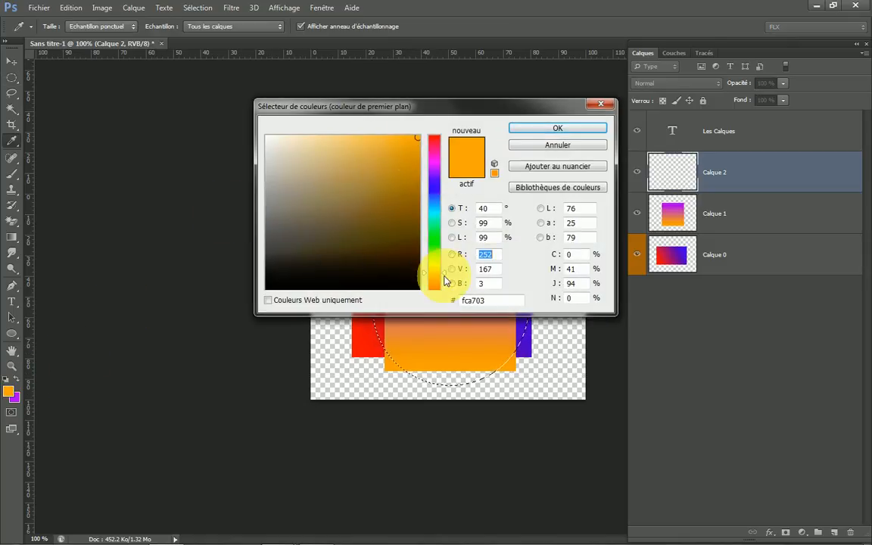
click(434, 264)
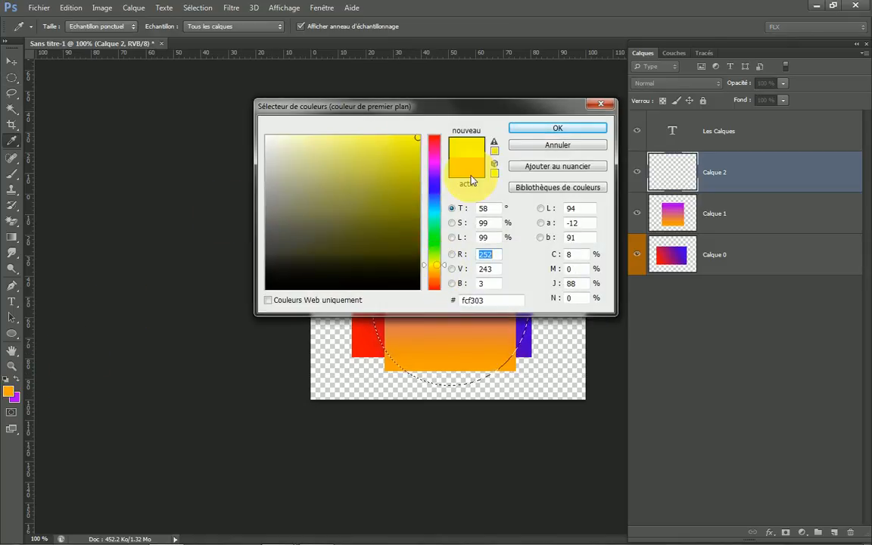
click(558, 128)
click(19, 400)
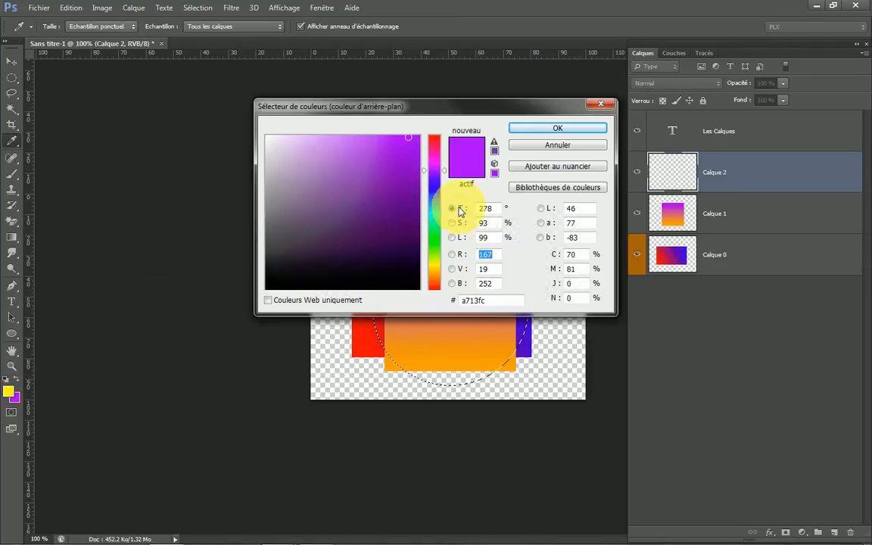
click(433, 244)
click(521, 125)
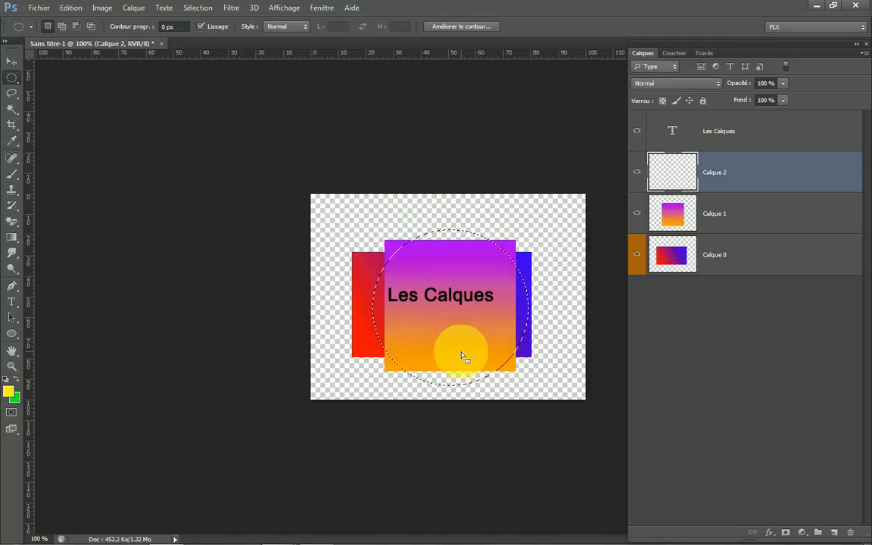
Step: Fill the circular selection on Calque 2 with a vertical gradient, yellow at its lower edge to green at its upper edge, and deselect
click(11, 237)
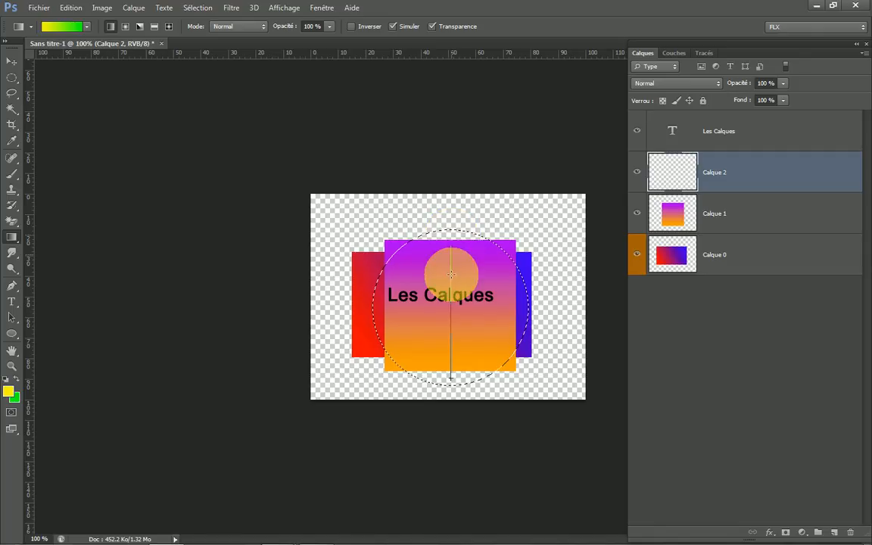
drag(452, 274, 460, 236)
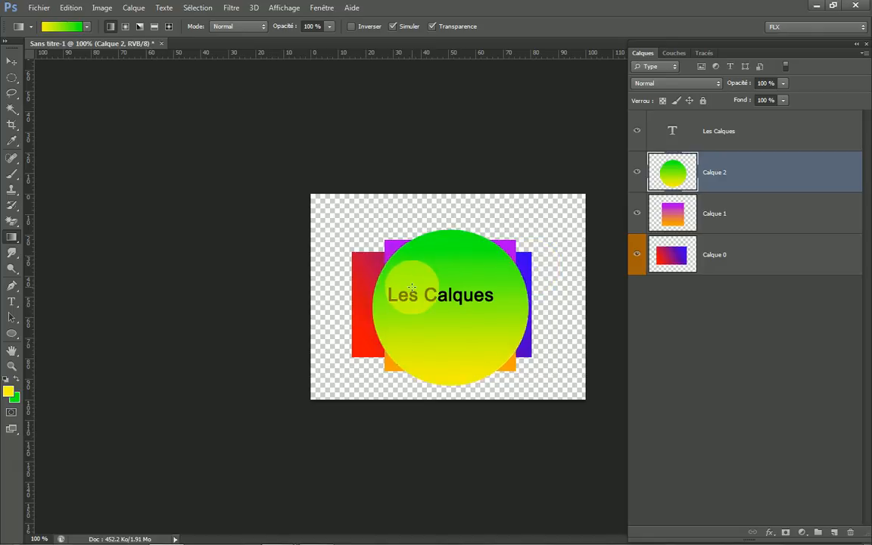
key(ctrl+d)
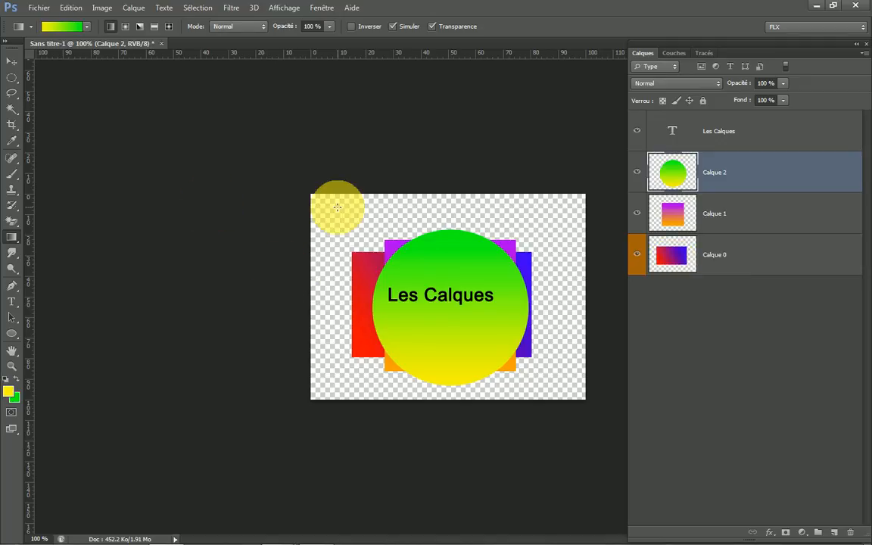
Step: Lower the opacity of Calque 2 so the shapes beneath the circle show through
click(783, 83)
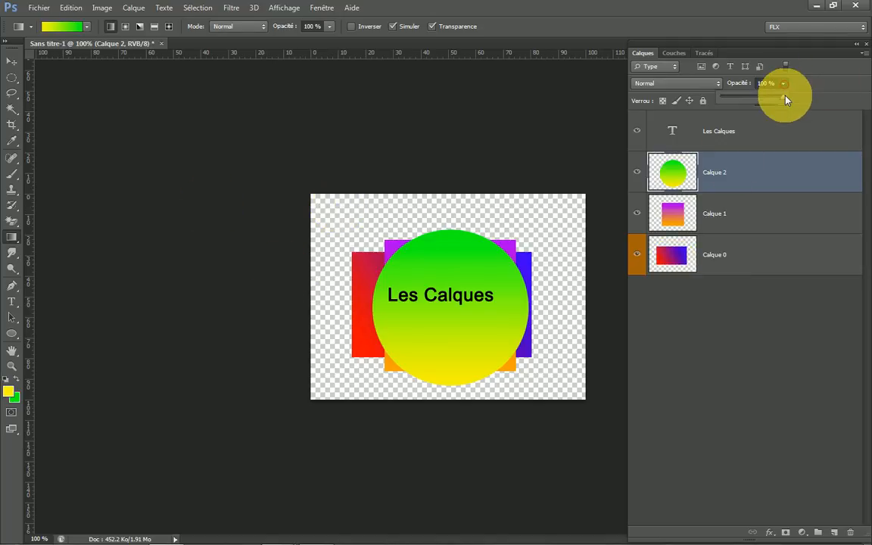
drag(787, 100, 763, 103)
Step: Try reducing the opacity of Calque 1 to 73 %, and restore it to 100 %
click(676, 223)
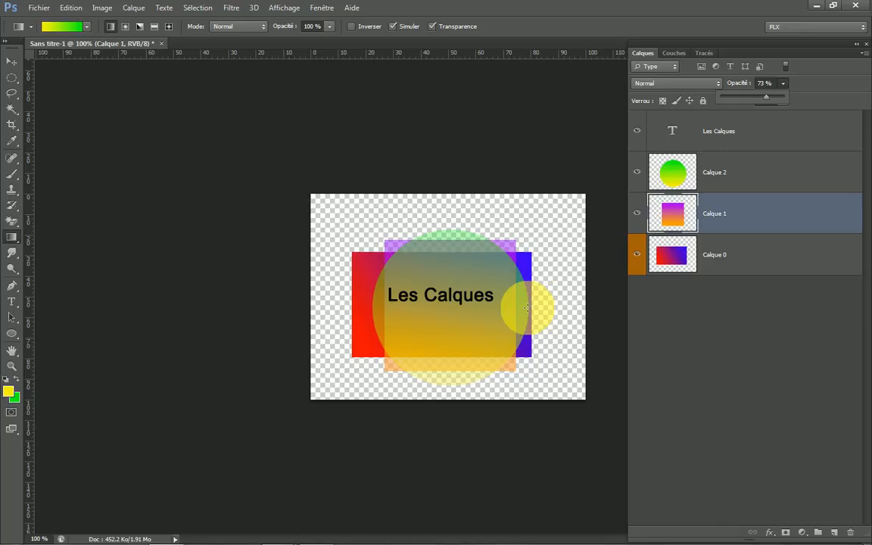
drag(767, 103, 788, 98)
click(784, 84)
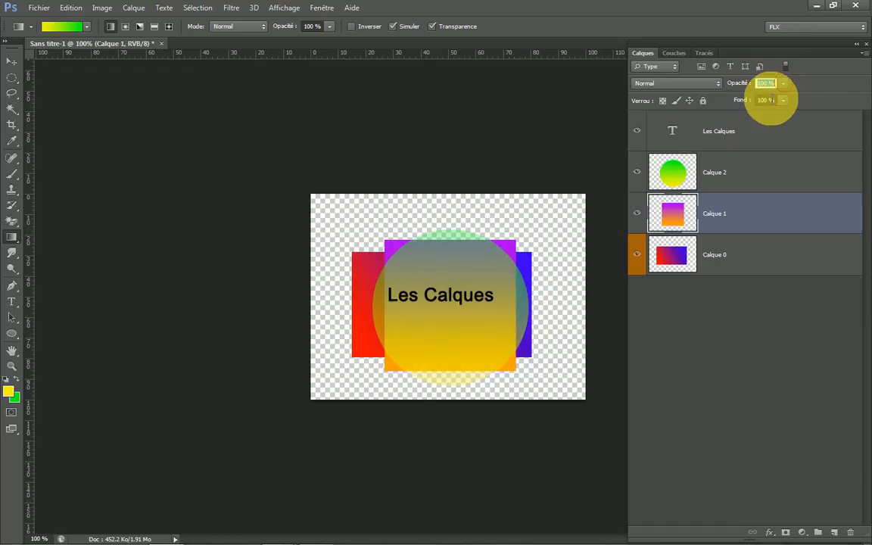
Step: Raise the opacity of Calque 2 to 98 %
click(748, 189)
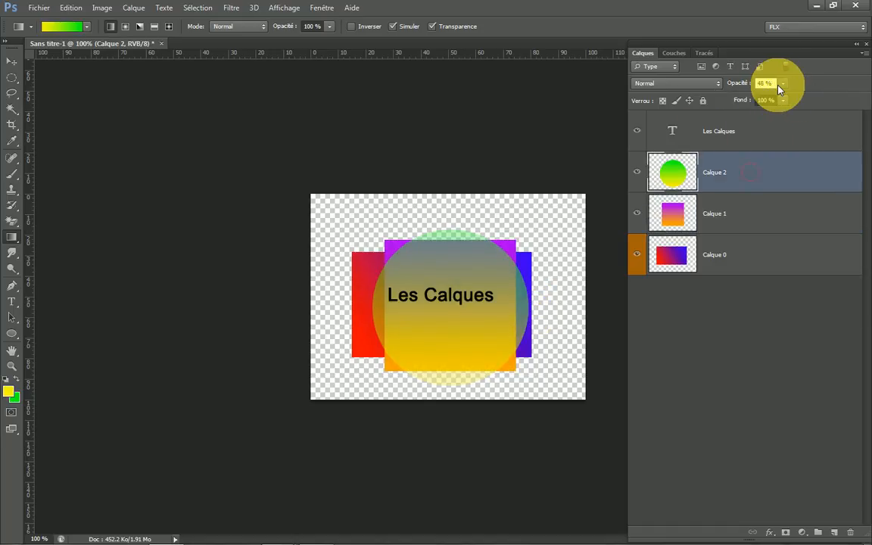
click(783, 84)
drag(778, 97, 815, 99)
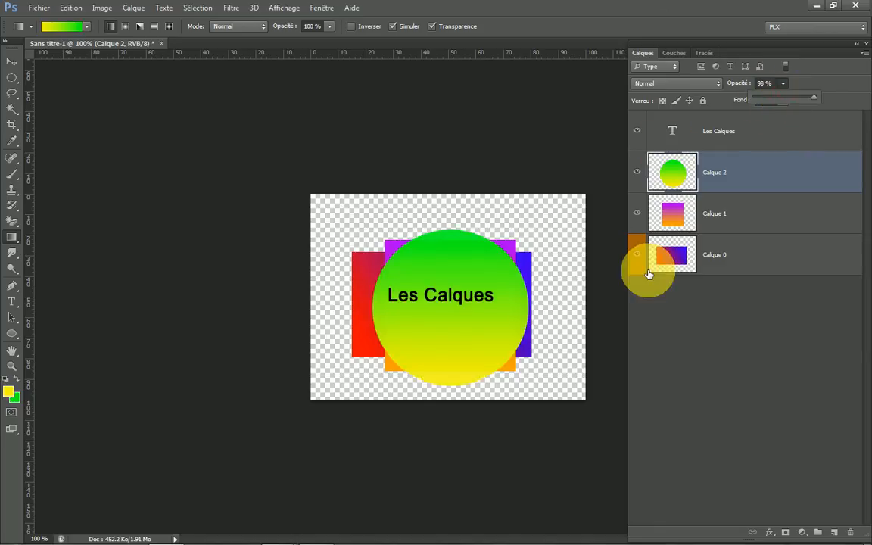
Step: Rename the layer Calque 2 as "rond" and the layer Calque 1 as "carre"
double_click(716, 174)
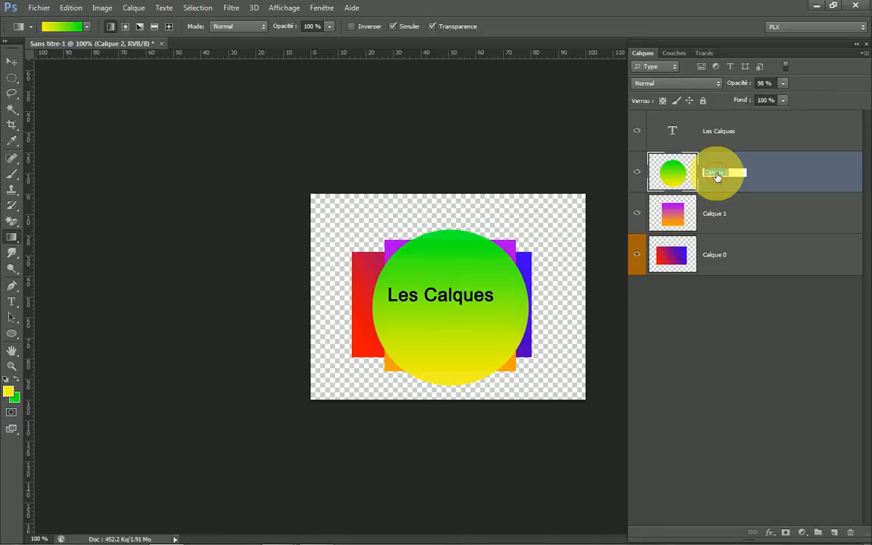
text(f)
key(Return)
double_click(716, 215)
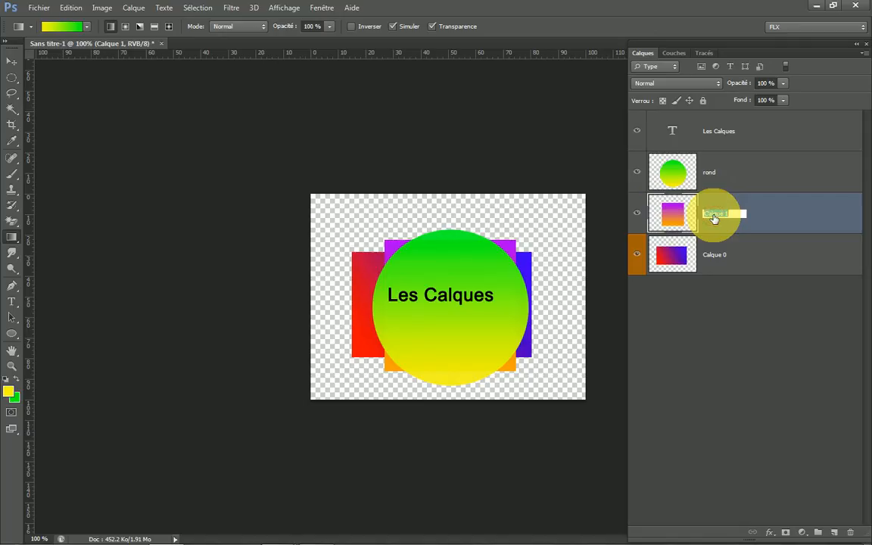
text(carre)
key(Return)
Step: Rename Calque 0 as "rectangle" and the Les Calques text layer as "texte", leaving no layer selected
double_click(713, 255)
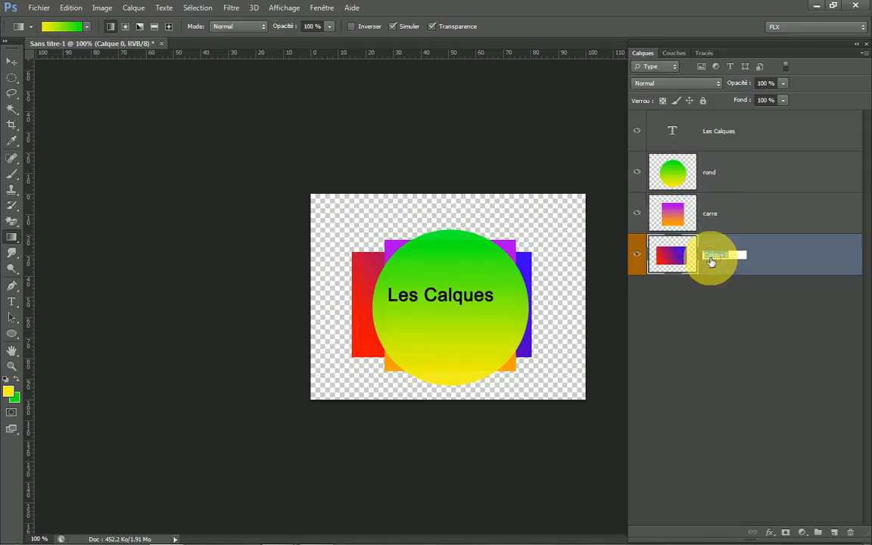
text(f)
double_click(716, 133)
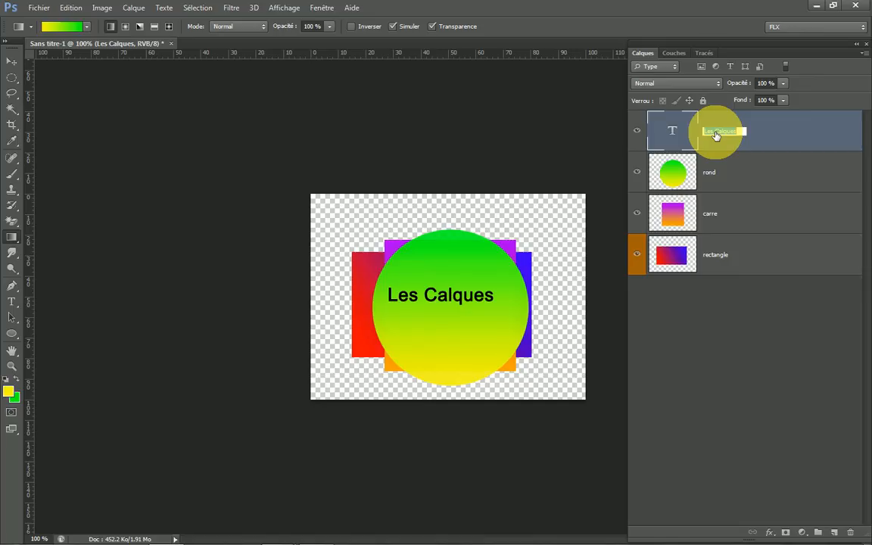
text(texte)
click(748, 342)
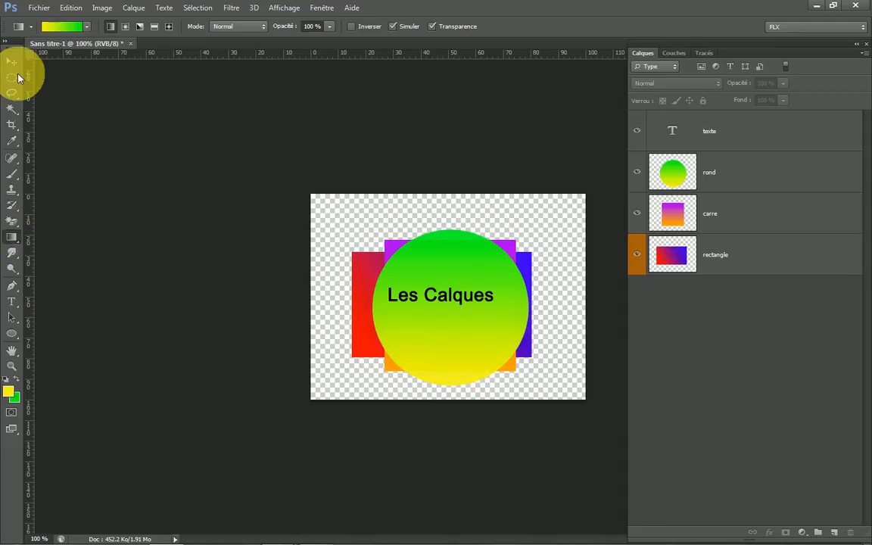
Step: Align the rond, carre and rectangle layers on their vertical and horizontal centres, and move the text down to the circle's middle
click(772, 179)
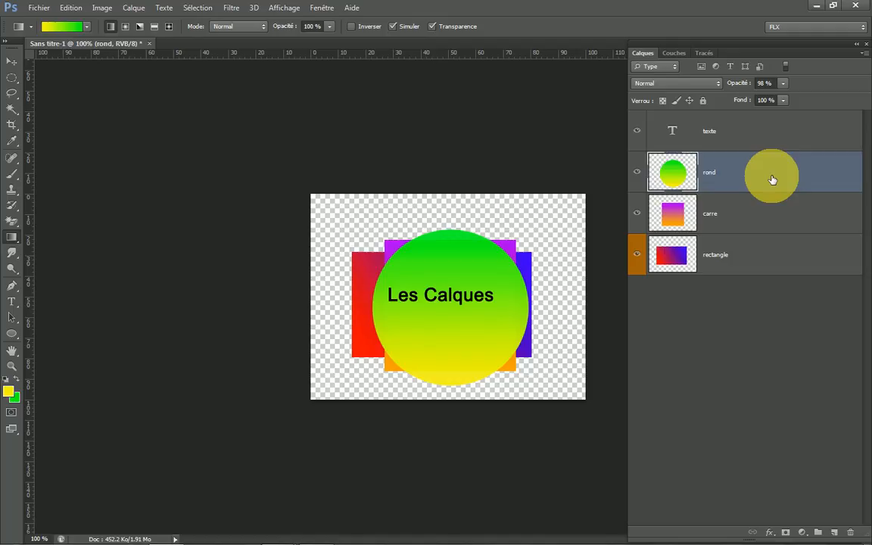
shift+click(793, 259)
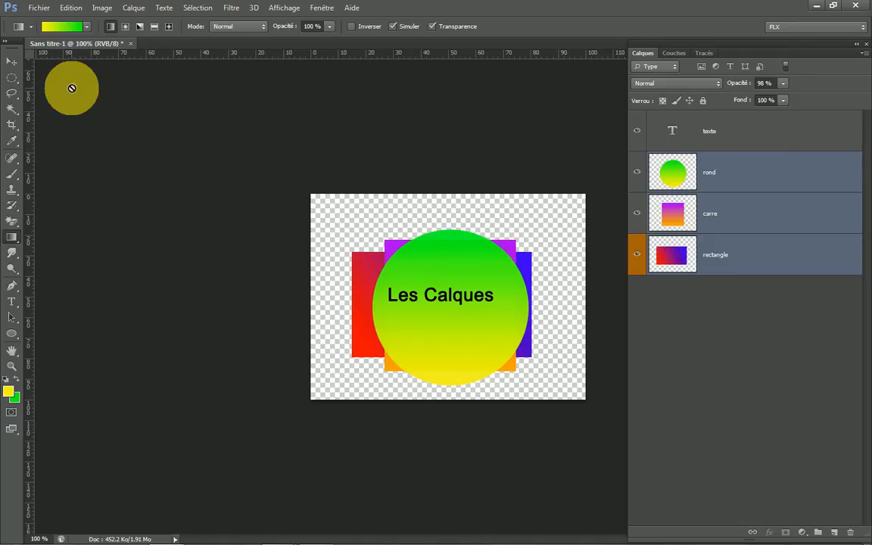
click(12, 63)
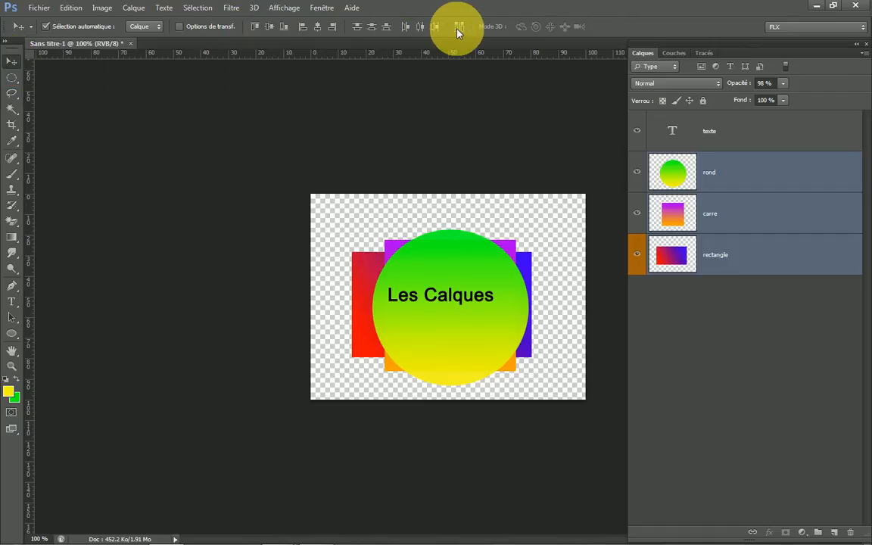
click(270, 27)
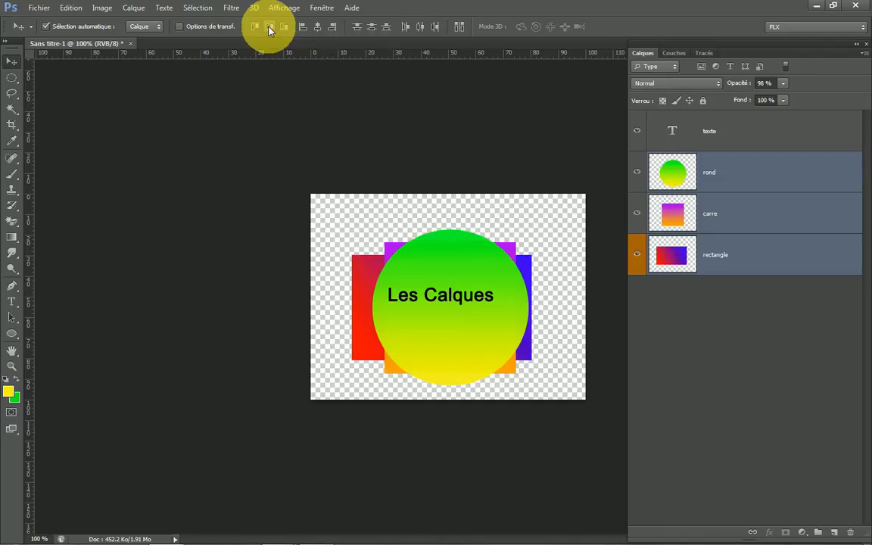
click(319, 27)
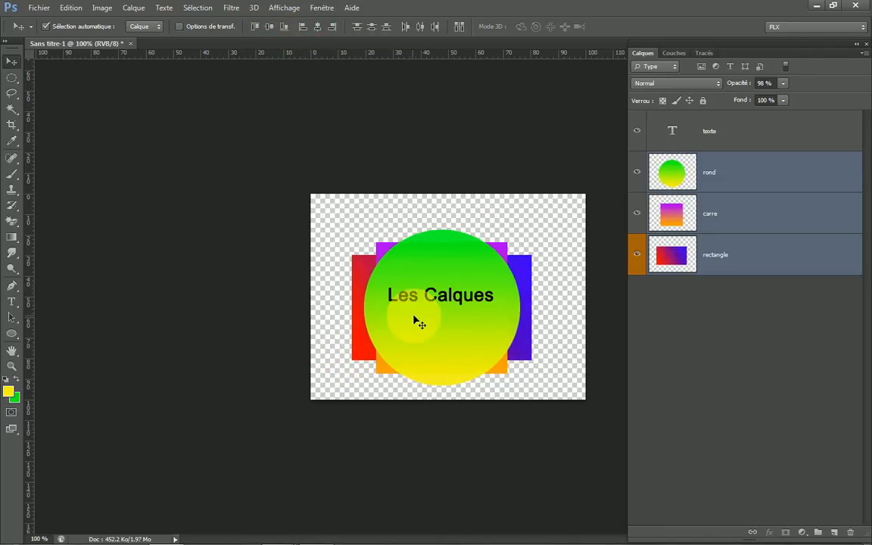
click(680, 132)
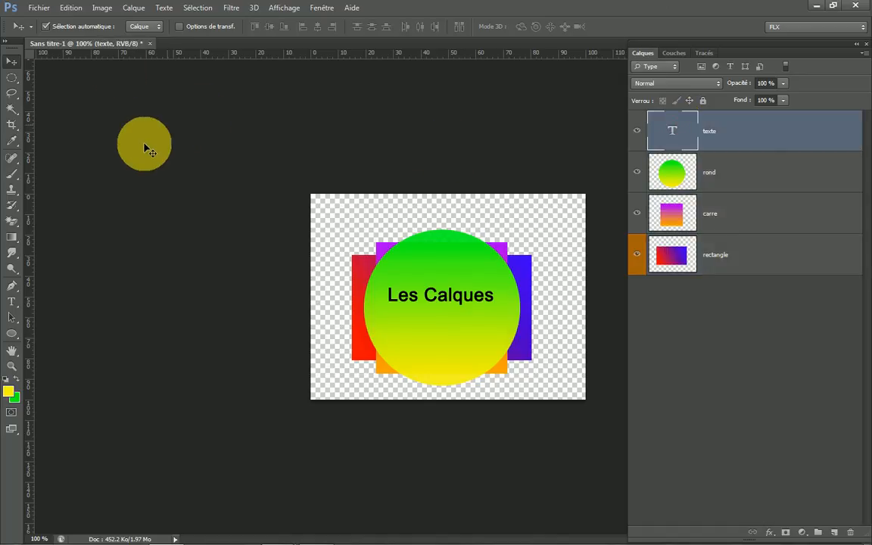
drag(445, 301, 445, 311)
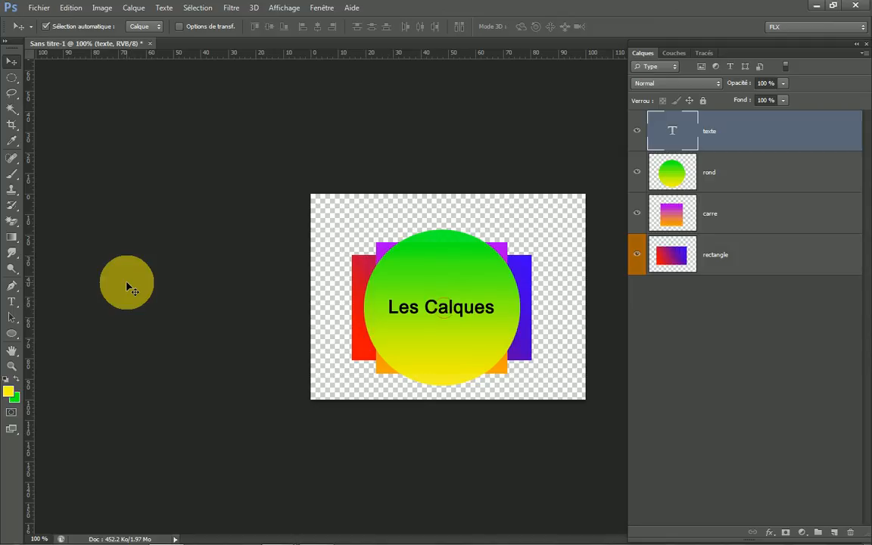
click(13, 128)
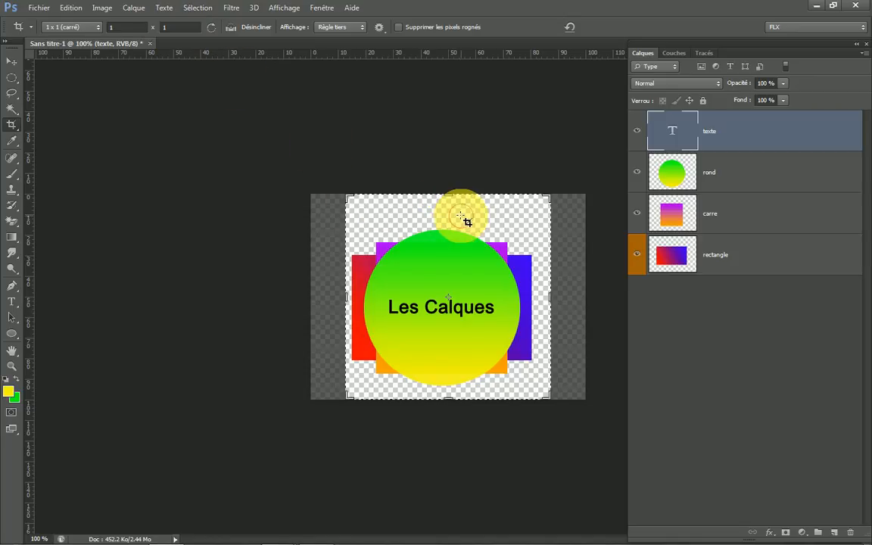
drag(462, 215, 469, 216)
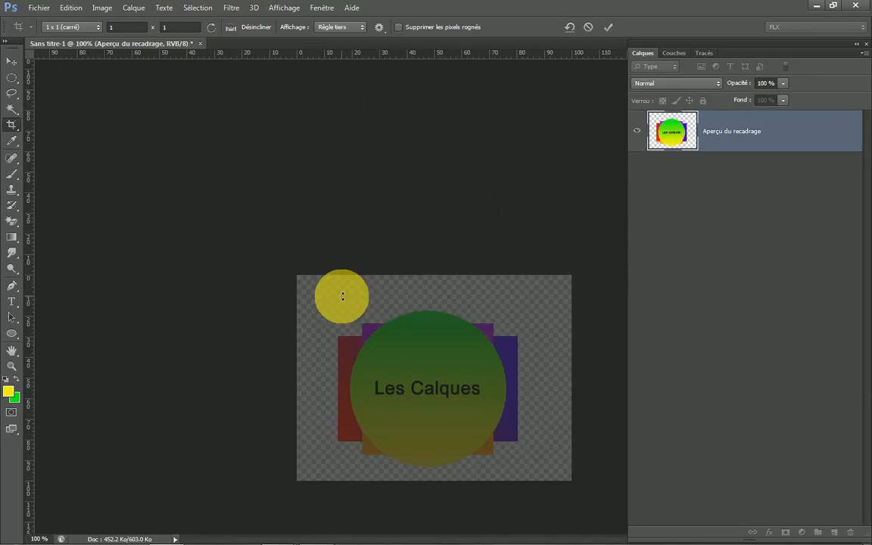
click(570, 26)
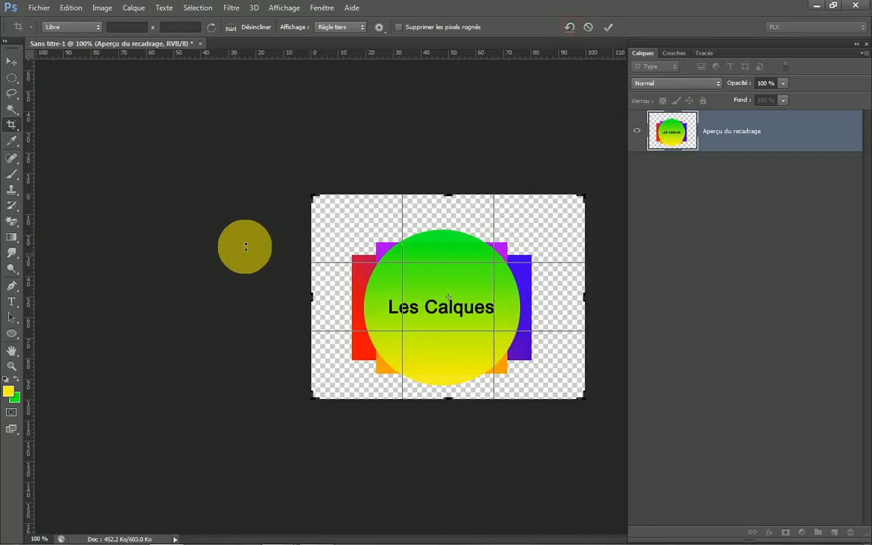
drag(446, 189, 446, 198)
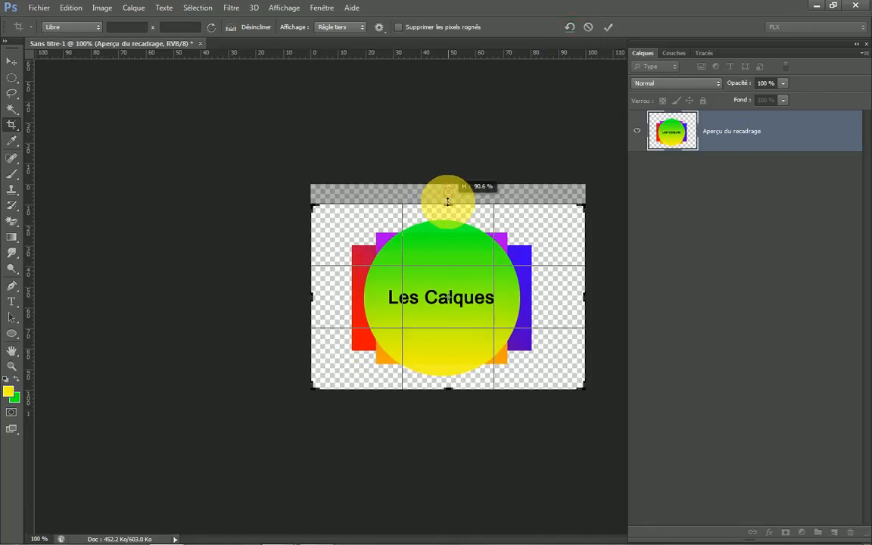
Step: Crop the canvas to a 1 x 1 square slightly smaller than the canvas height, centred on the circle and text
click(119, 28)
text(1)
click(172, 27)
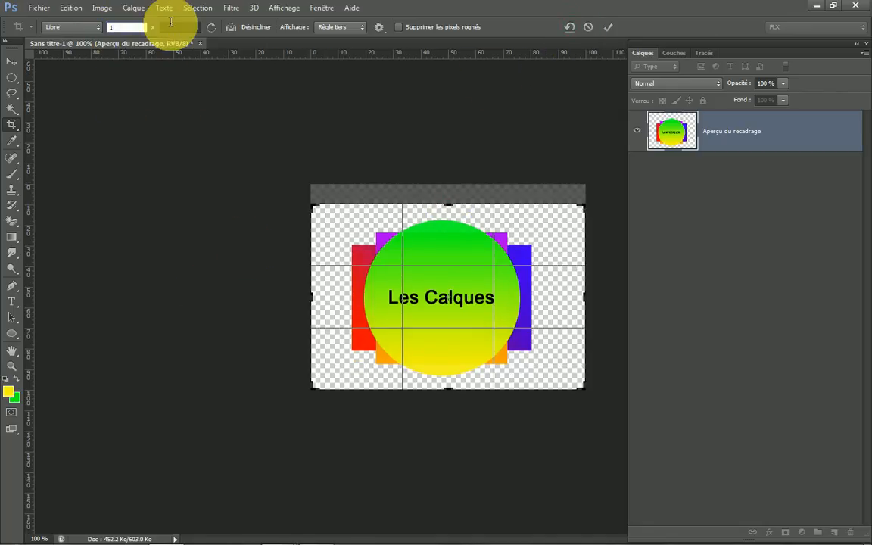
text(1)
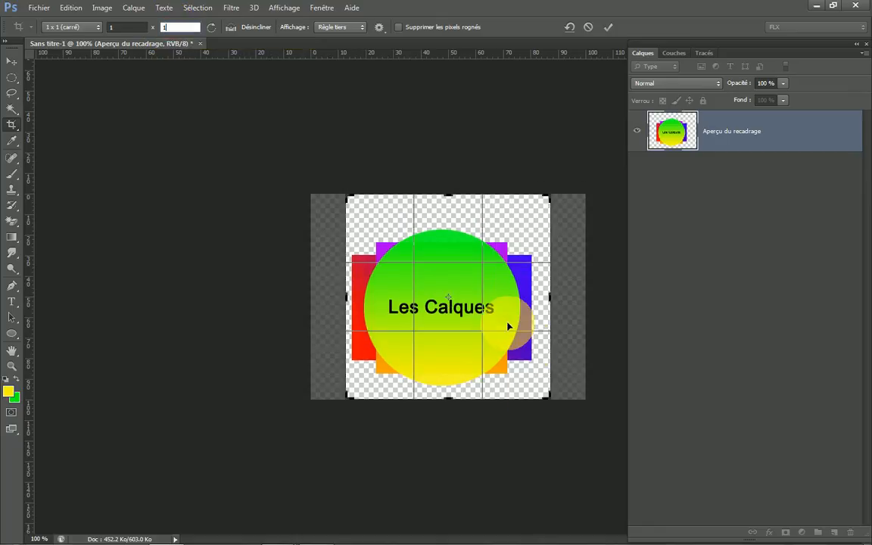
drag(470, 312, 477, 317)
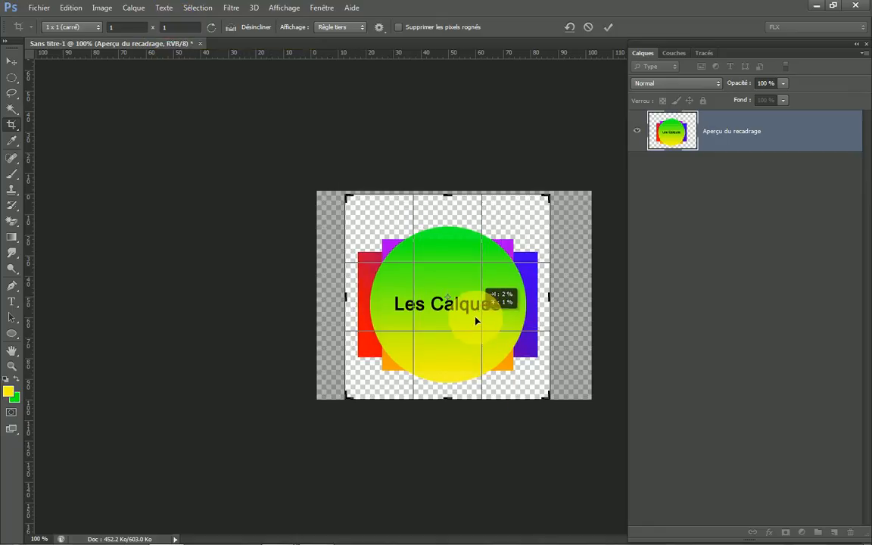
drag(447, 196, 448, 197)
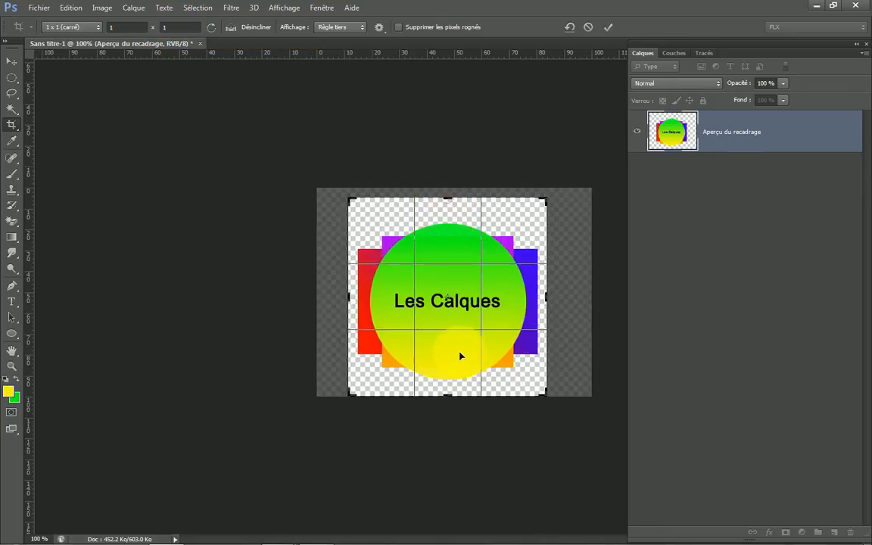
drag(459, 356, 460, 349)
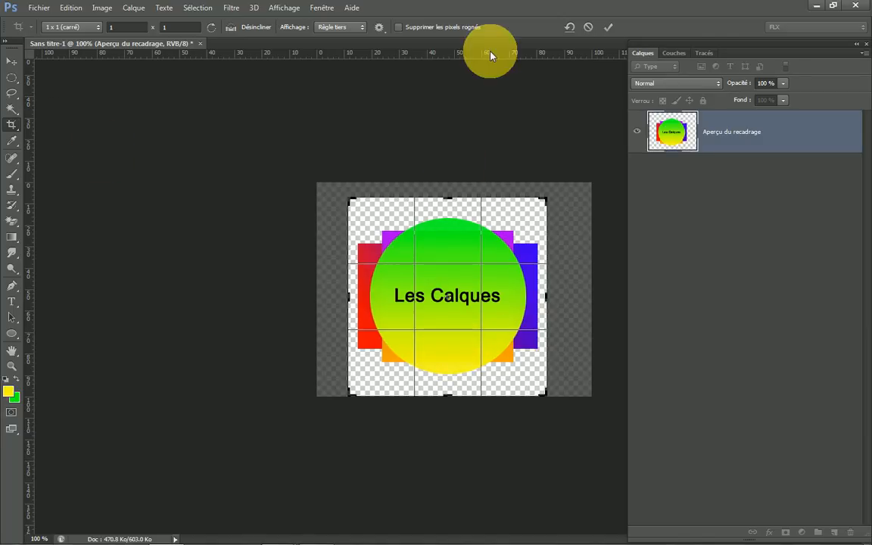
click(609, 27)
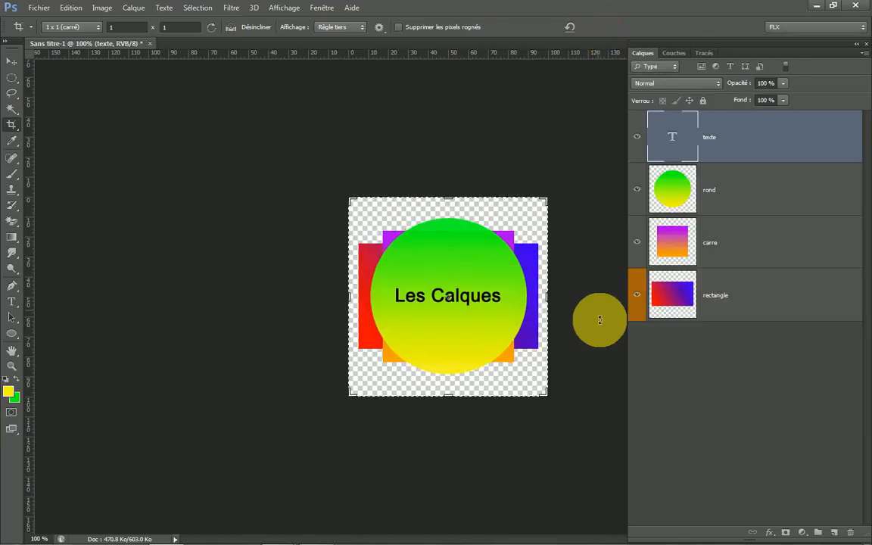
Step: Filter the layer list to pixel layers only and to text layers only, clearing each filter after viewing
scroll(600, 325, up, 2)
scroll(615, 279, up, 3)
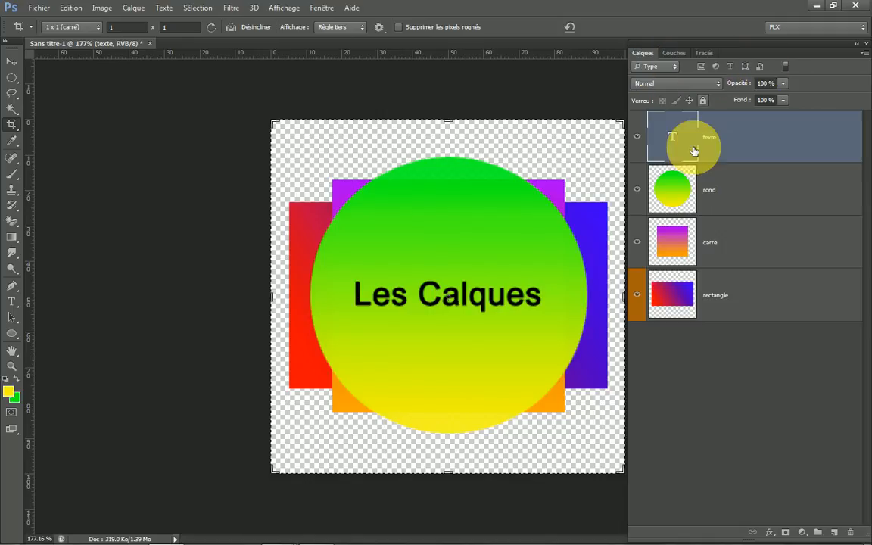
click(702, 66)
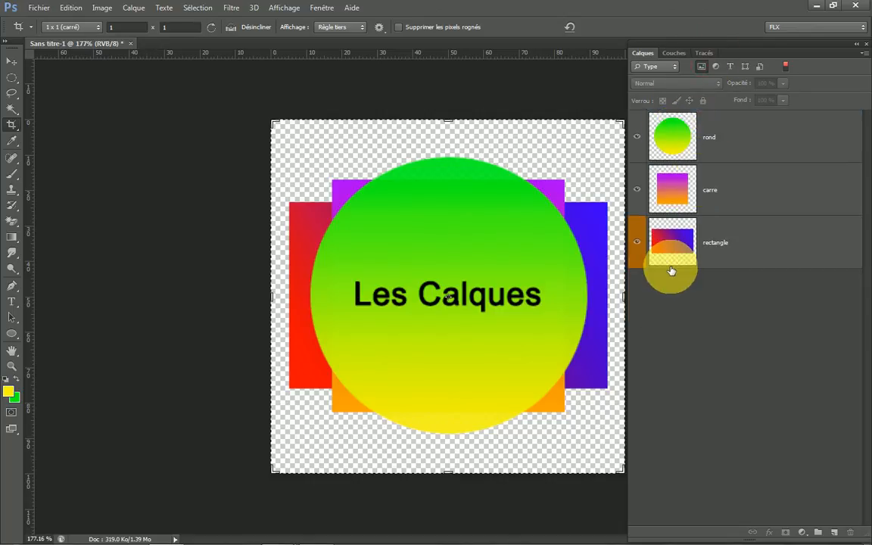
click(704, 70)
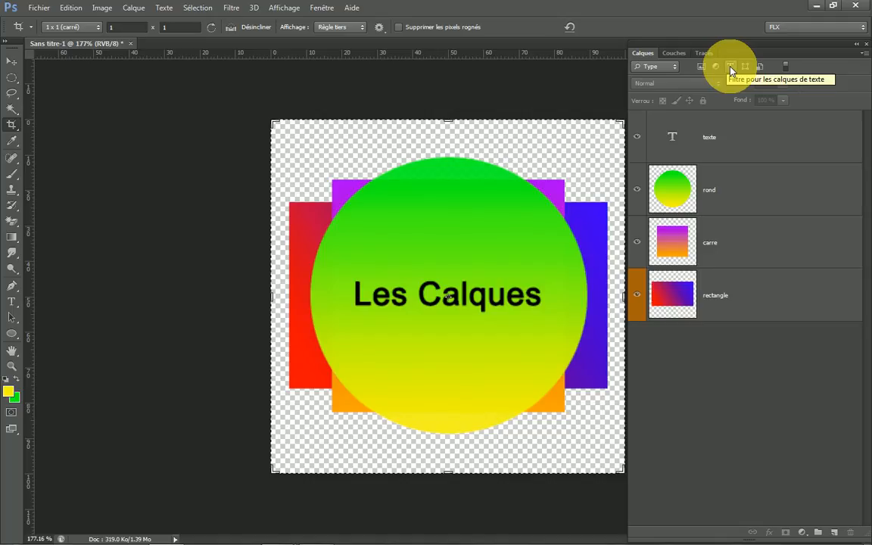
click(731, 68)
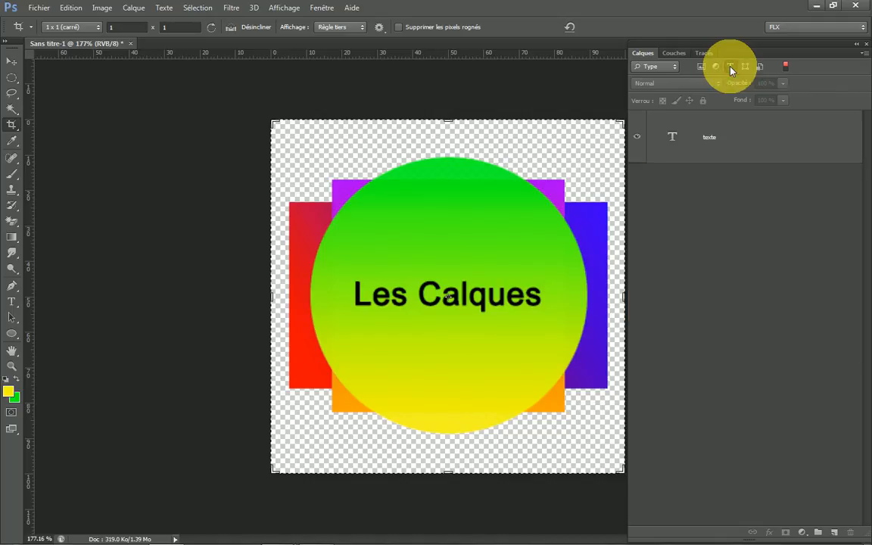
click(732, 68)
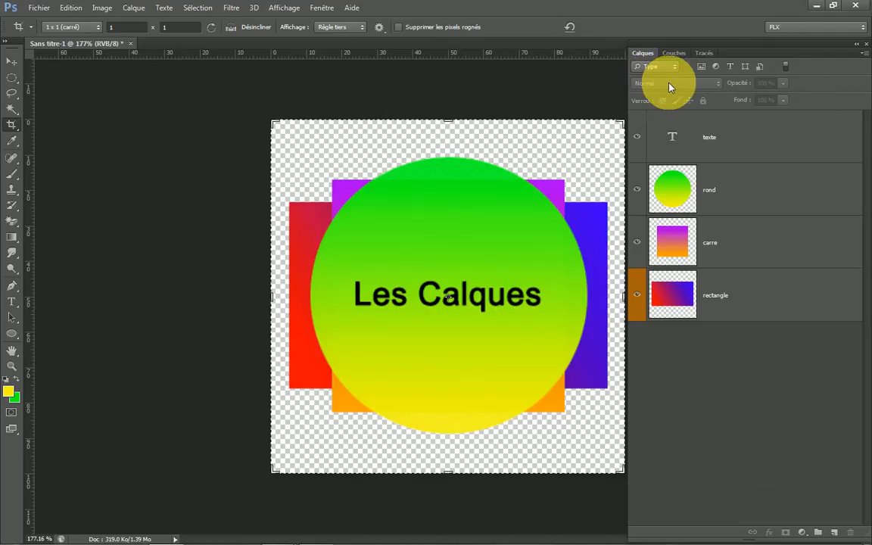
Step: Set the blending mode of the rond layer to Produit
click(674, 190)
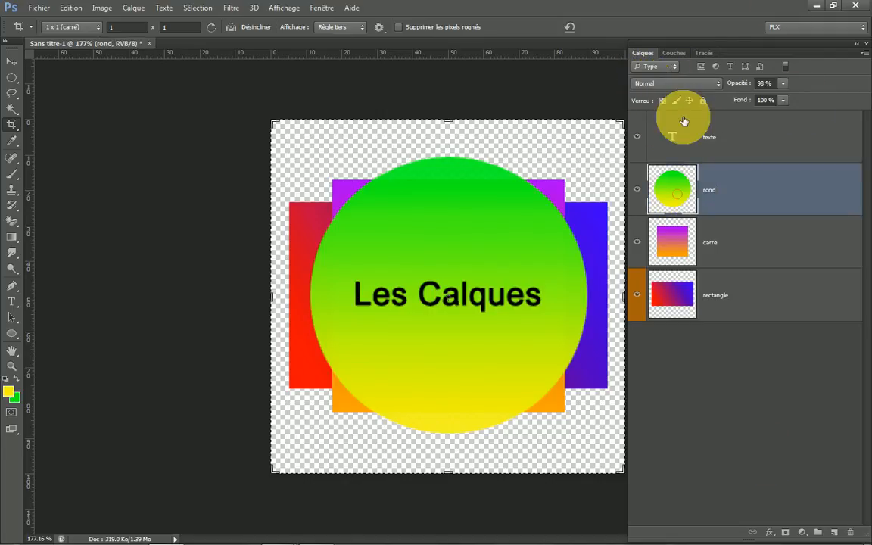
click(720, 84)
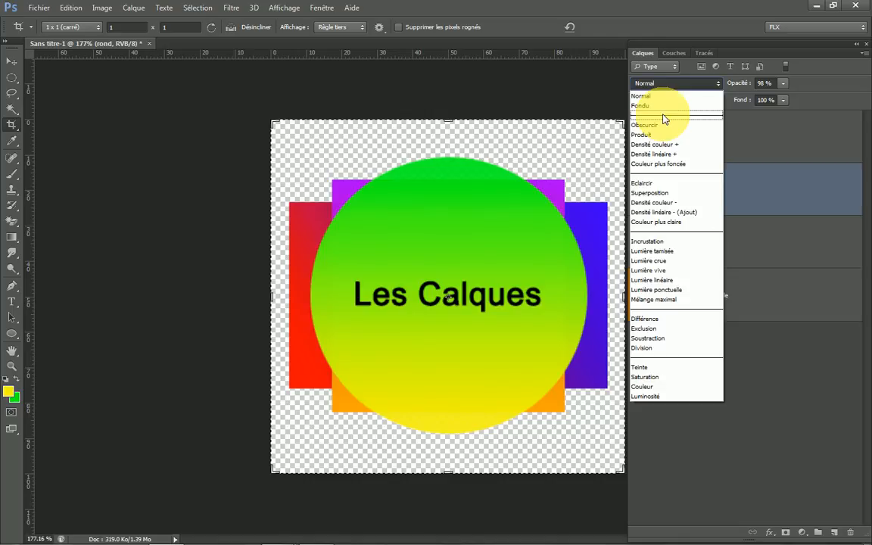
click(643, 134)
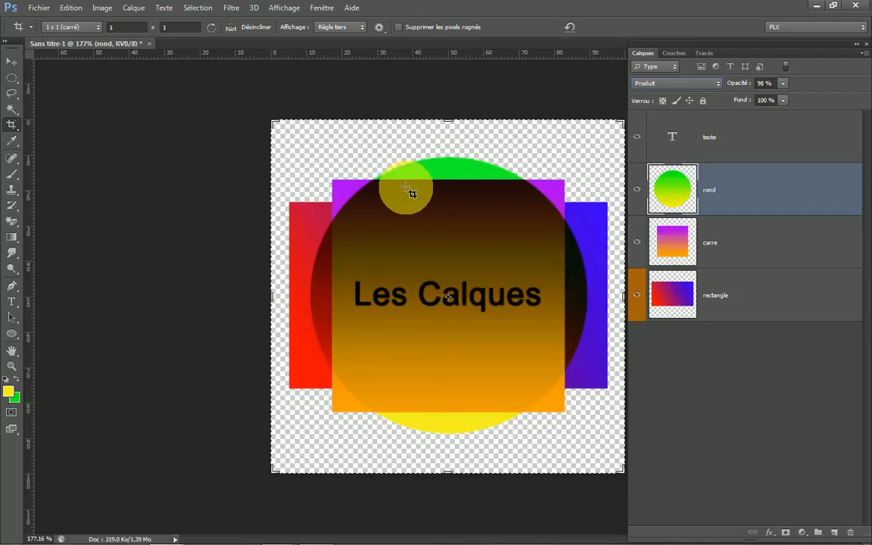
click(720, 85)
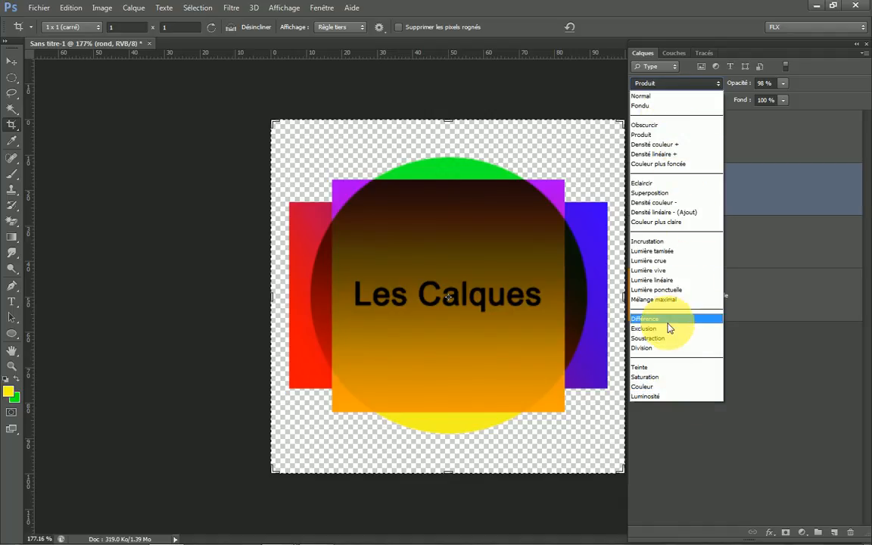
click(776, 236)
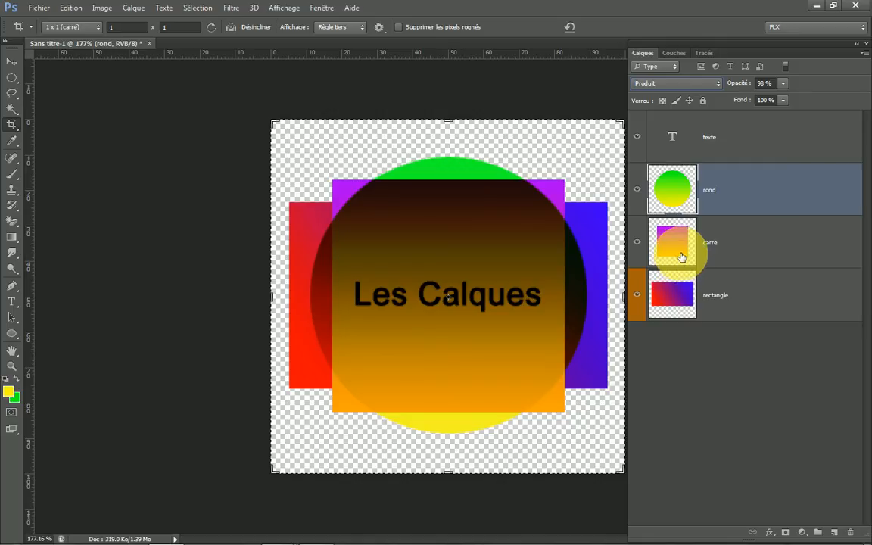
Step: Try the Incrustation blending mode on the carre layer, and return the layer to Normal
click(682, 257)
click(718, 84)
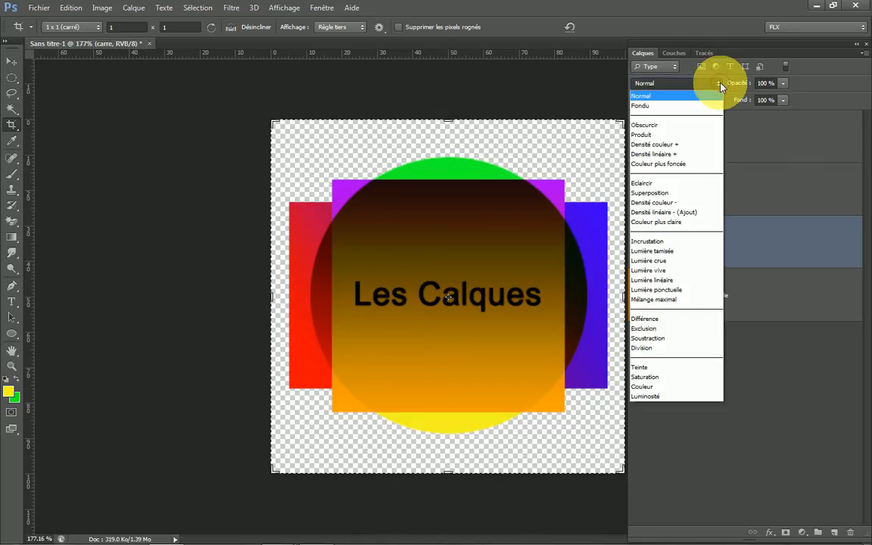
click(649, 241)
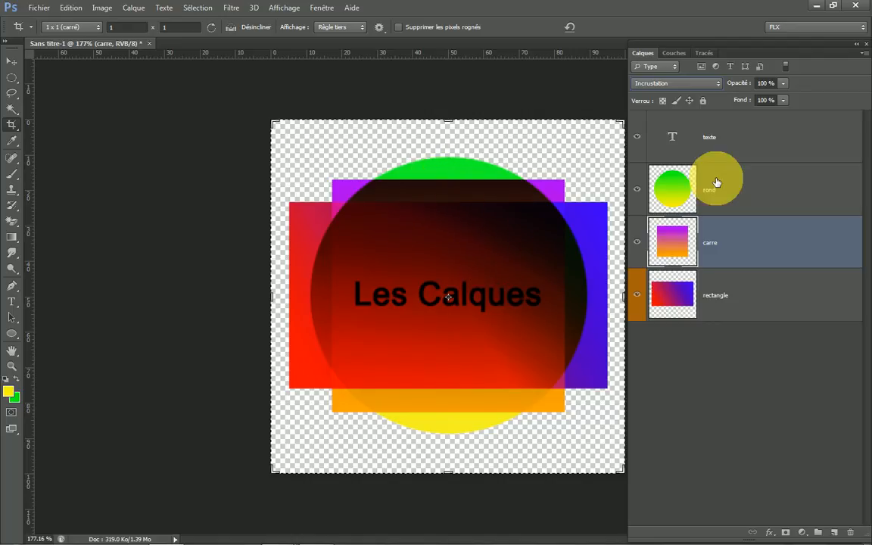
click(719, 84)
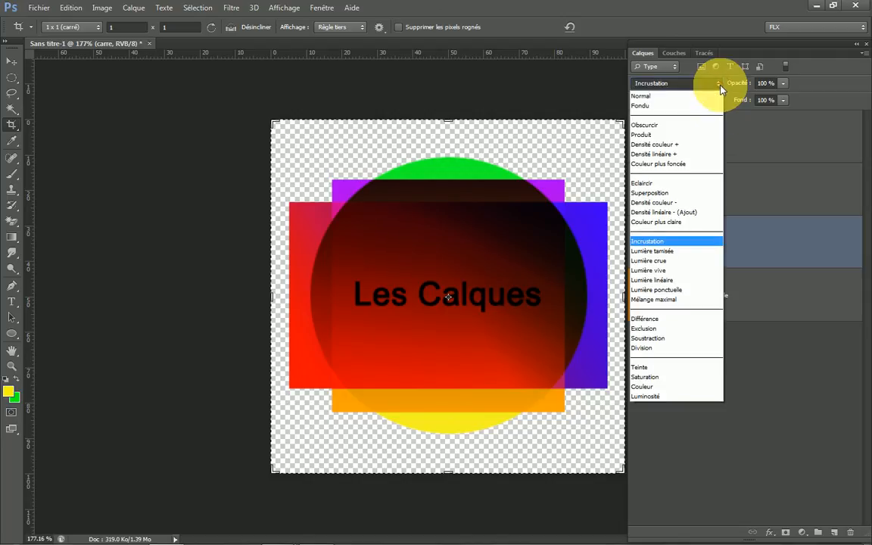
click(664, 98)
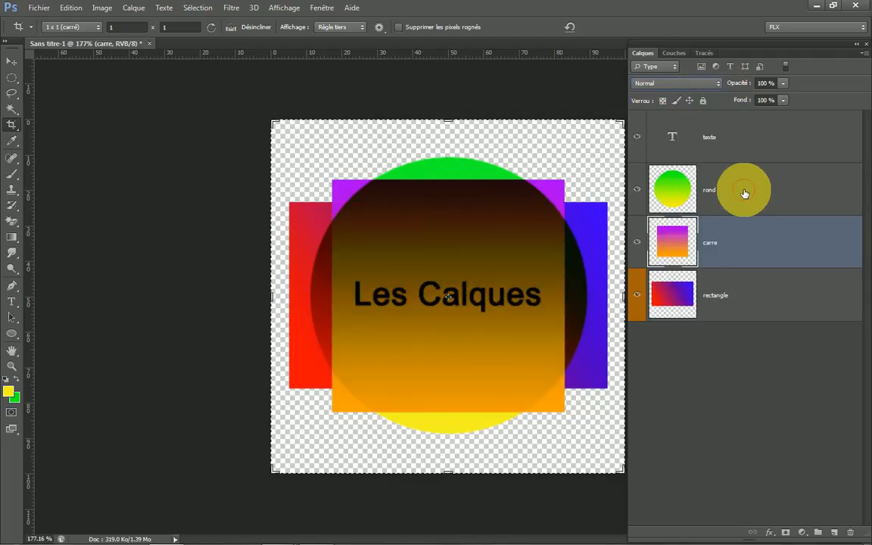
Step: Set the rond layer's blending mode to Normal and its opacity to 100 %, and deselect all layers
click(742, 189)
click(720, 83)
click(671, 87)
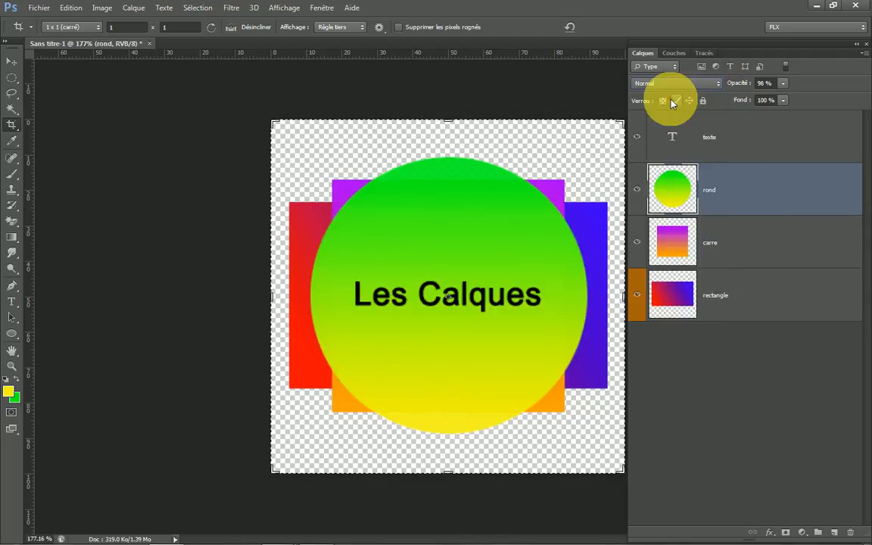
click(783, 84)
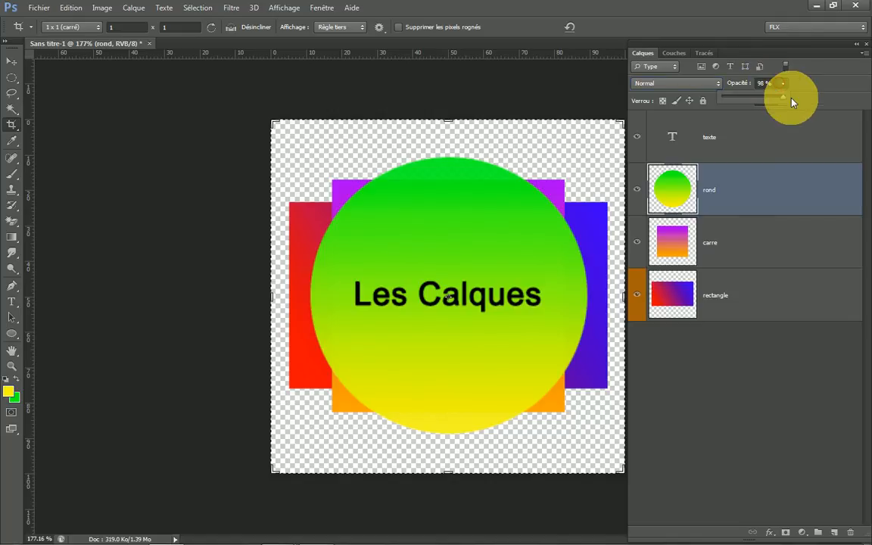
click(701, 394)
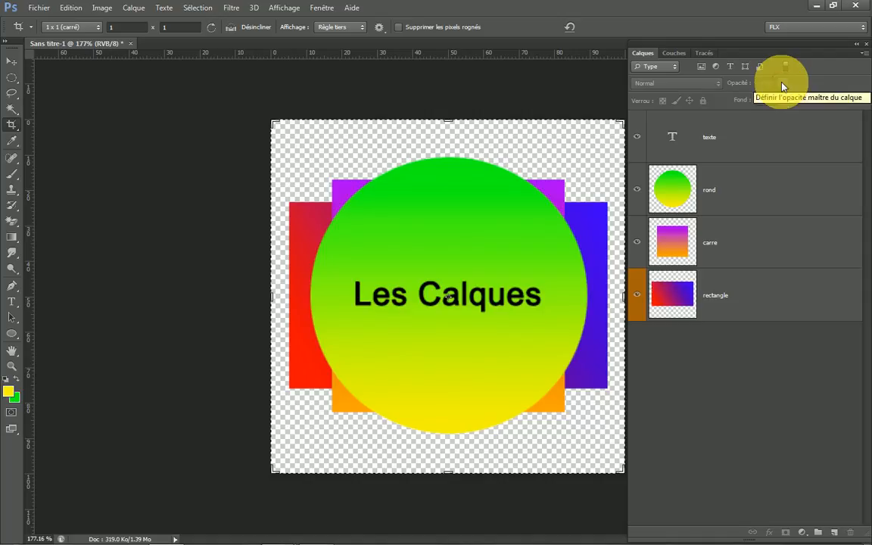
Step: Examine the layer commands available with no layer selected, including merging visible layers and flattening the image, and select the texte layer
click(864, 55)
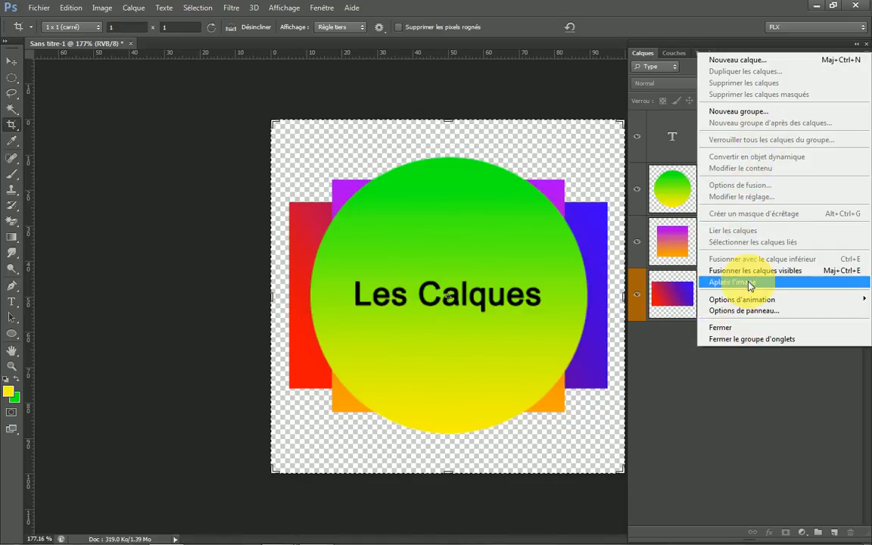
click(752, 365)
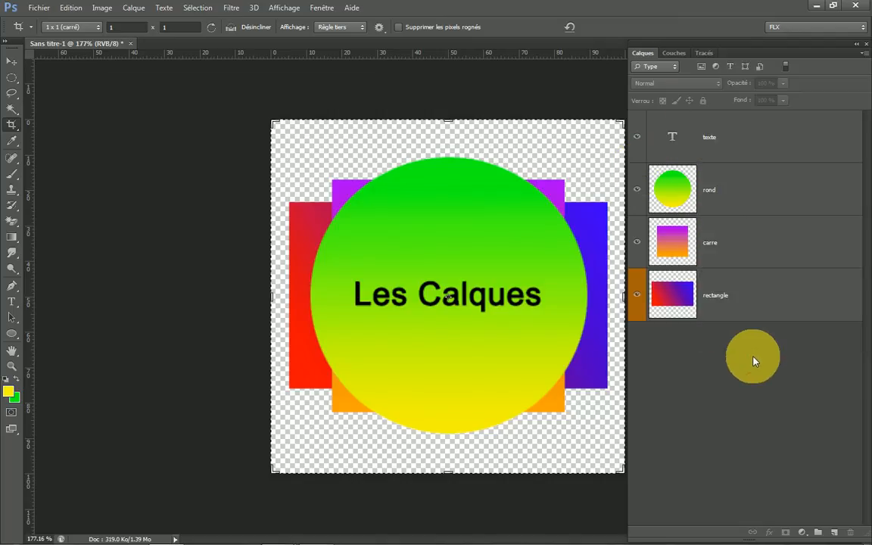
click(133, 9)
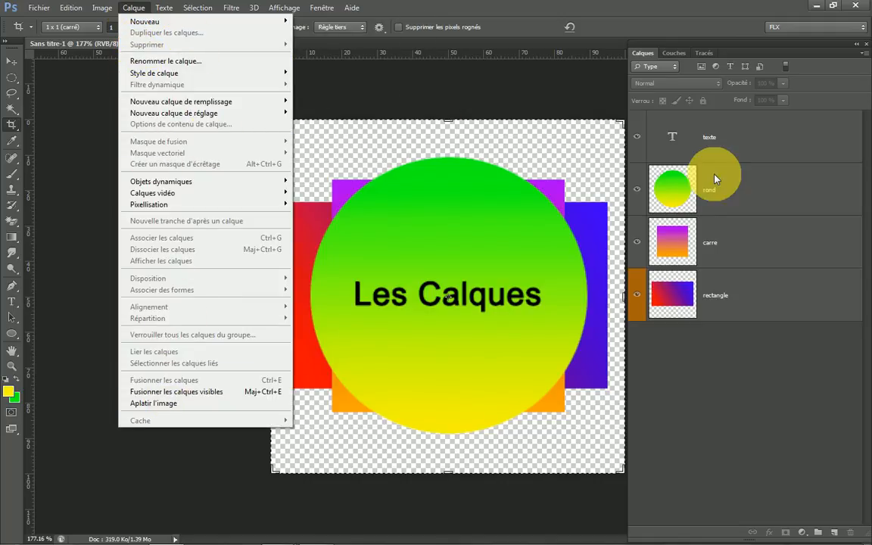
click(784, 151)
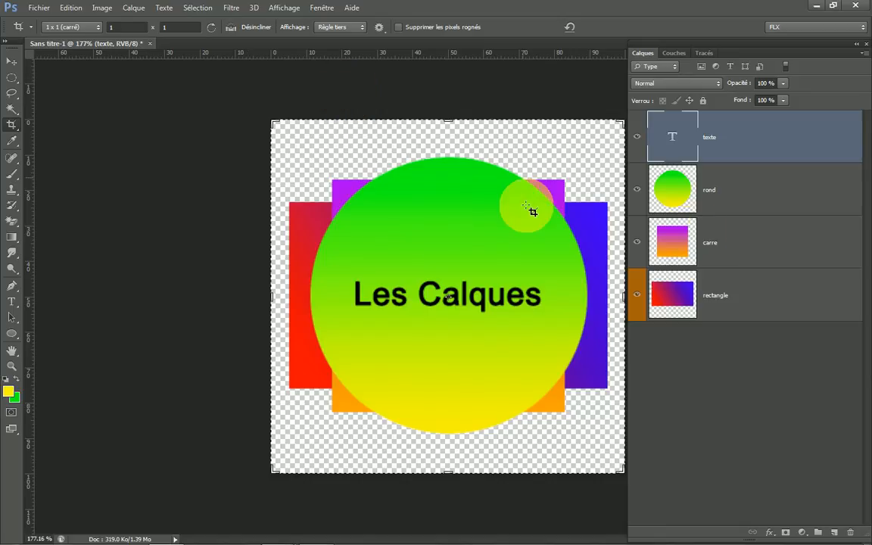
Step: Examine the context commands offered for the rond layer itself, its thumbnail and its visibility marker
right_click(779, 199)
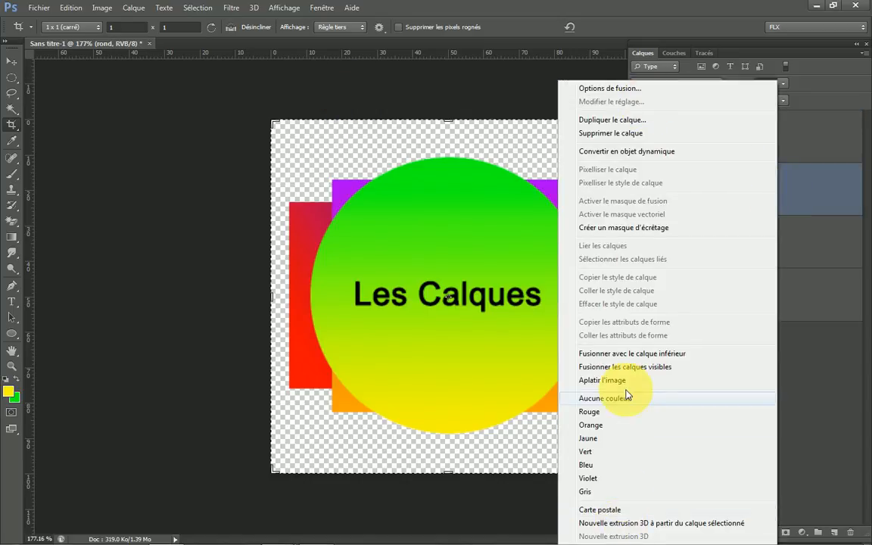
click(808, 185)
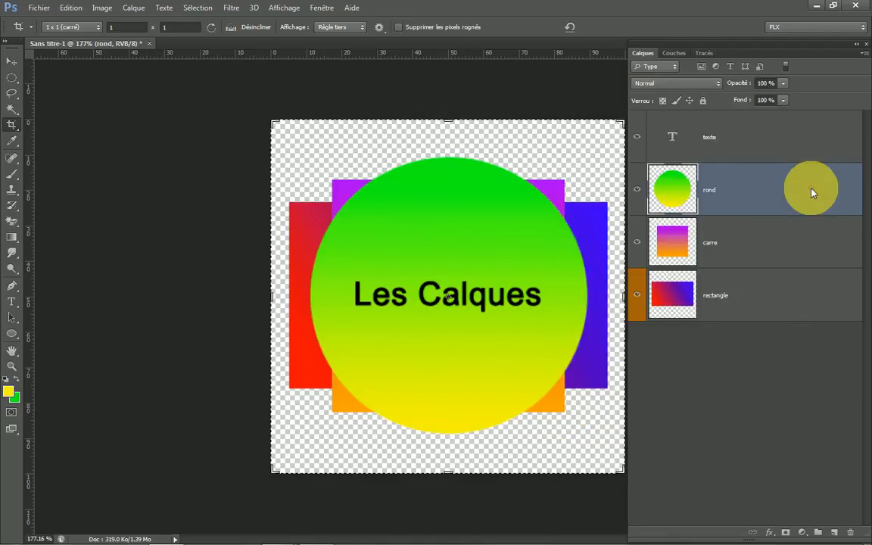
right_click(677, 194)
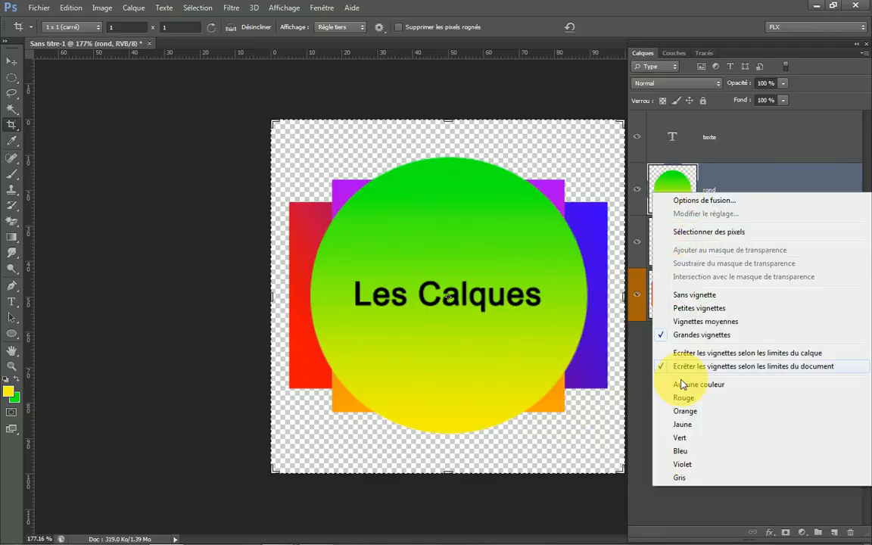
right_click(639, 177)
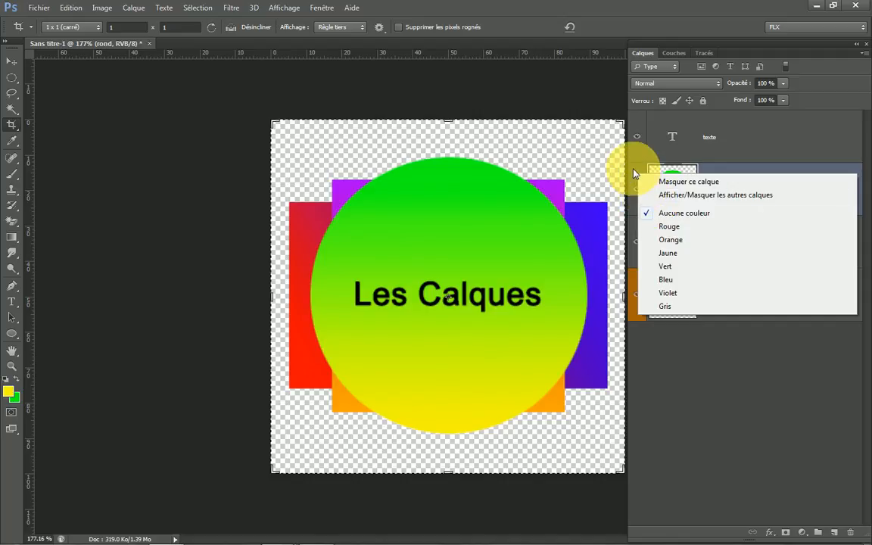
click(736, 197)
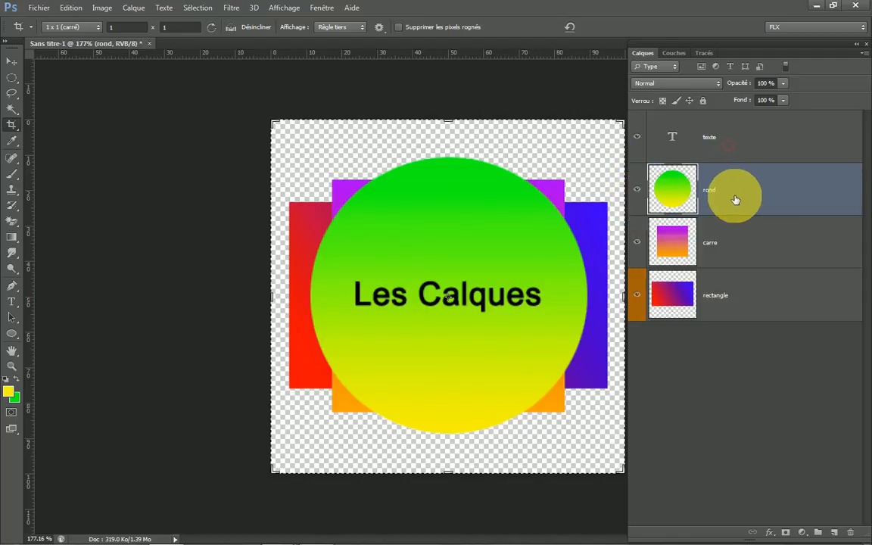
right_click(765, 197)
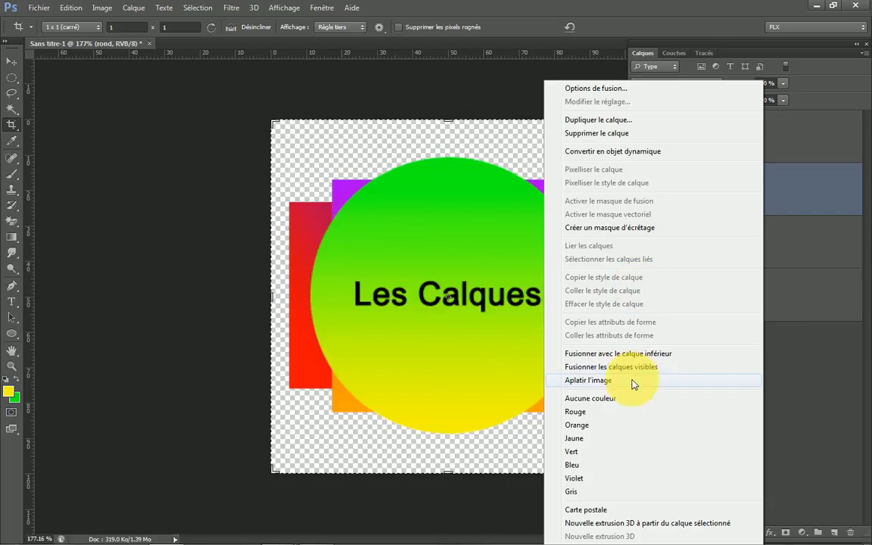
Step: Examine the layer panel options for thumbnail size and thumbnail content, and close them without changing anything
click(862, 47)
click(862, 46)
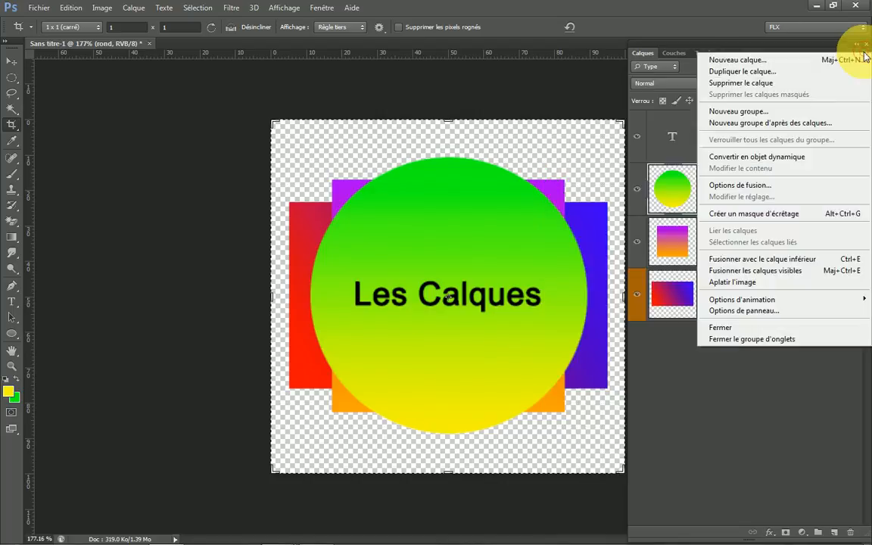
click(754, 312)
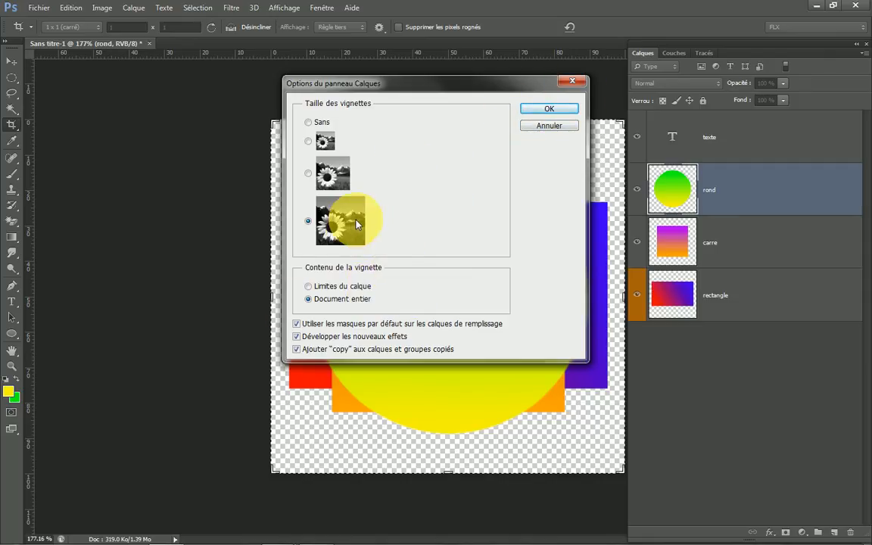
click(579, 82)
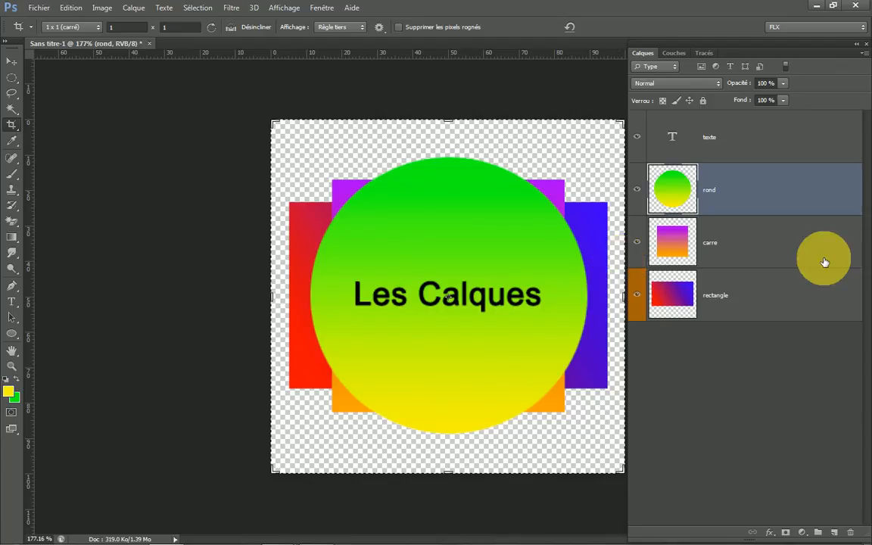
Step: Select the layers one at a time, add rond to the selected rectangle layer while skipping carre, and clear the selection
click(777, 306)
click(774, 137)
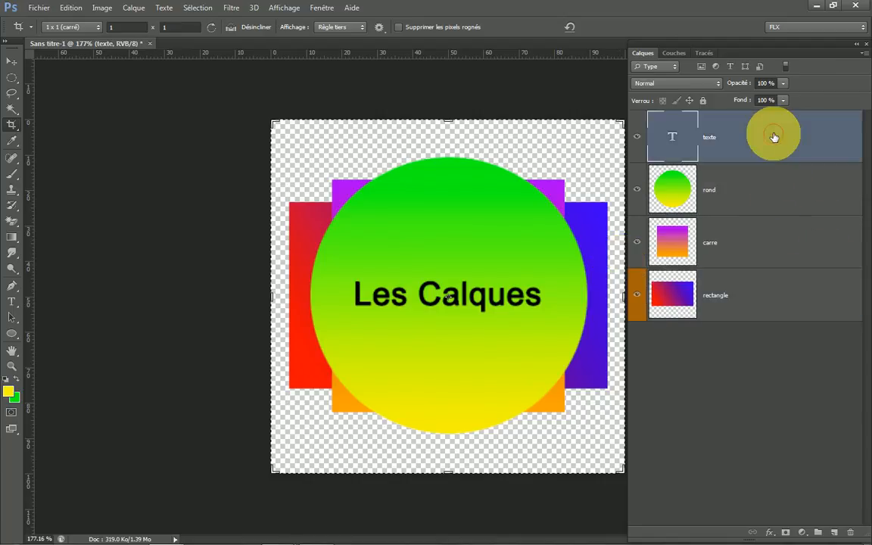
click(778, 201)
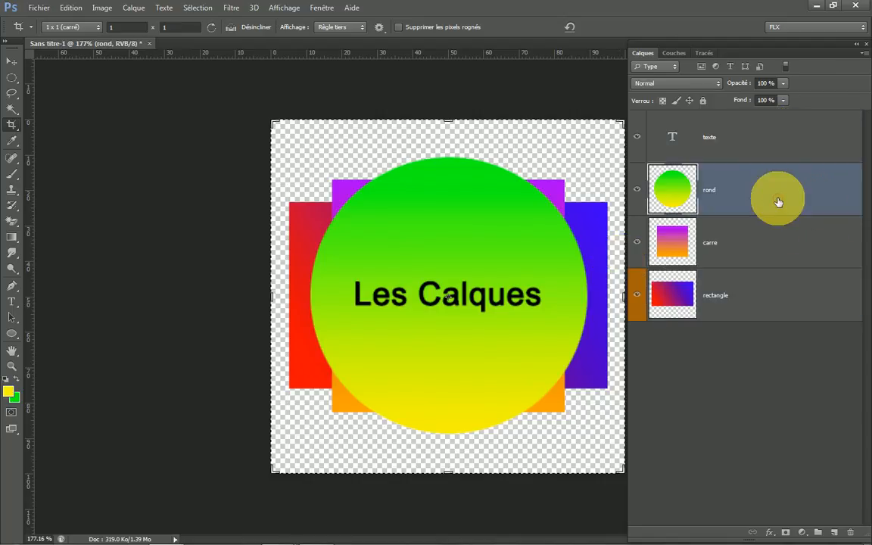
click(770, 244)
click(770, 291)
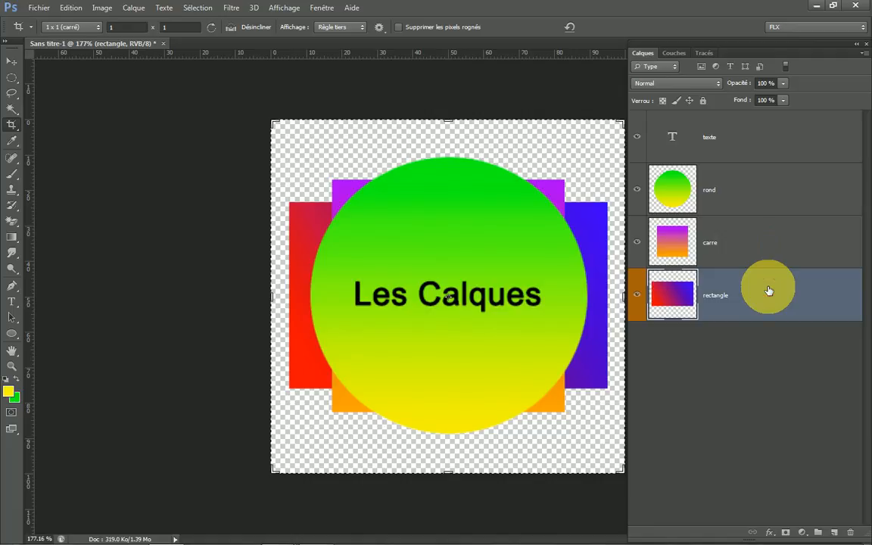
ctrl+click(770, 189)
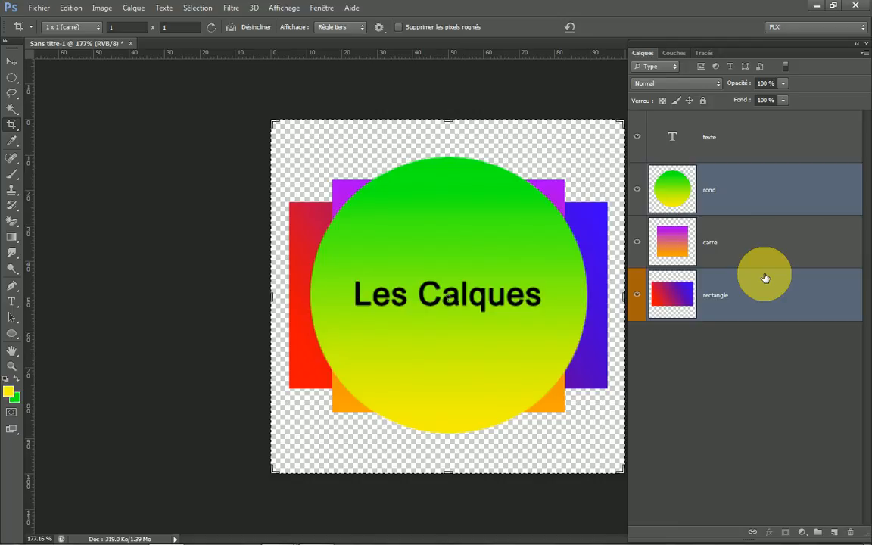
click(765, 415)
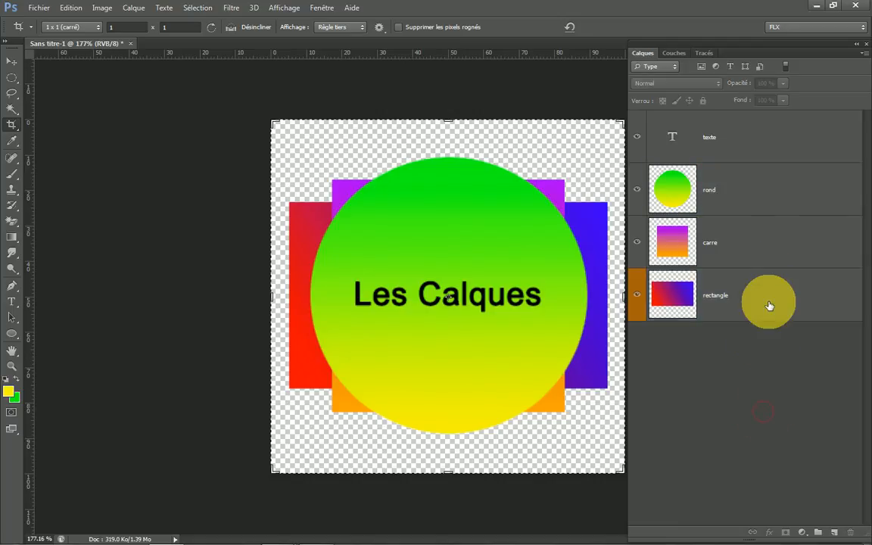
Step: Select the layer range from rectangle to rond and the range from rectangle to texte, clearing each selection
click(769, 305)
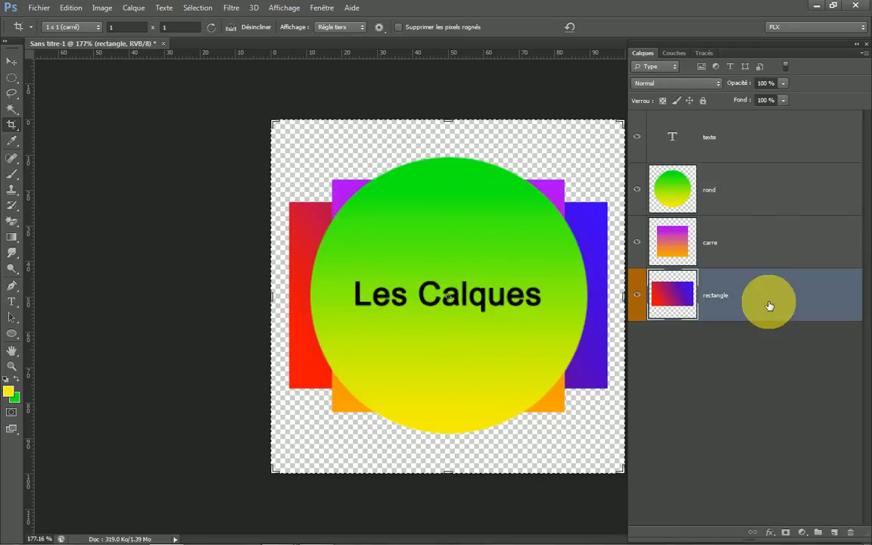
shift+click(776, 185)
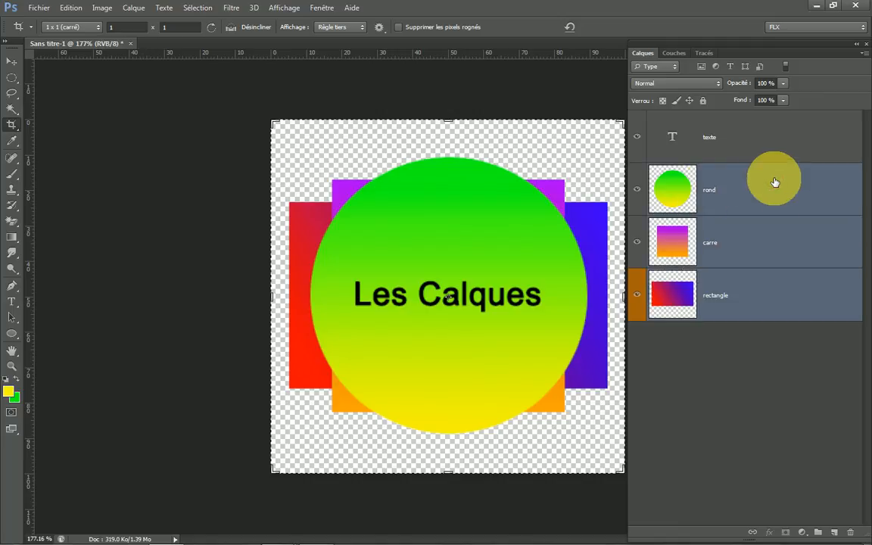
click(752, 357)
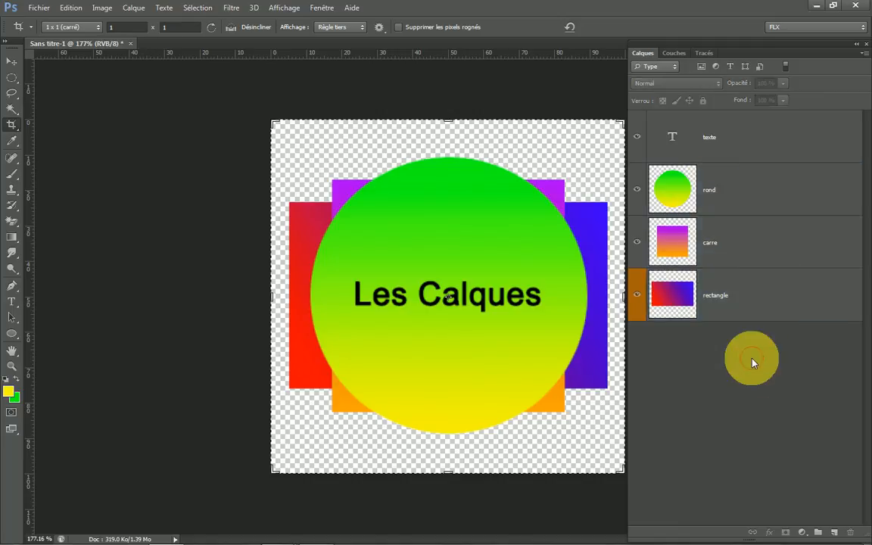
click(755, 291)
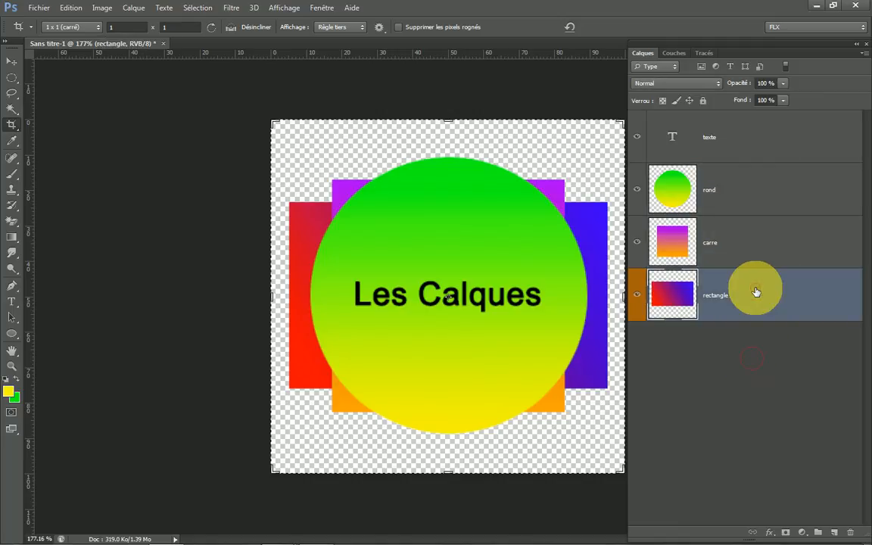
shift+click(767, 150)
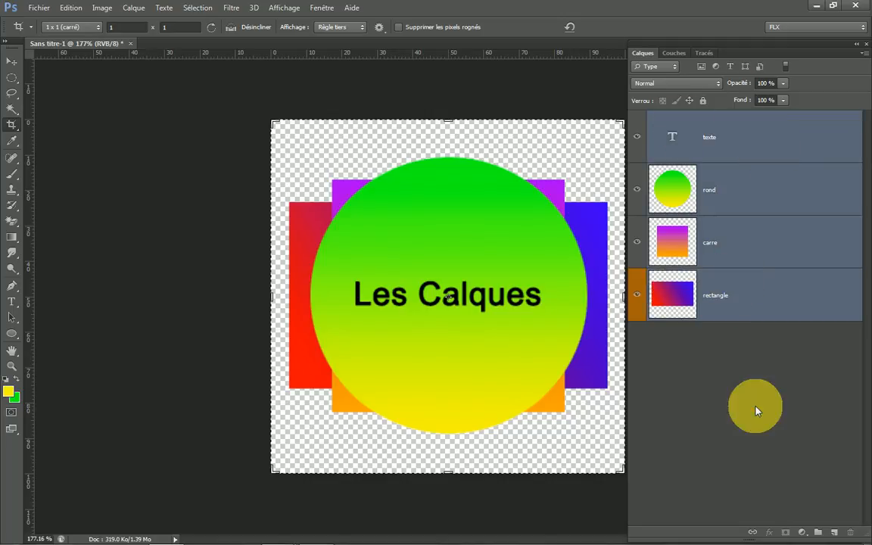
click(767, 439)
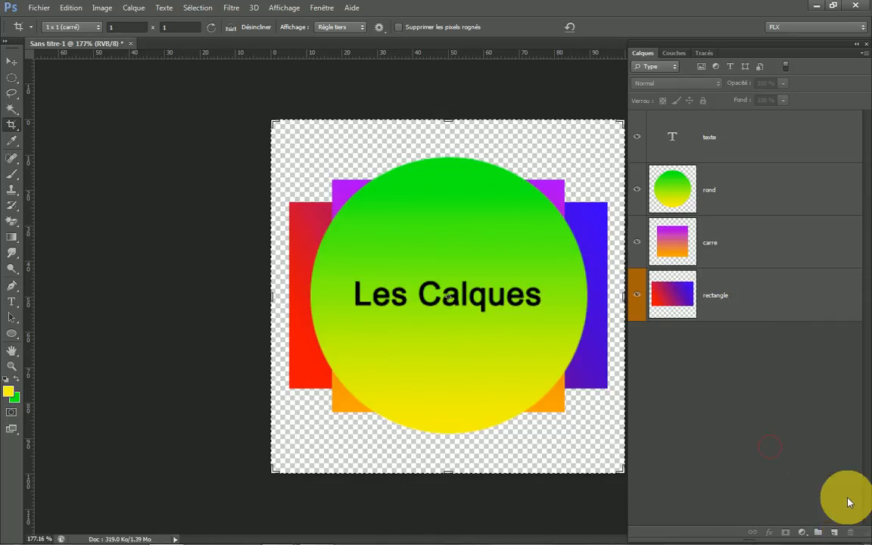
Step: Duplicate the rond layer and delete the copy
click(749, 198)
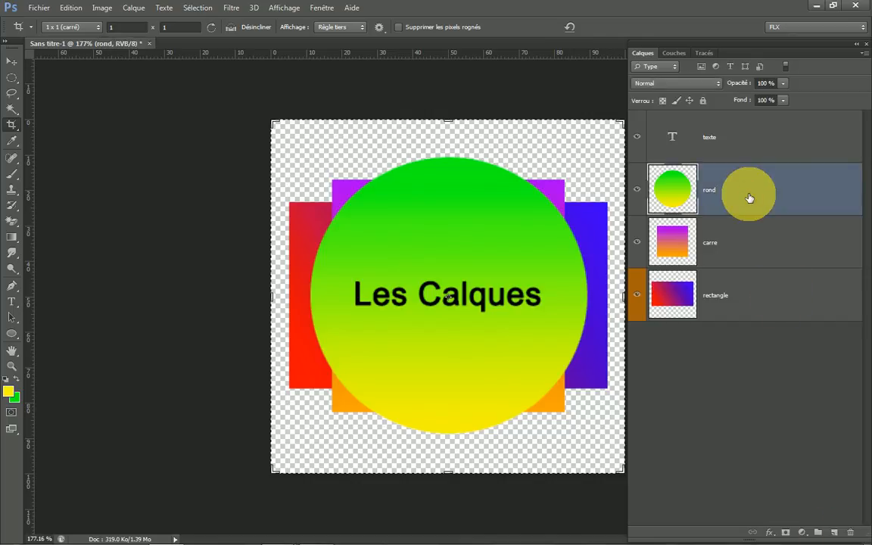
key(ctrl+j)
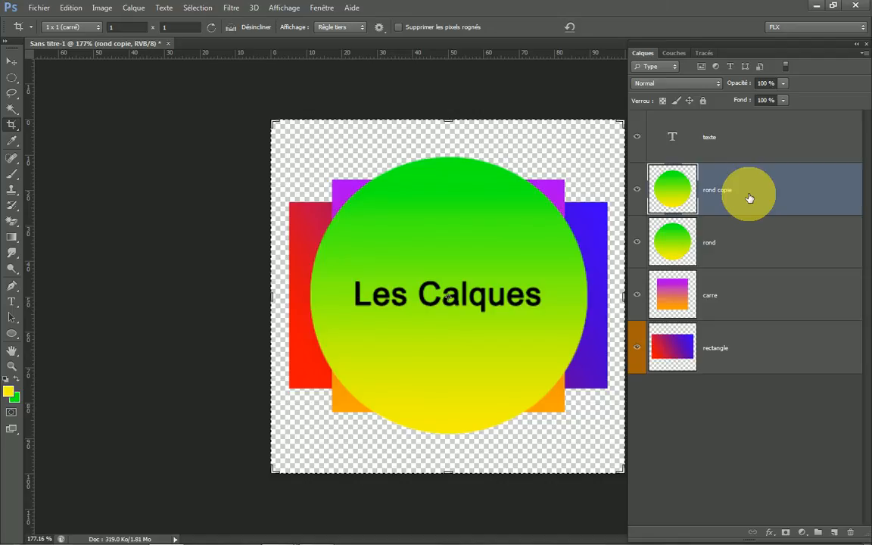
click(851, 534)
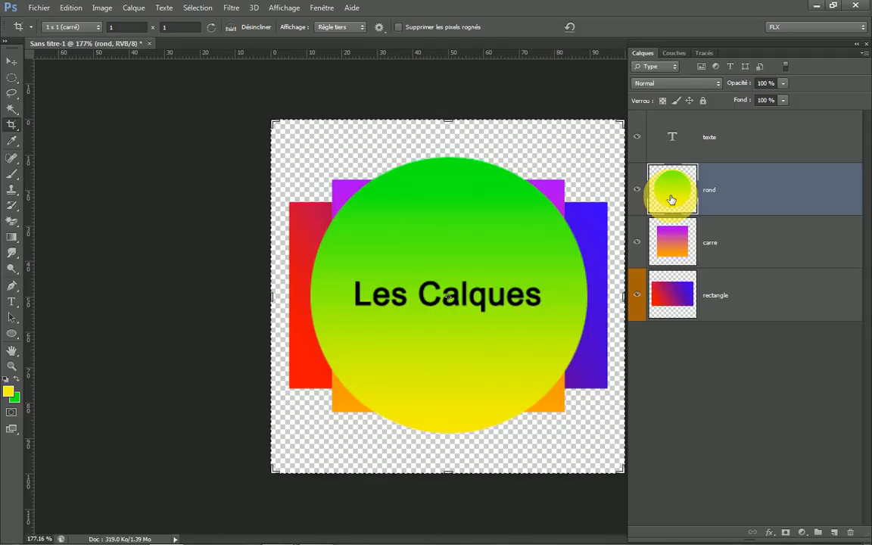
Step: Duplicate the rond layer directly above the original
key(ctrl+j)
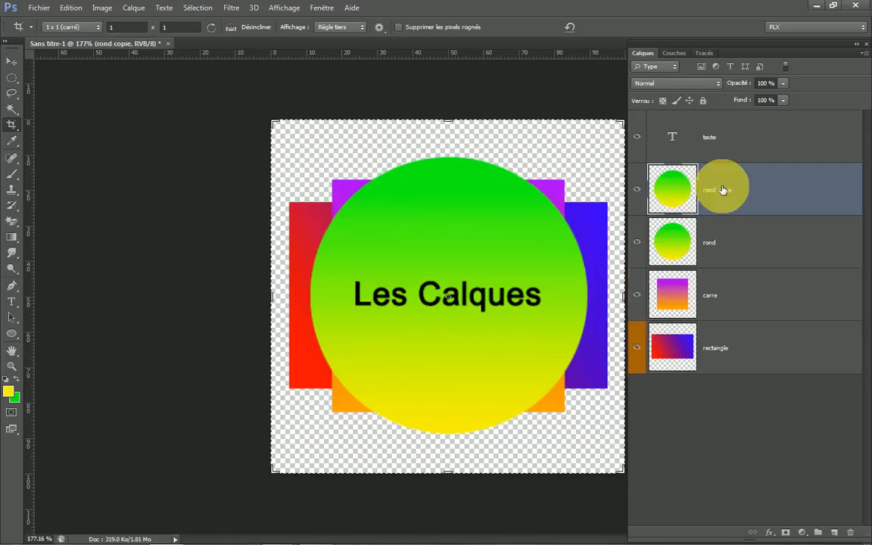
Step: Delete the copy of the rond layer and add an empty layer directly above rond
drag(759, 182, 851, 530)
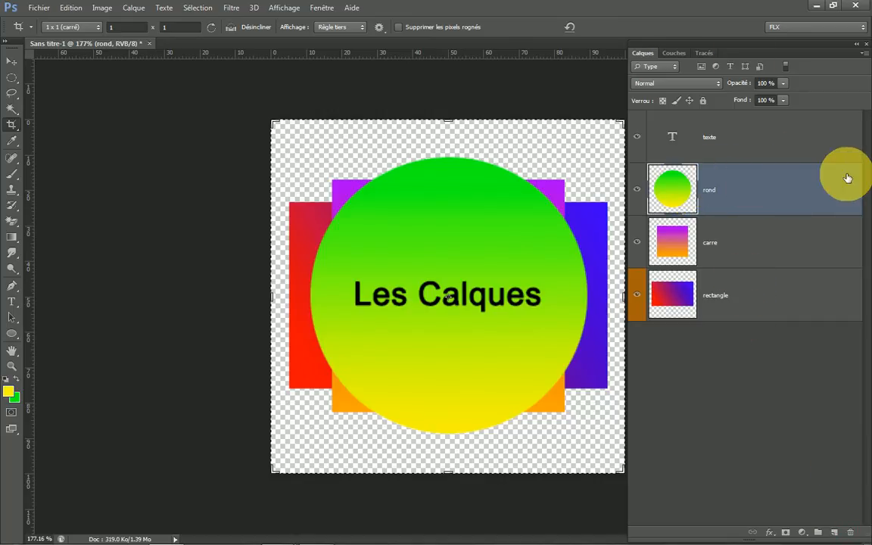
click(836, 535)
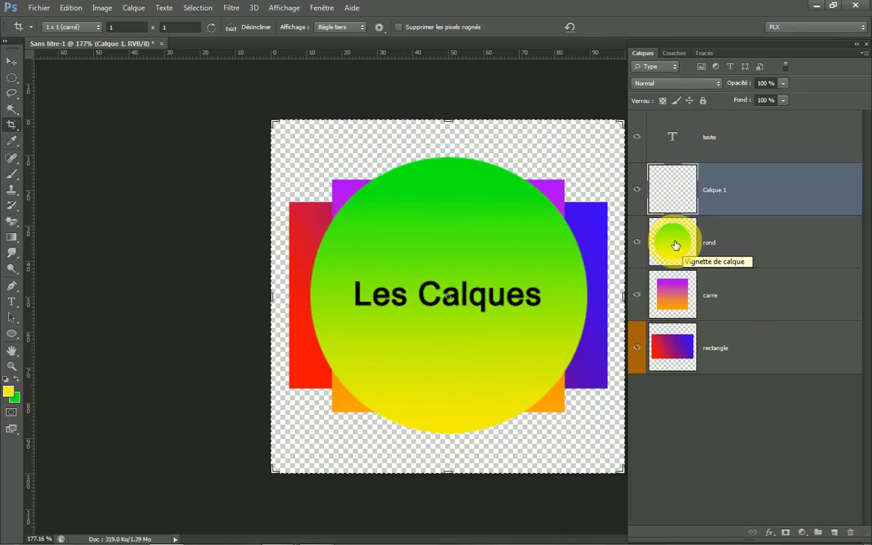
Step: Duplicate the rond layer, and delete the copy together with the empty layer above it
drag(675, 242, 834, 532)
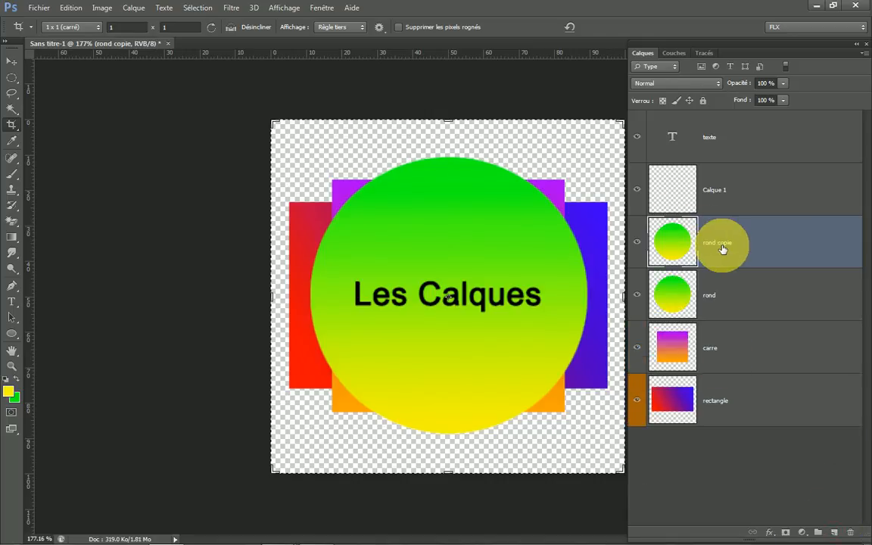
drag(723, 248, 732, 203)
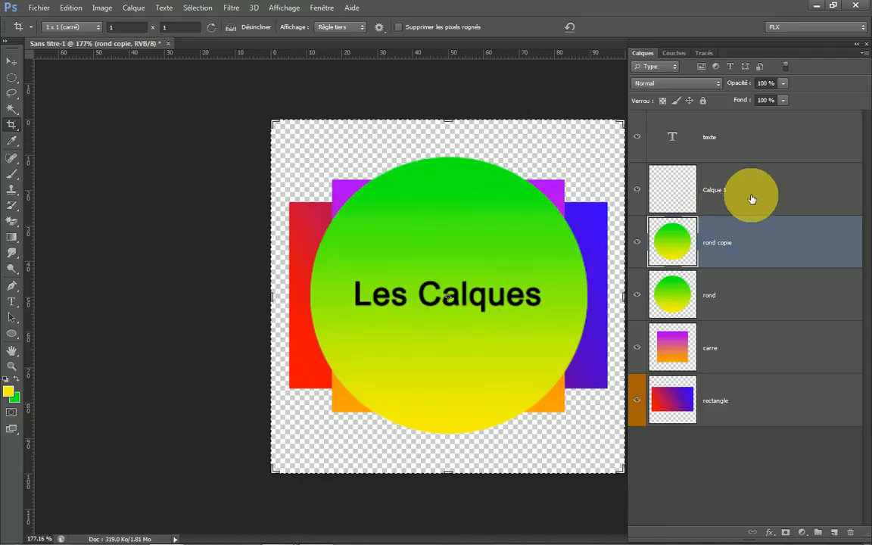
shift+click(752, 200)
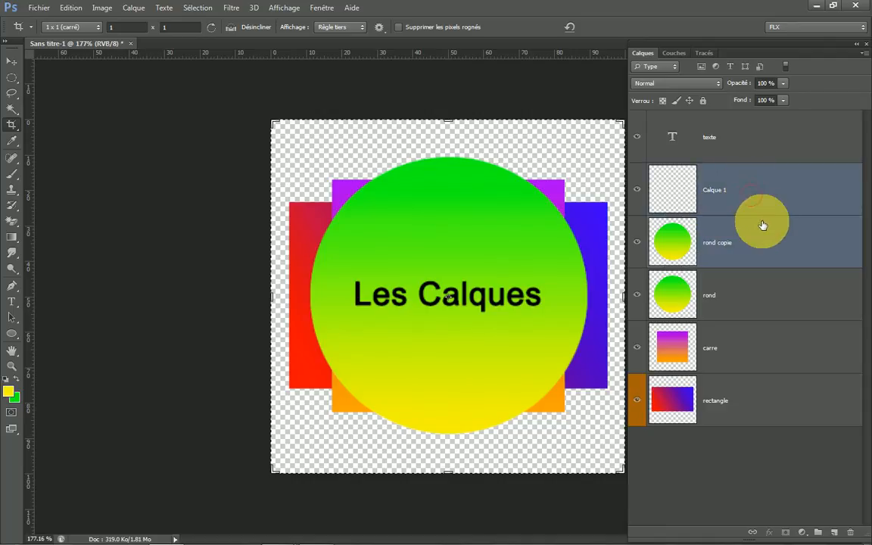
drag(761, 206, 852, 531)
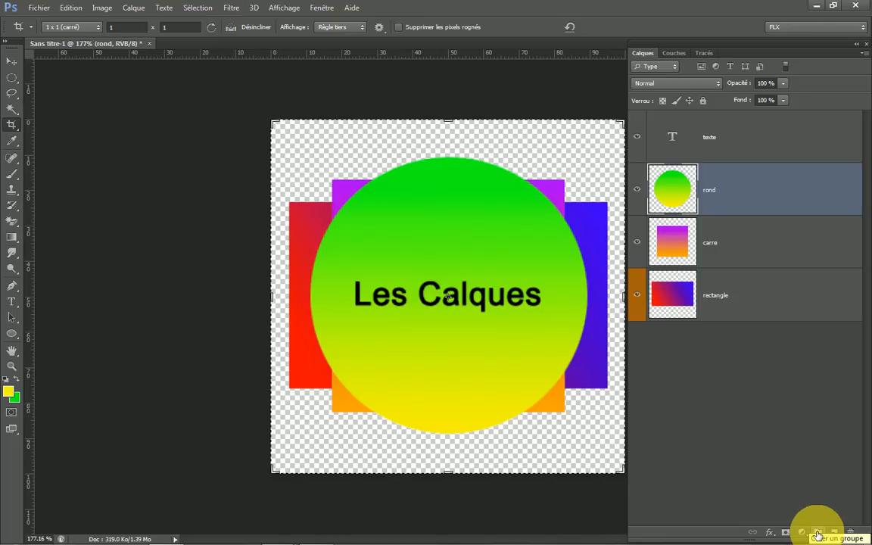
Step: Create a layer group, move the rond, carre and rectangle layers into it, and ungroup them
click(818, 533)
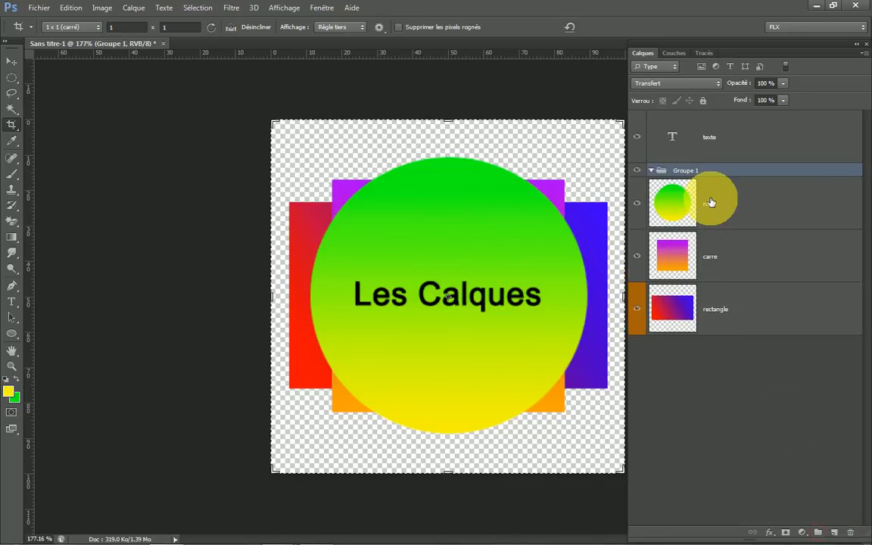
click(751, 202)
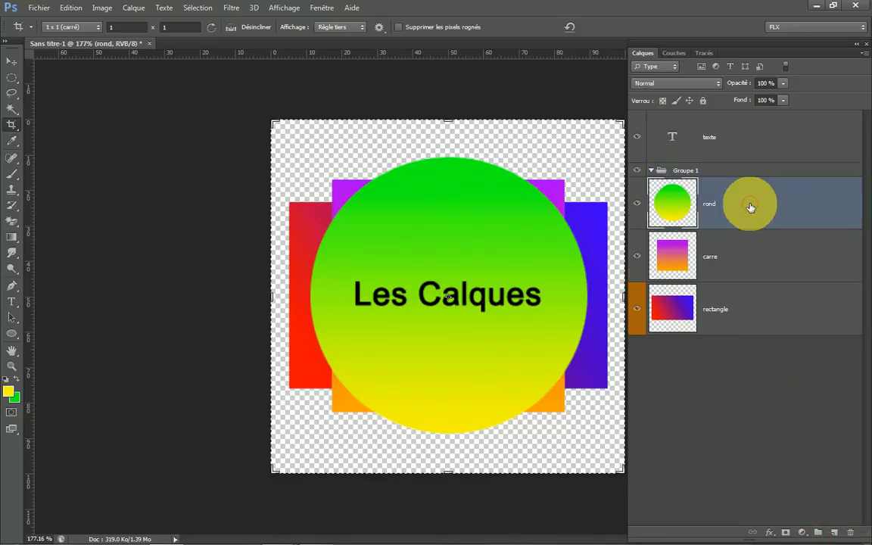
shift+click(761, 310)
drag(760, 247, 756, 172)
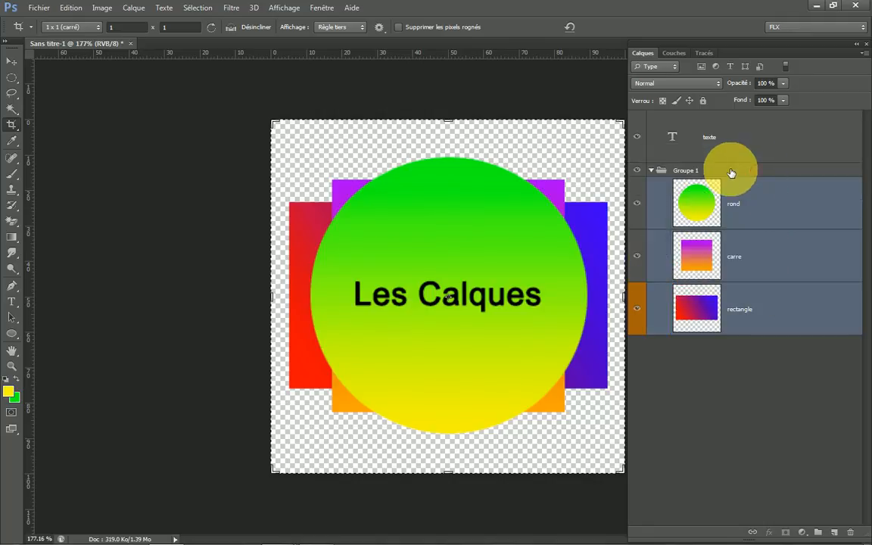
click(651, 170)
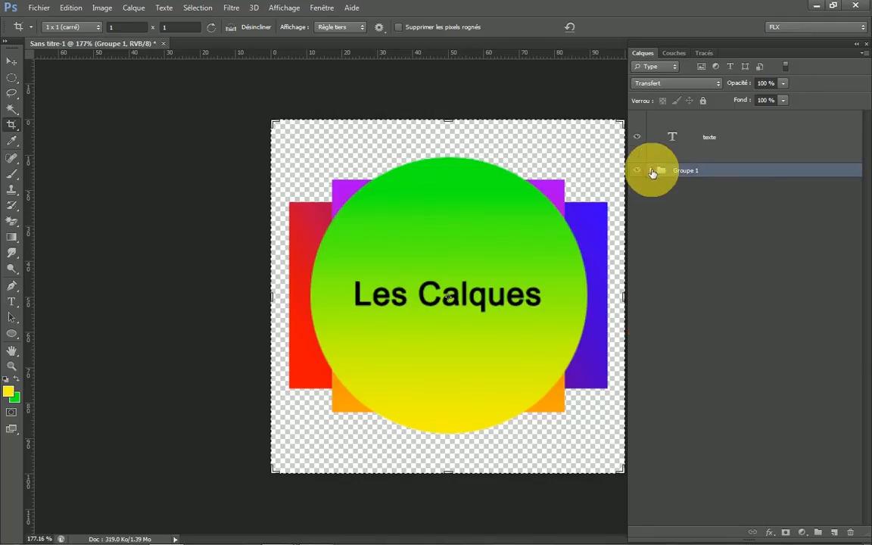
click(652, 170)
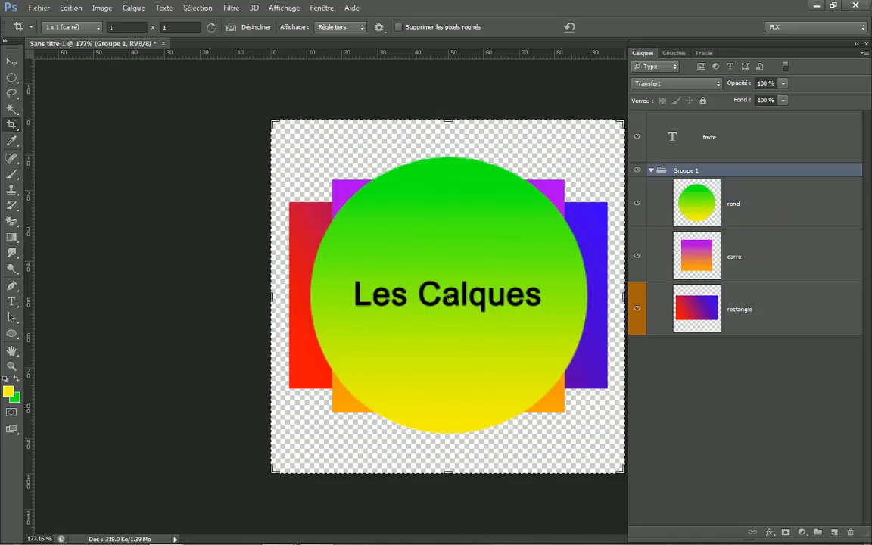
key(ctrl+shift+g)
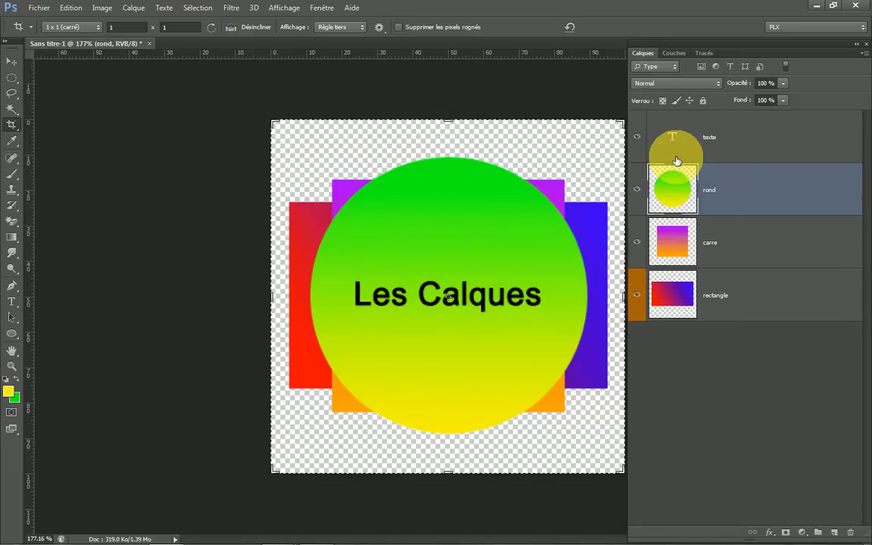
Step: Group the rond, carre and rectangle layers, dismissing the antivirus pop-up, and expand the group with no layer selected
click(778, 191)
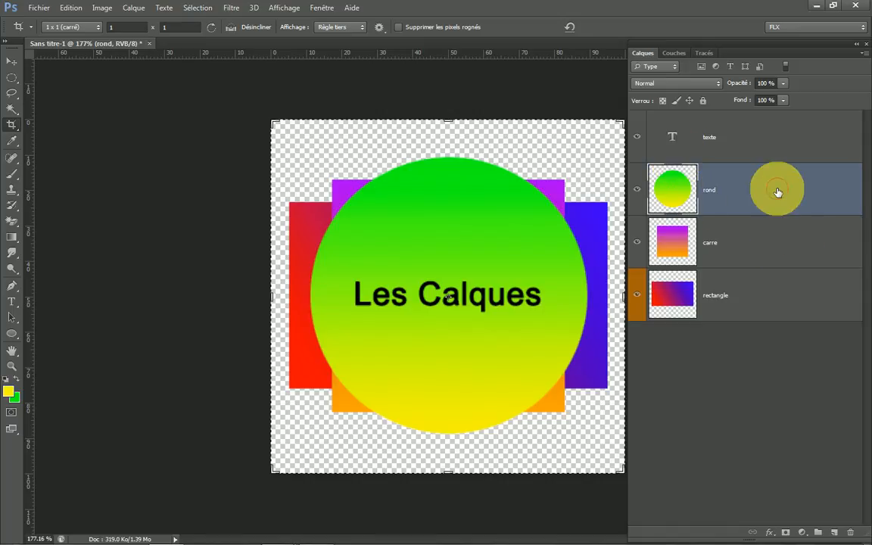
click(778, 191)
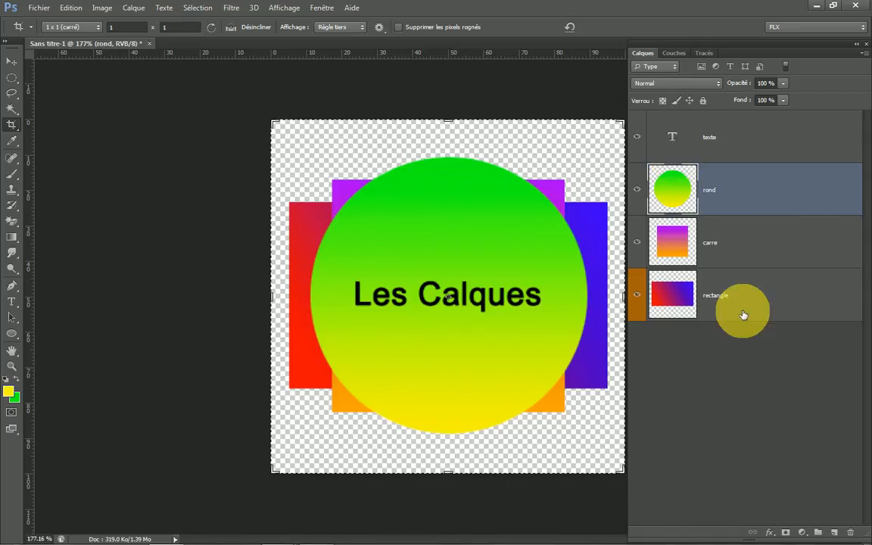
shift+click(794, 303)
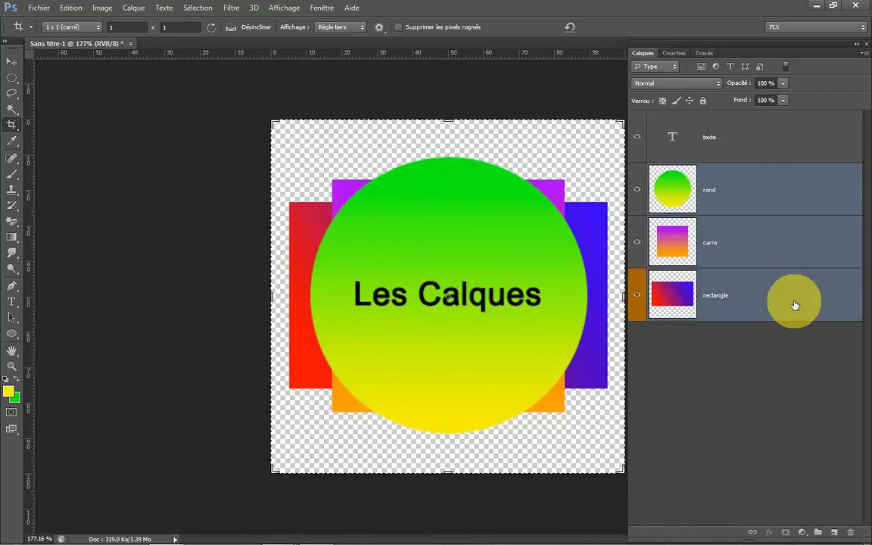
key(ctrl+g)
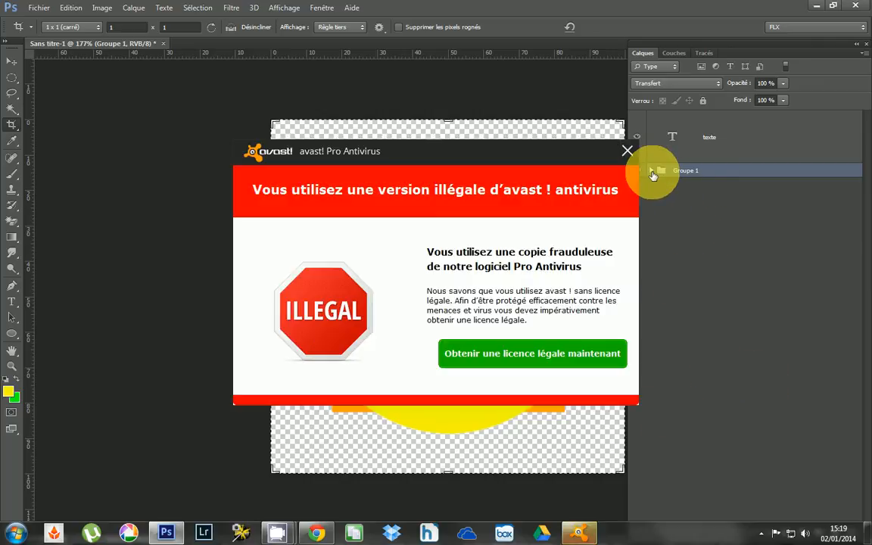
click(626, 151)
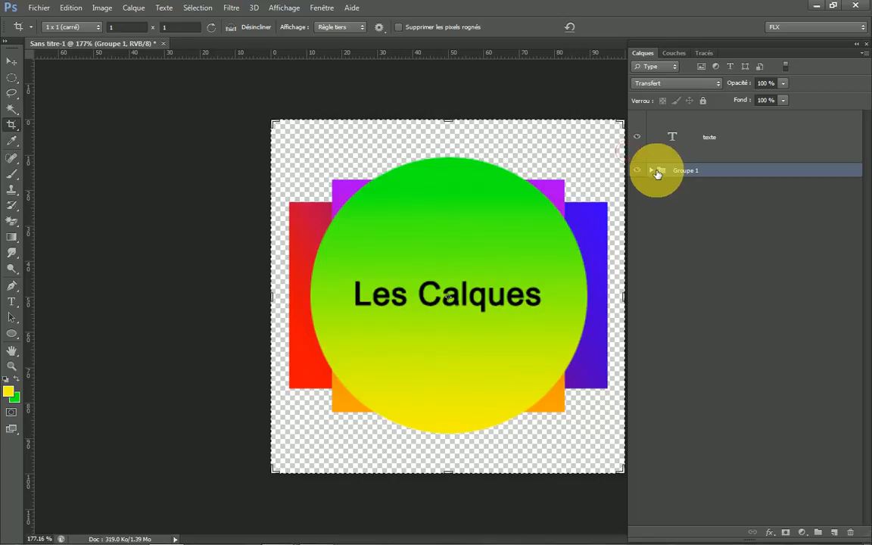
click(651, 170)
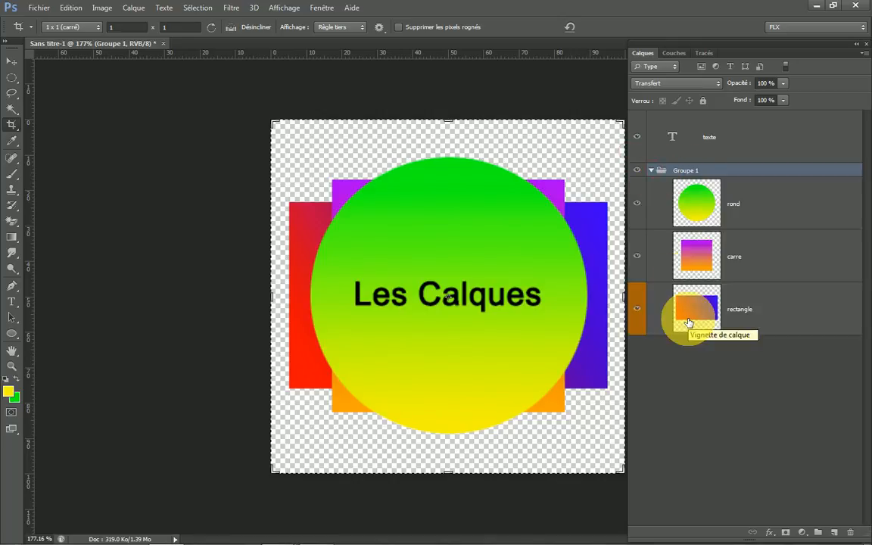
click(766, 408)
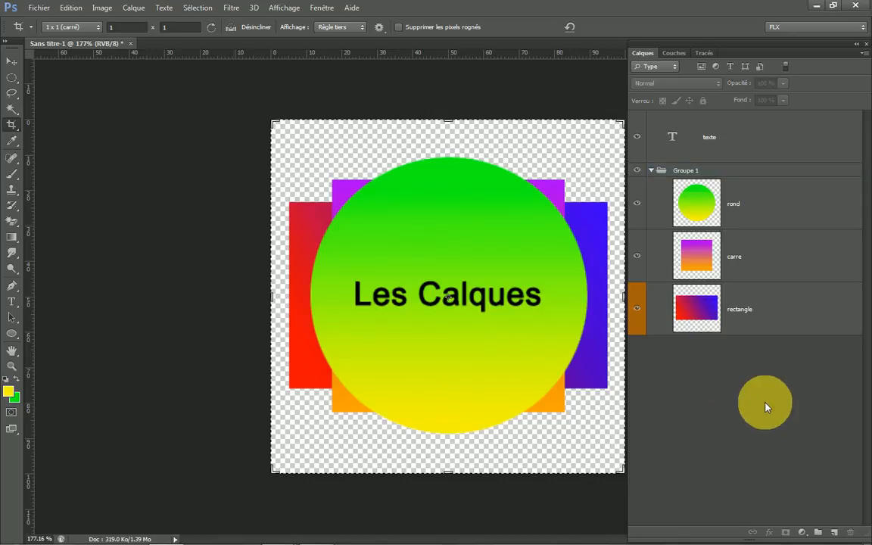
Step: Add a Noir et blanc adjustment layer directly above the carre layer inside the group
click(802, 533)
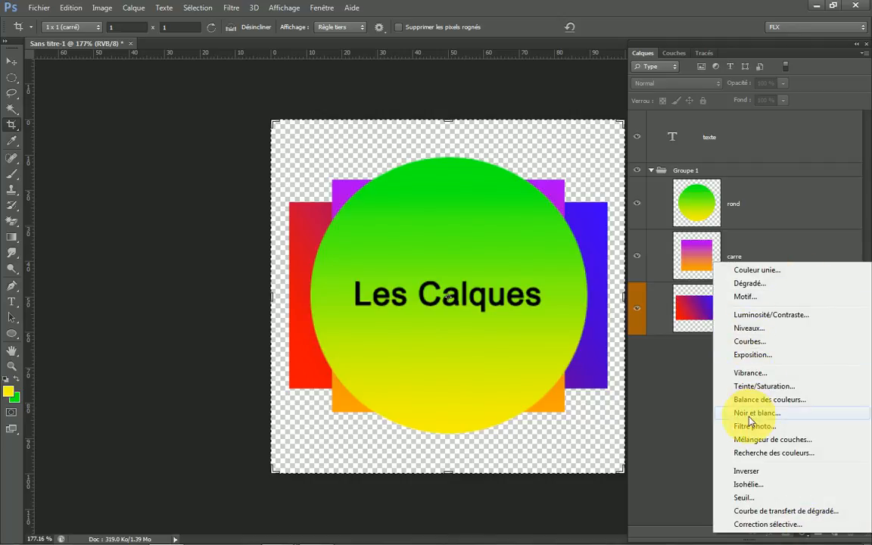
click(679, 403)
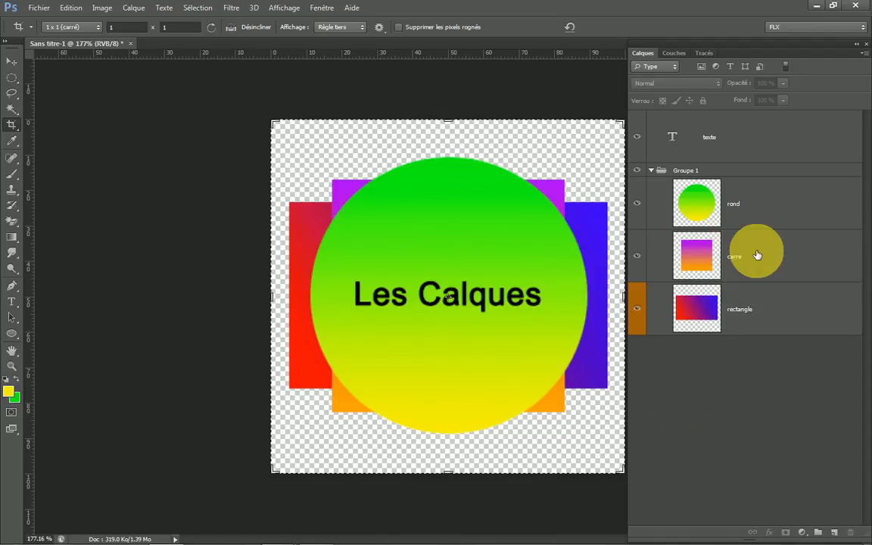
click(793, 264)
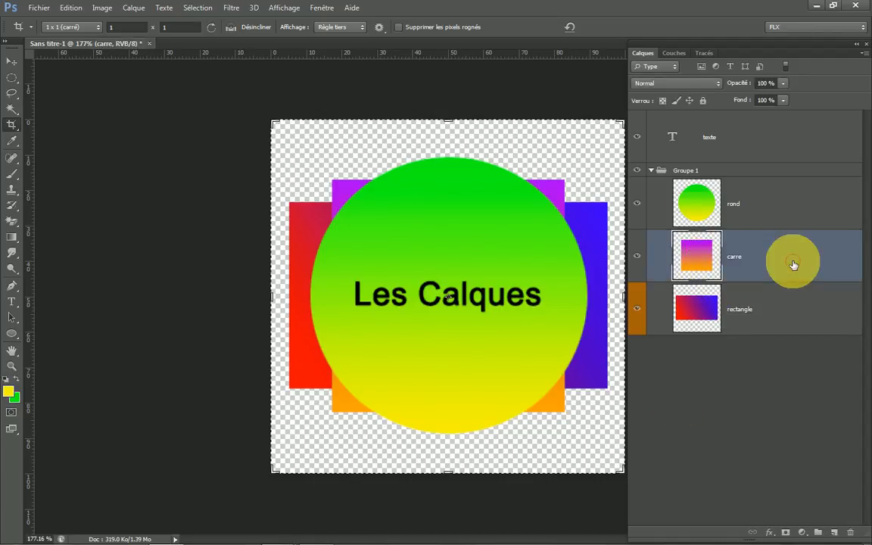
click(802, 533)
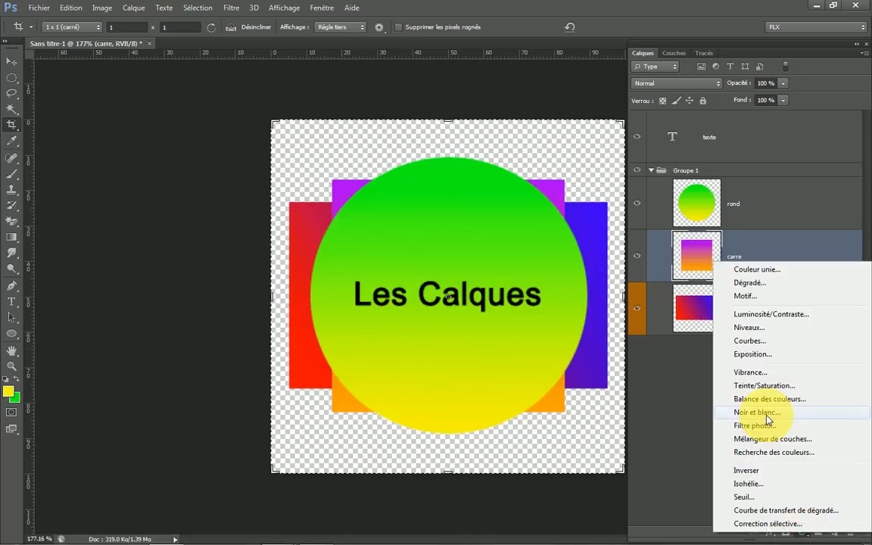
click(754, 417)
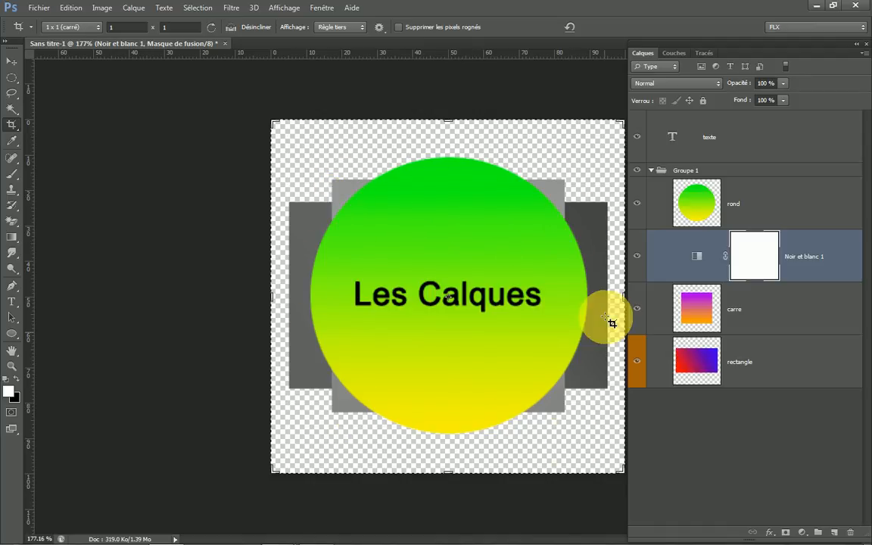
Step: Hide the rond layer, and hide and show the carre layer twice to compare the adjustment's effect on the layers below
click(637, 206)
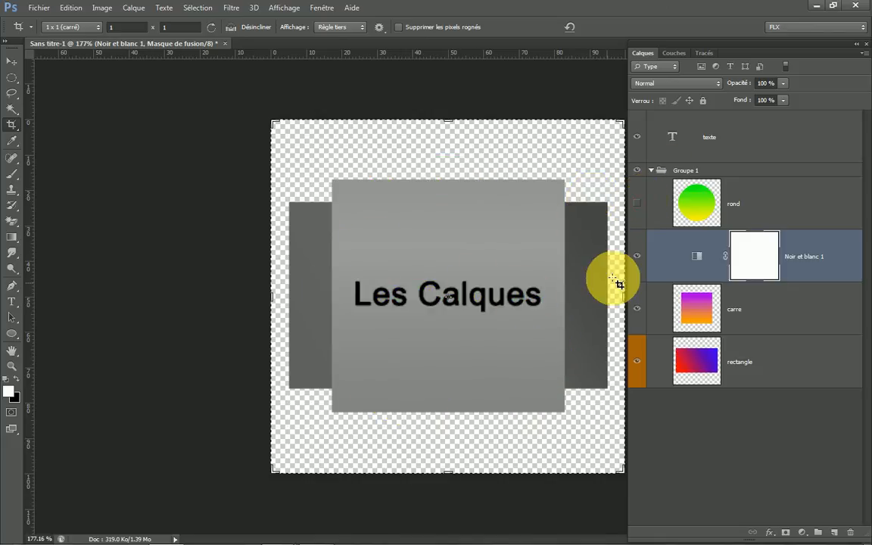
click(636, 310)
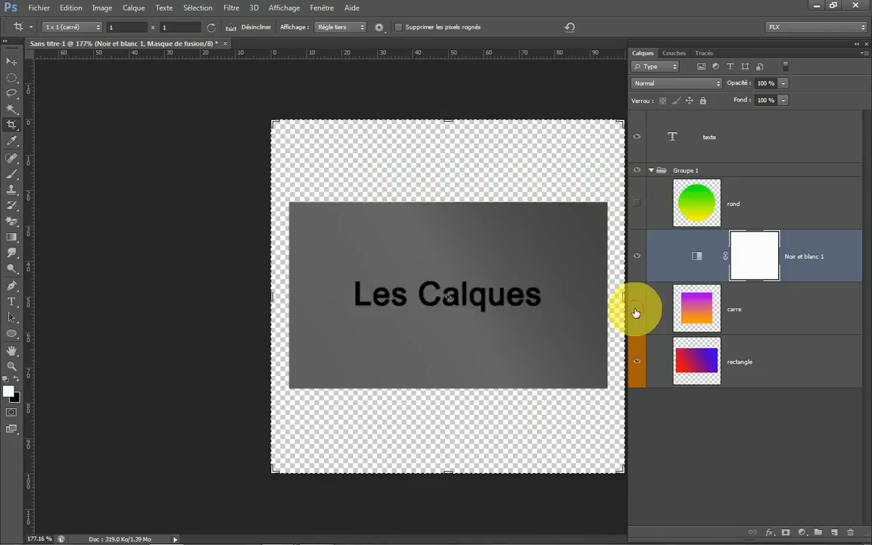
click(636, 310)
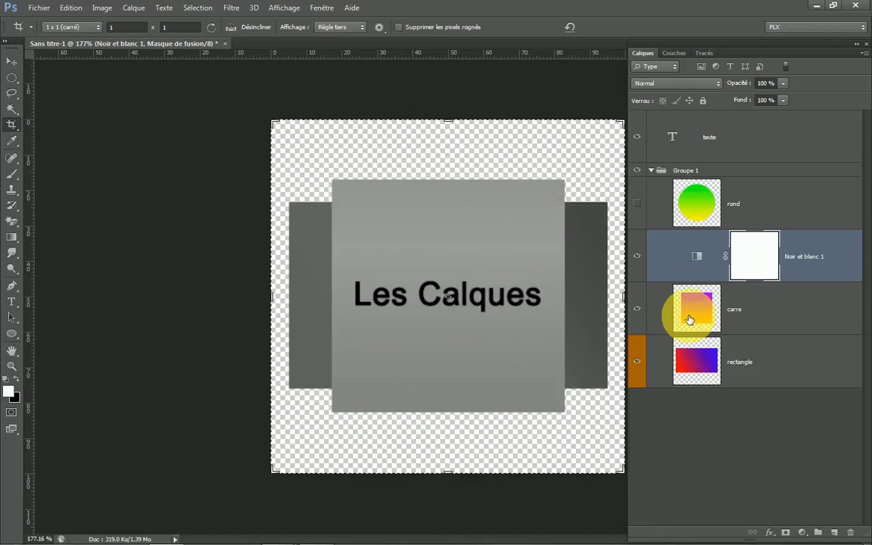
click(637, 310)
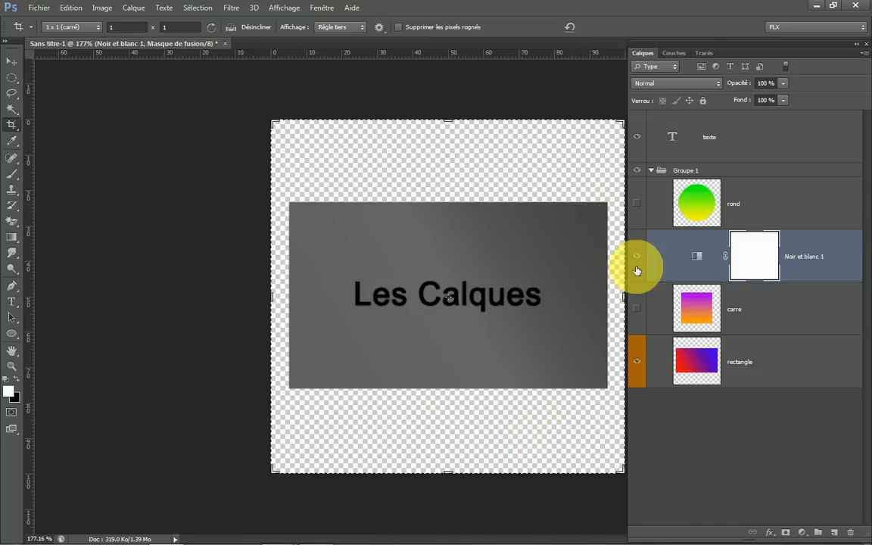
click(638, 309)
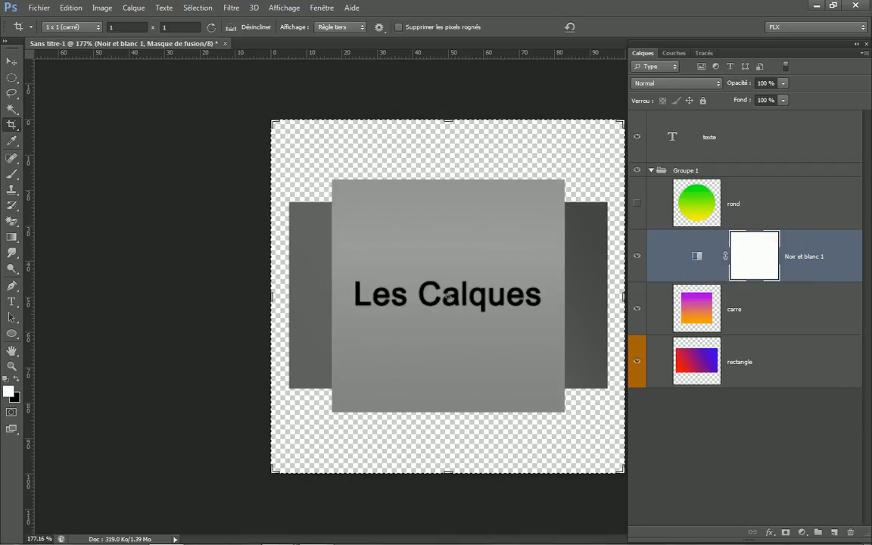
Step: Set the Noir et blanc adjustment to Magentas 162, Rouges -14 and Bleus -31
drag(871, 359, 217, 150)
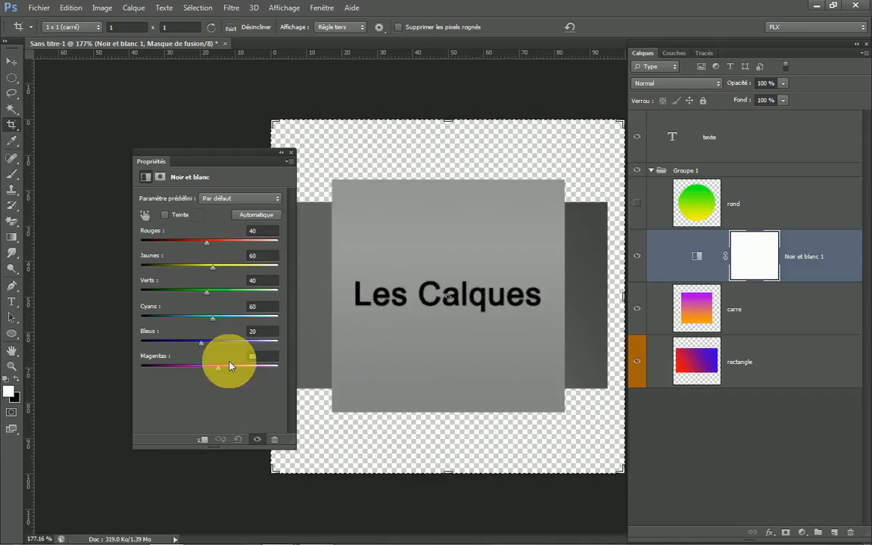
drag(219, 372, 242, 376)
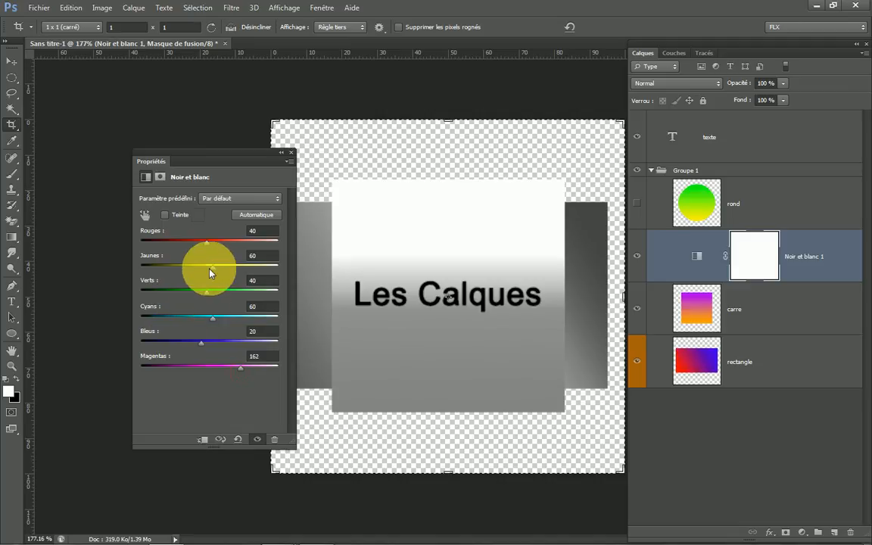
drag(206, 243, 192, 243)
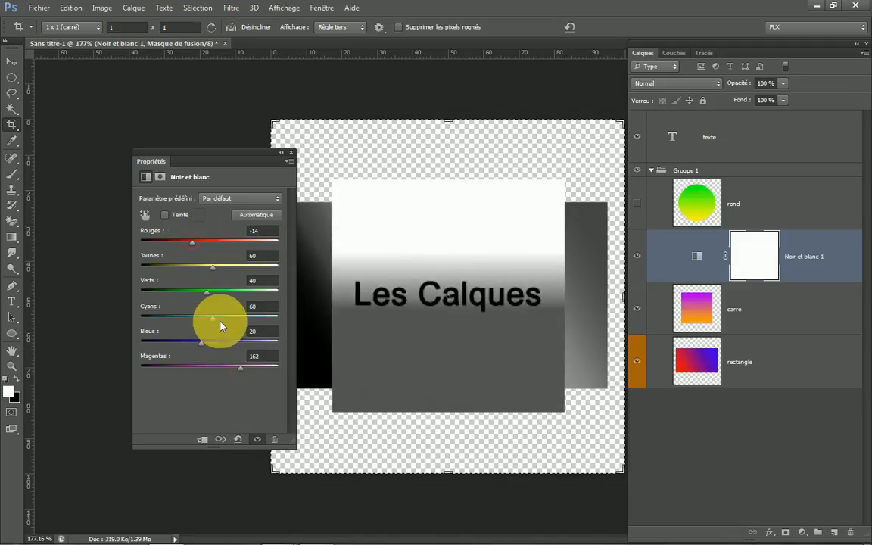
mouse_move(202, 348)
mouse_down()
mouse_move(179, 347)
mouse_move(228, 346)
mouse_move(187, 348)
mouse_up()
Step: Hide and show the carre layer to check the adjusted greys, and close the adjustment's properties
click(637, 308)
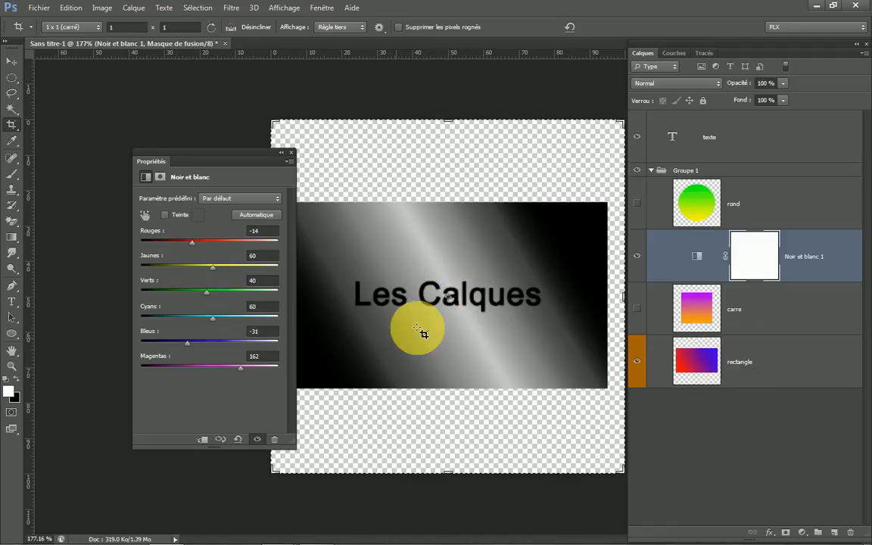
click(637, 309)
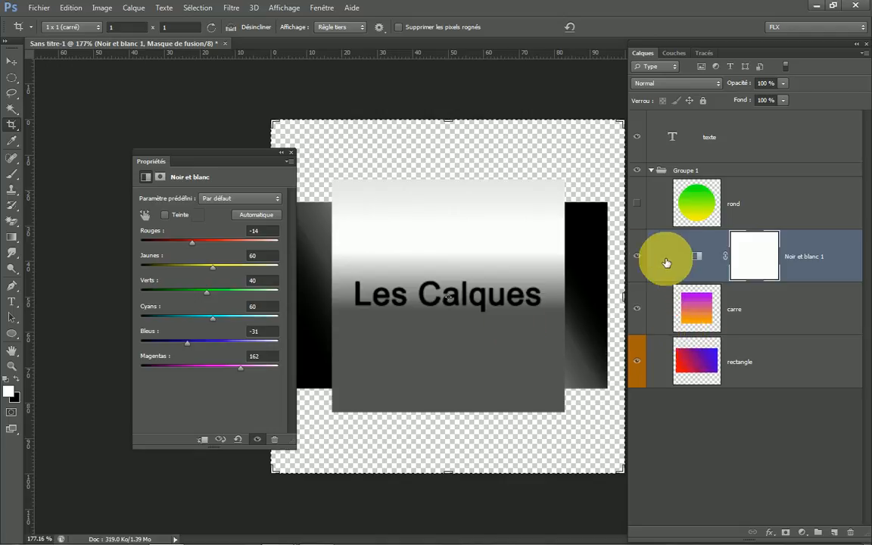
click(290, 156)
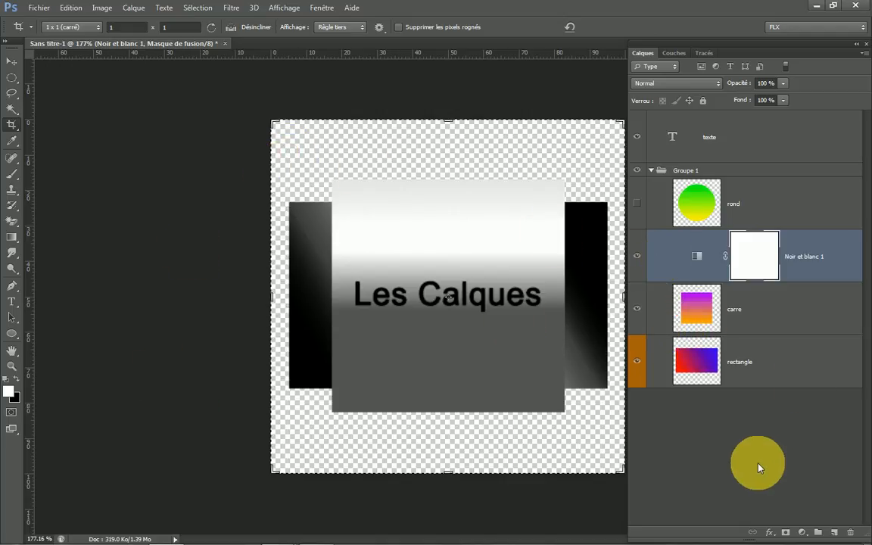
Step: Reset the Noir et blanc adjustment to Rouges 40, Bleus 20 and Magentas 80, and close its properties
double_click(698, 259)
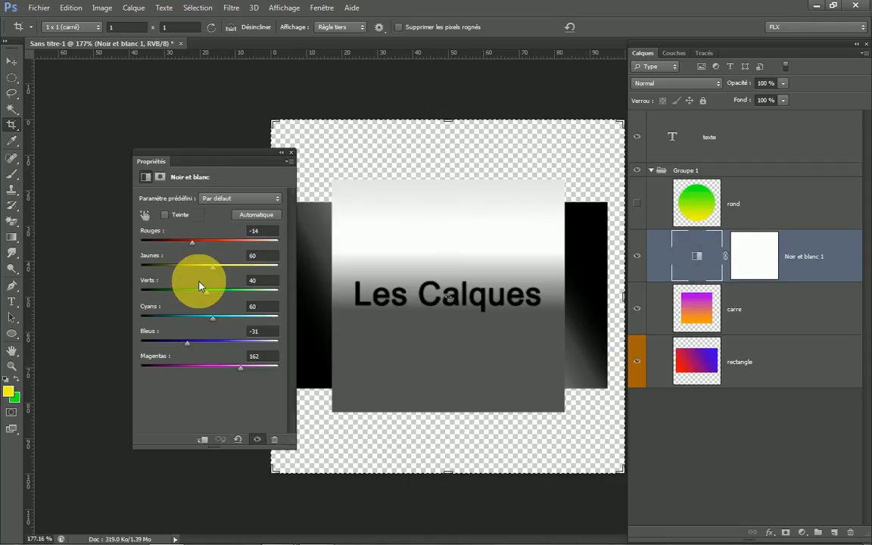
double_click(152, 232)
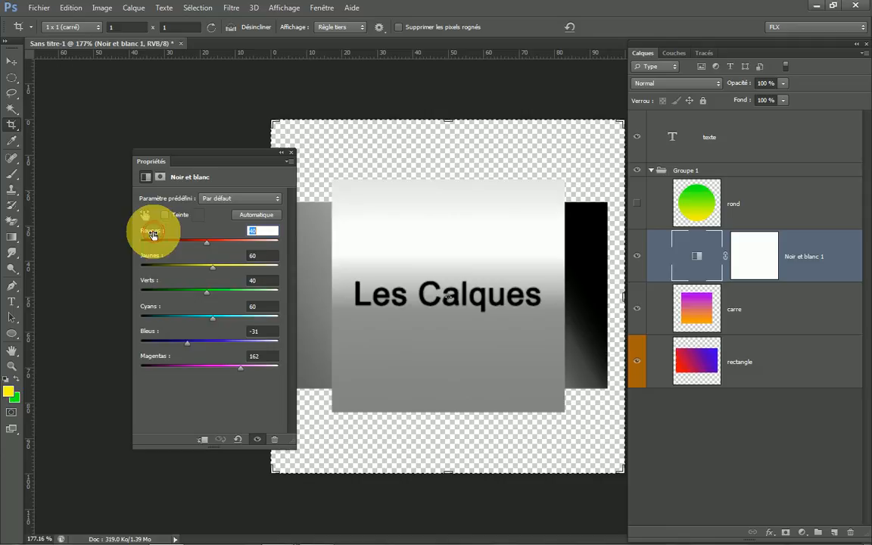
double_click(147, 332)
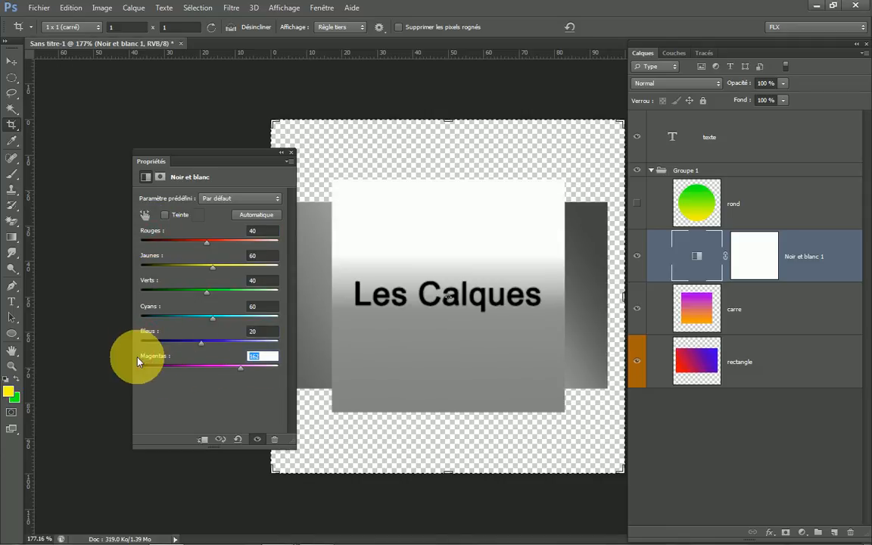
double_click(155, 357)
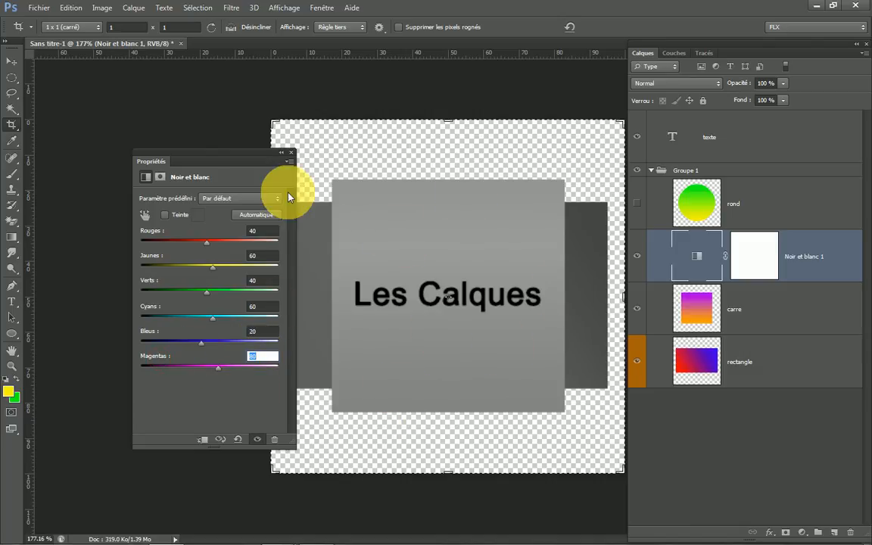
click(290, 153)
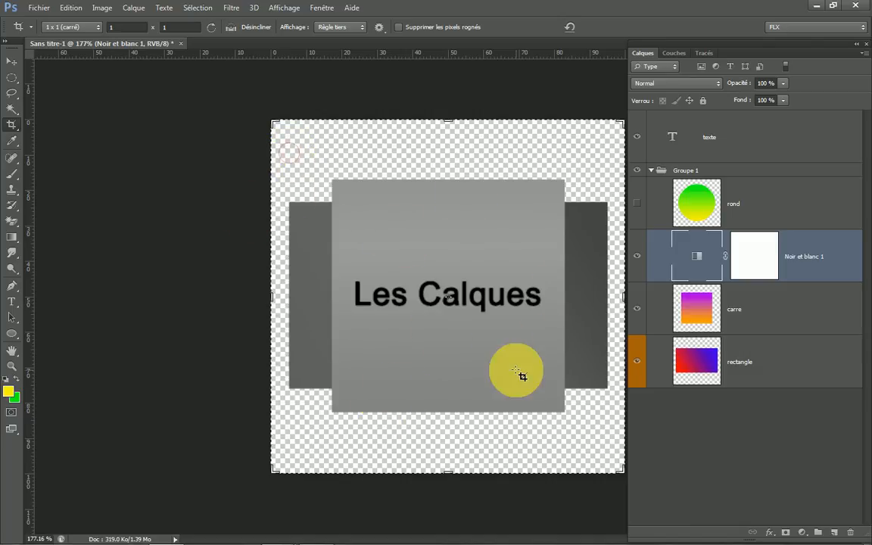
Step: Hide the Noir et blanc adjustment layer, dismiss the mail notification and show the rond layer
click(638, 257)
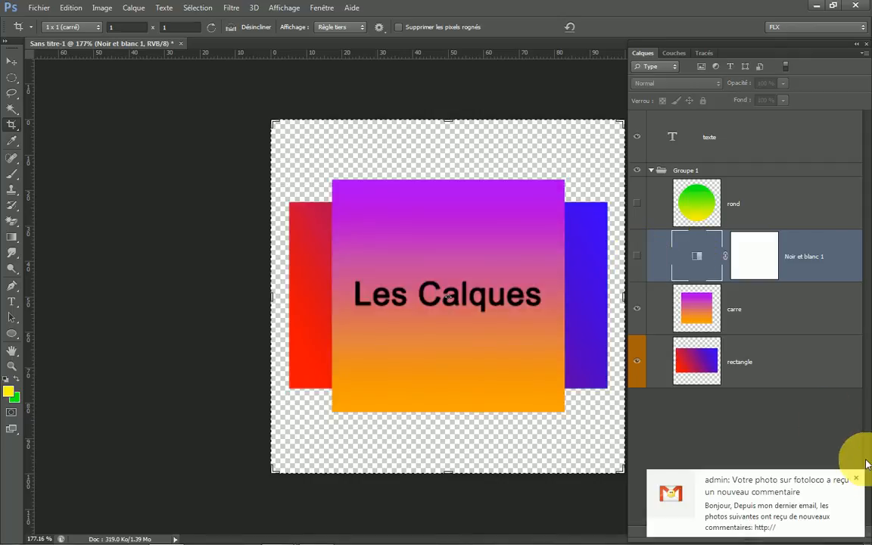
click(859, 479)
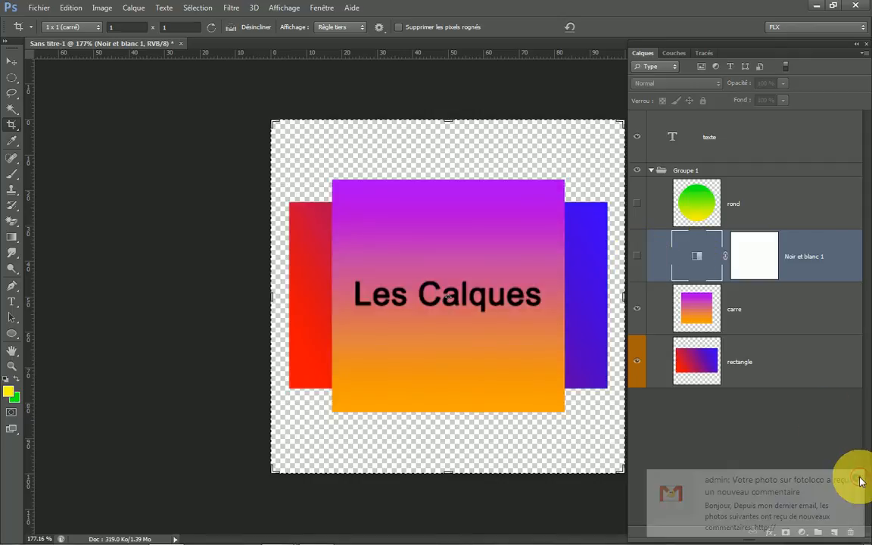
click(637, 205)
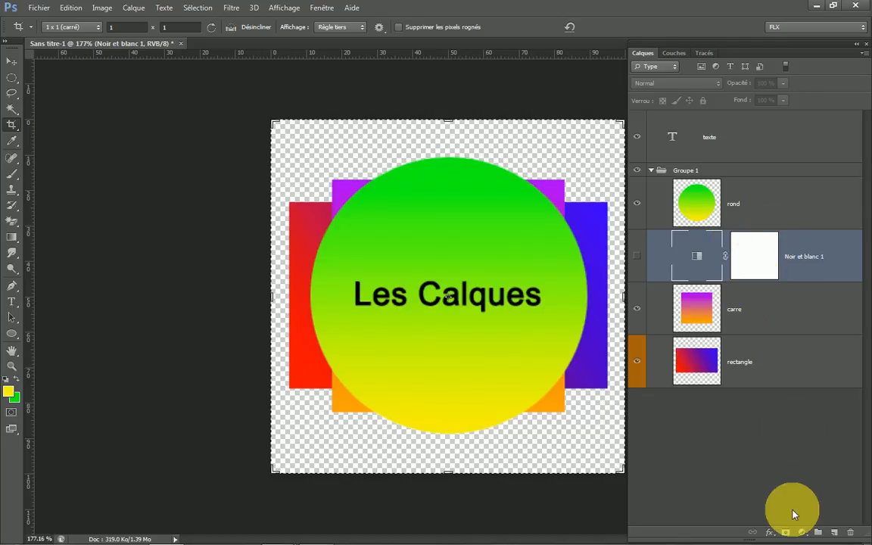
Step: Add a white layer mask to the carre layer and another to the rond layer
click(755, 309)
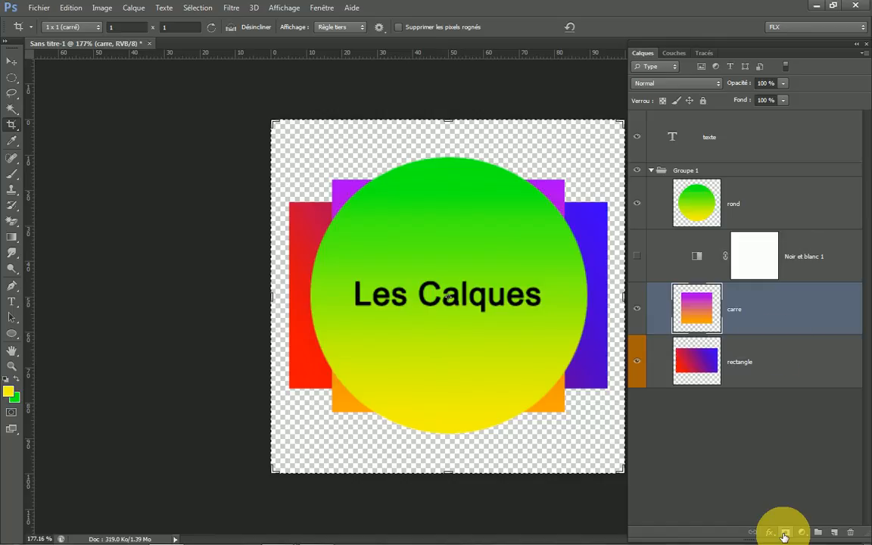
click(786, 535)
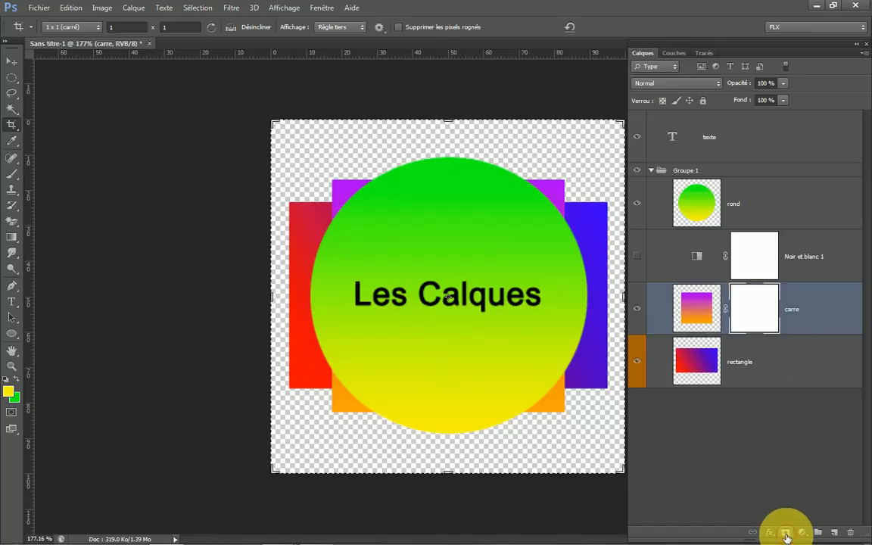
click(758, 208)
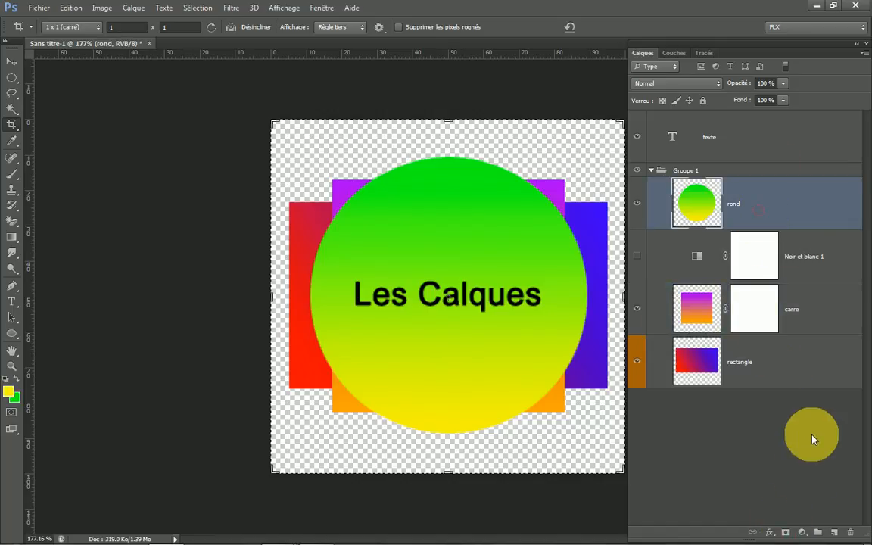
click(787, 532)
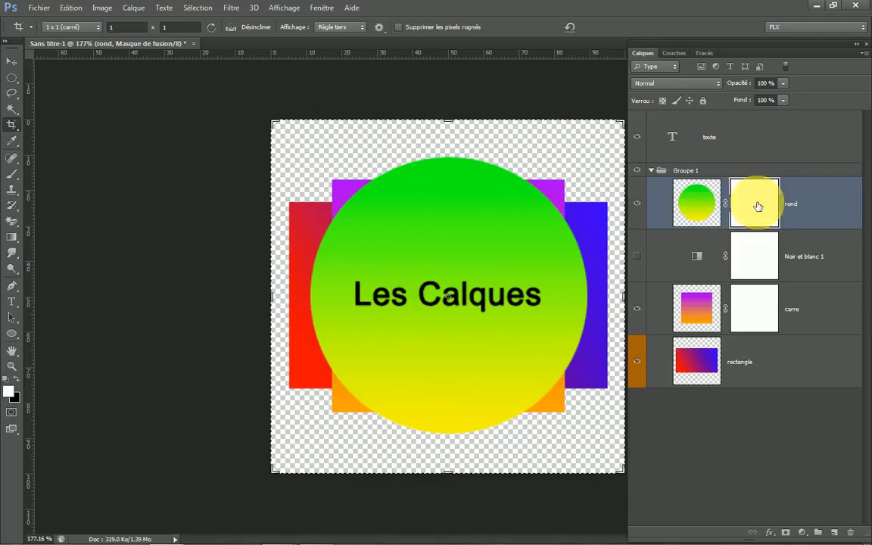
Step: Paint two dabs and two crossing strokes in black on the rond layer's mask with the size 45 brush
click(701, 204)
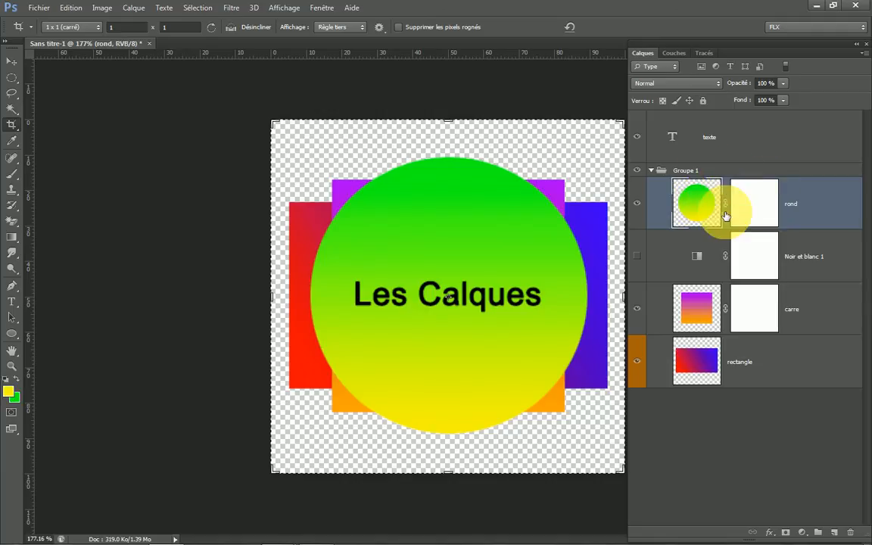
click(767, 205)
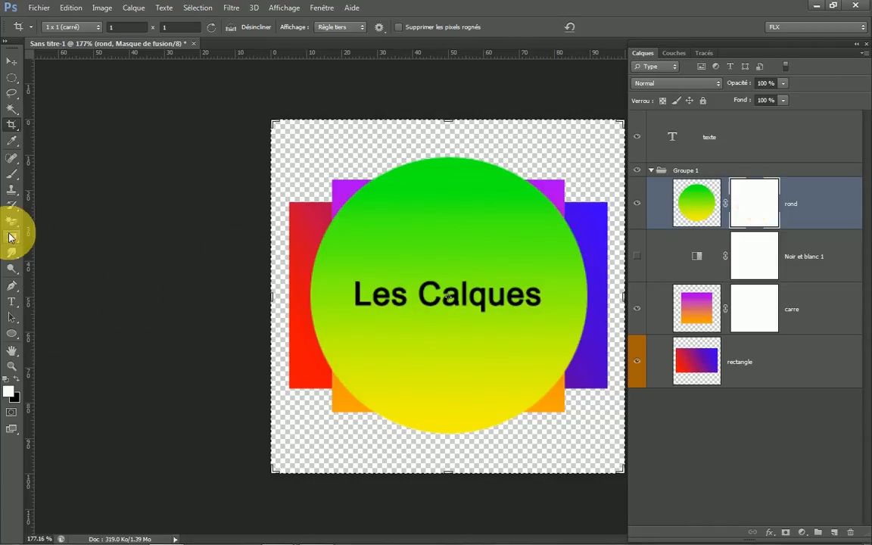
click(13, 176)
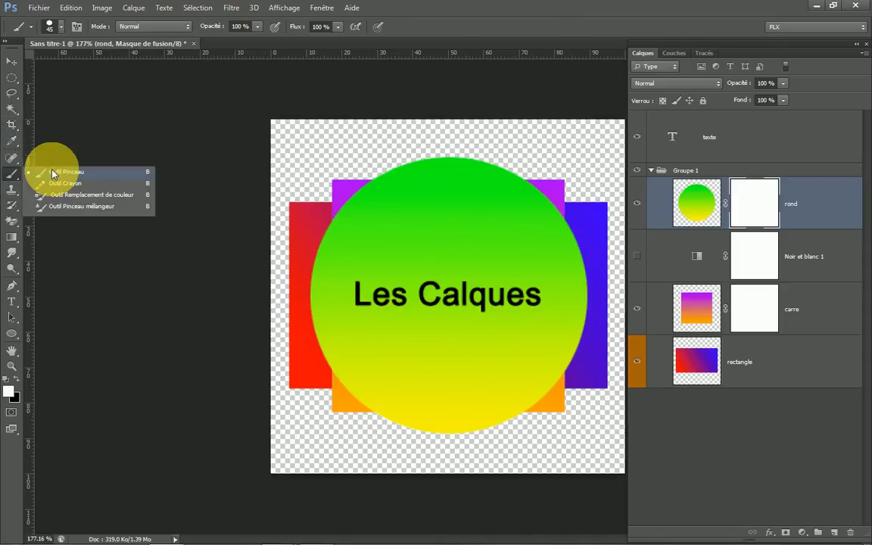
click(53, 173)
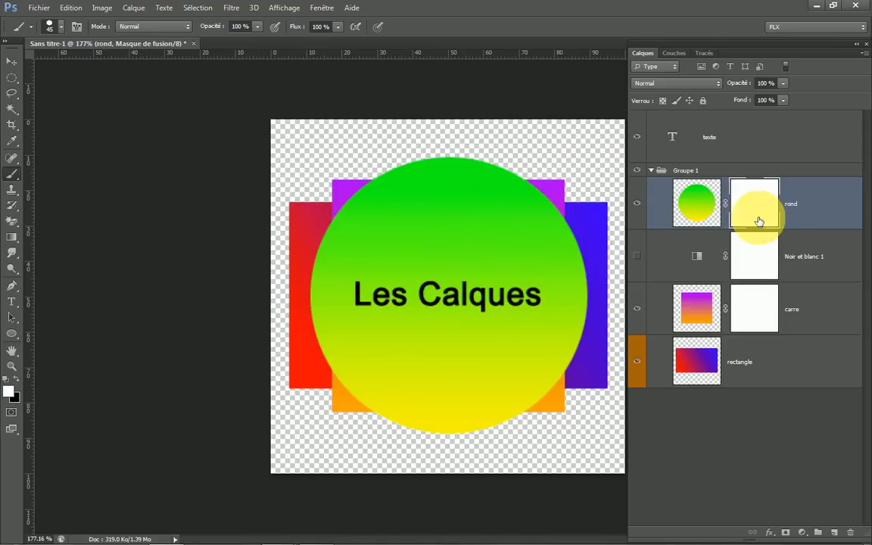
click(16, 378)
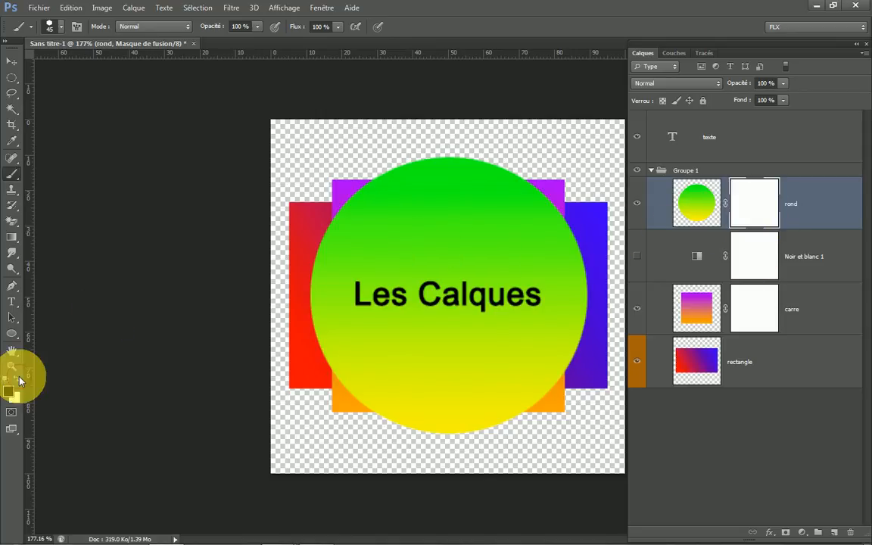
click(395, 224)
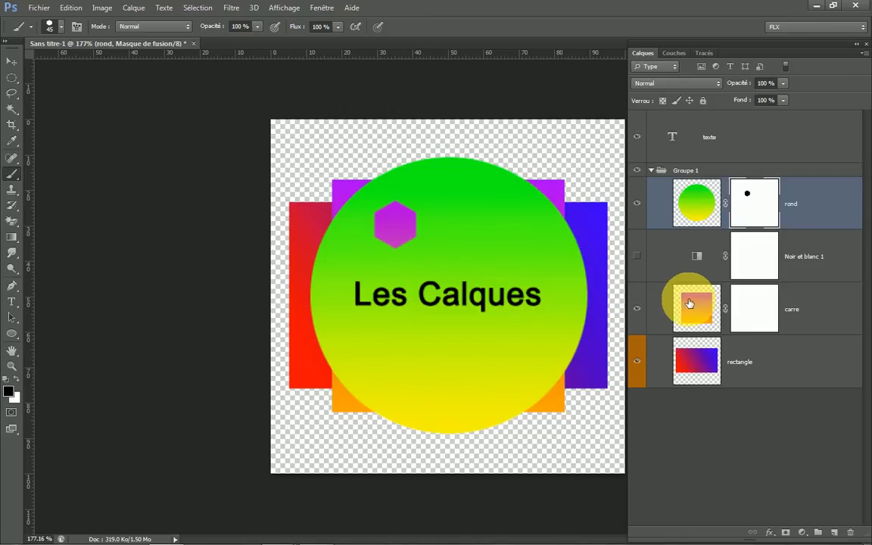
click(506, 333)
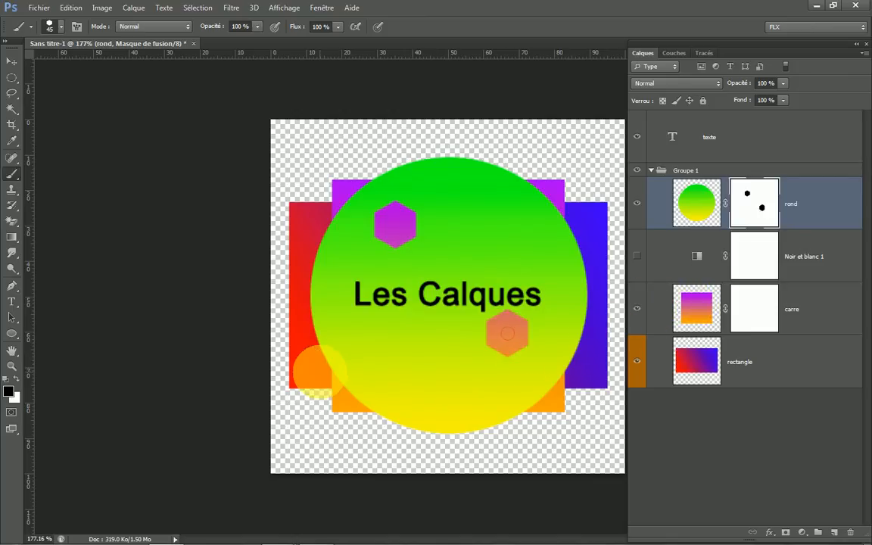
mouse_move(530, 238)
mouse_down()
mouse_move(447, 273)
mouse_move(403, 304)
mouse_up()
drag(460, 226, 436, 385)
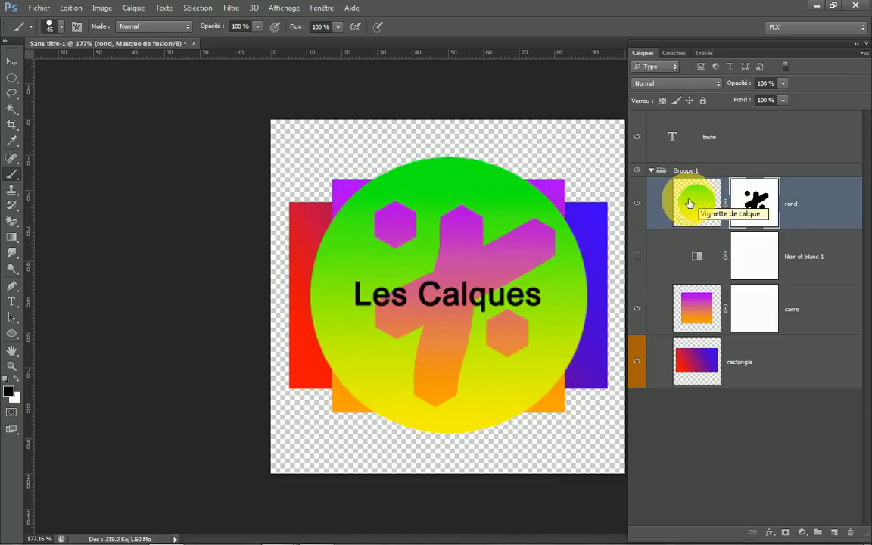
Step: Disable the rond layer's mask, and hide the rond layer with the carre layer's mask selected
right_click(754, 196)
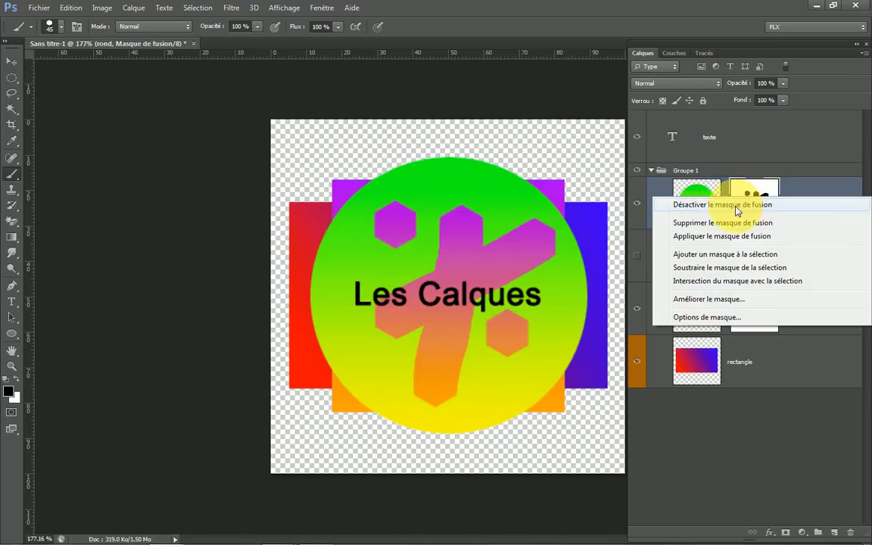
click(739, 205)
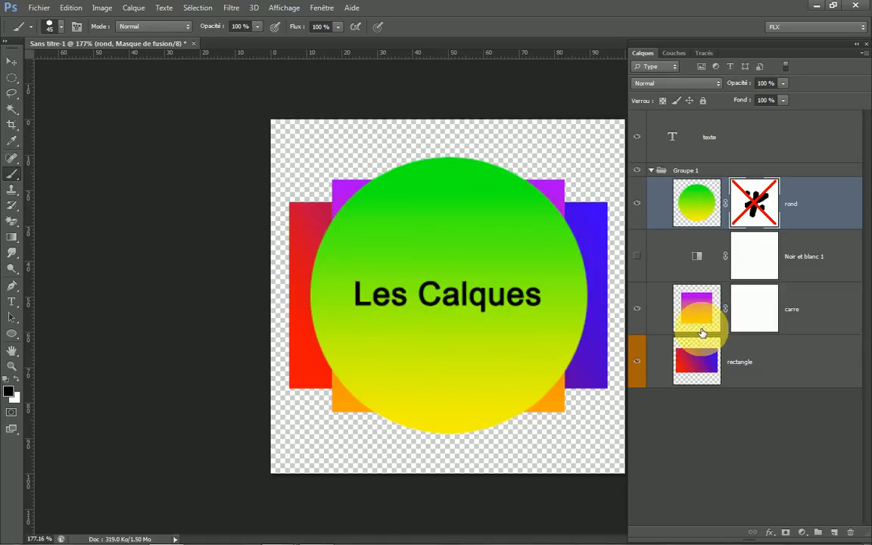
click(752, 306)
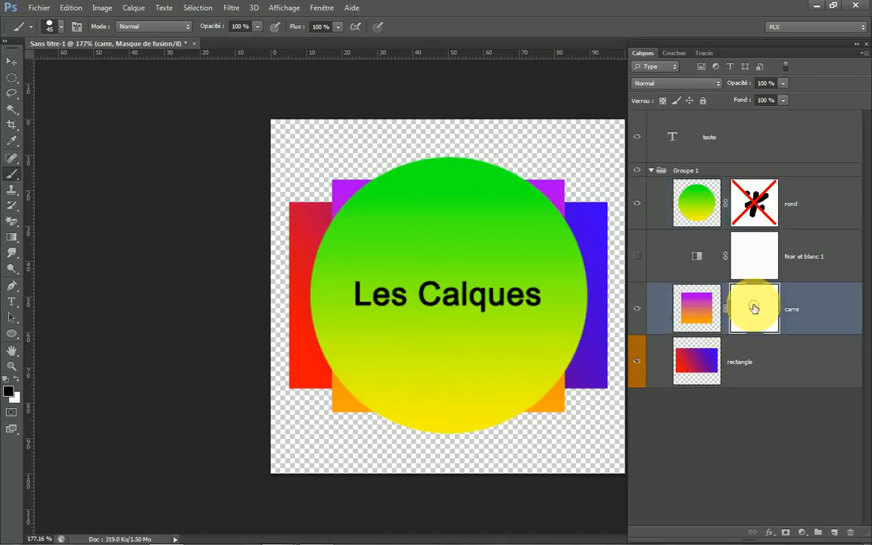
click(637, 204)
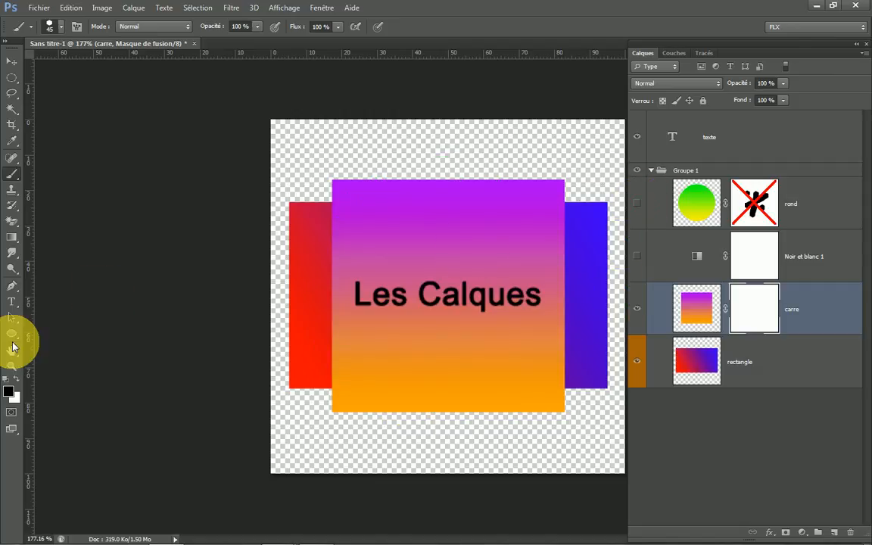
Step: Draw a diagonal black-to-white gradient on the carre layer's mask, from the square's upper-left corner to its lower-right corner
click(13, 238)
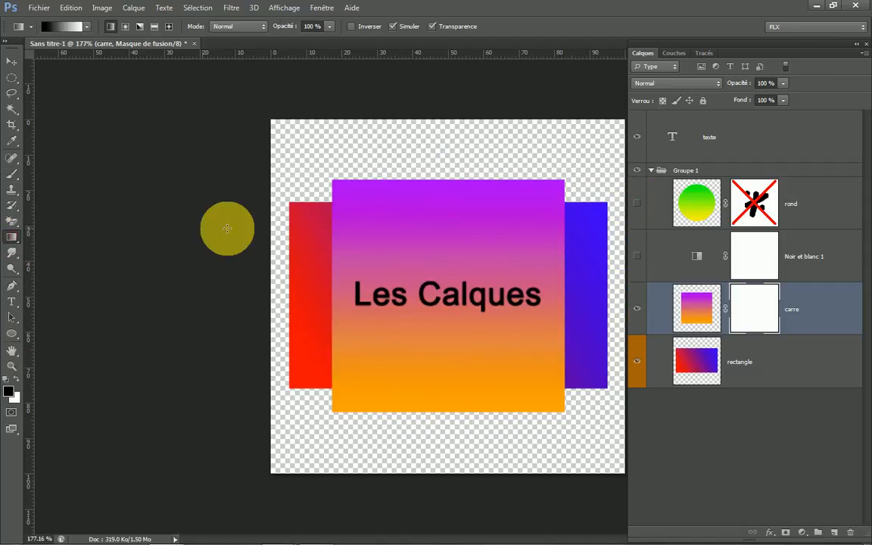
drag(337, 185, 548, 406)
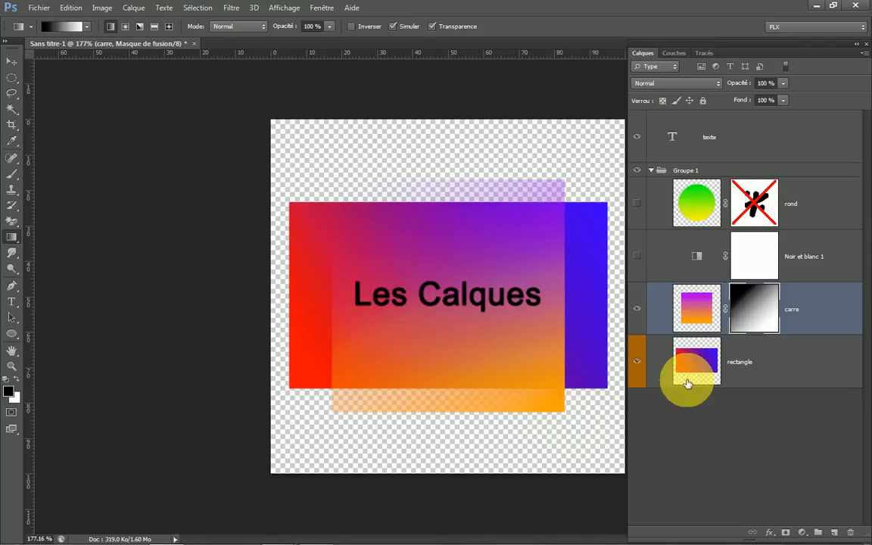
Step: View the carre mask on its own, redraw its diagonal gradient with a much shorter transition across the centre, and return to the normal layer view
alt+click(753, 309)
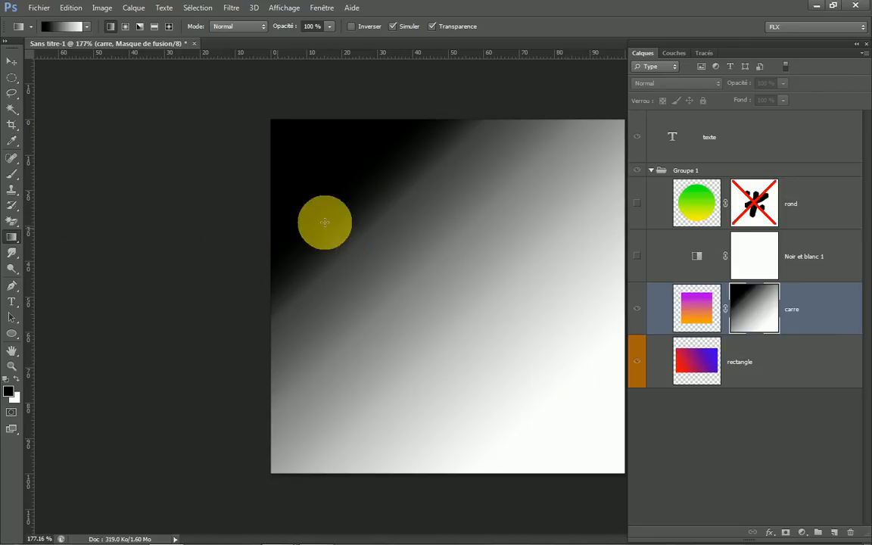
drag(382, 239, 492, 341)
drag(411, 261, 465, 319)
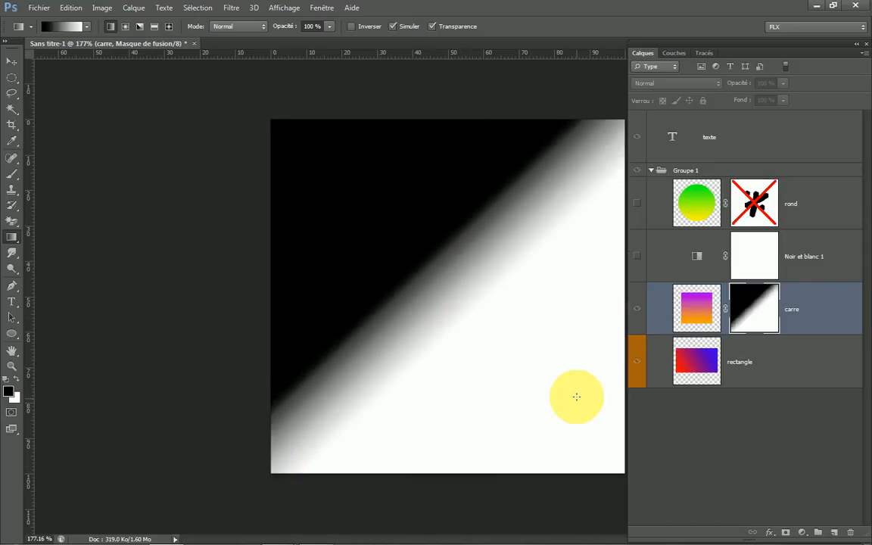
click(633, 310)
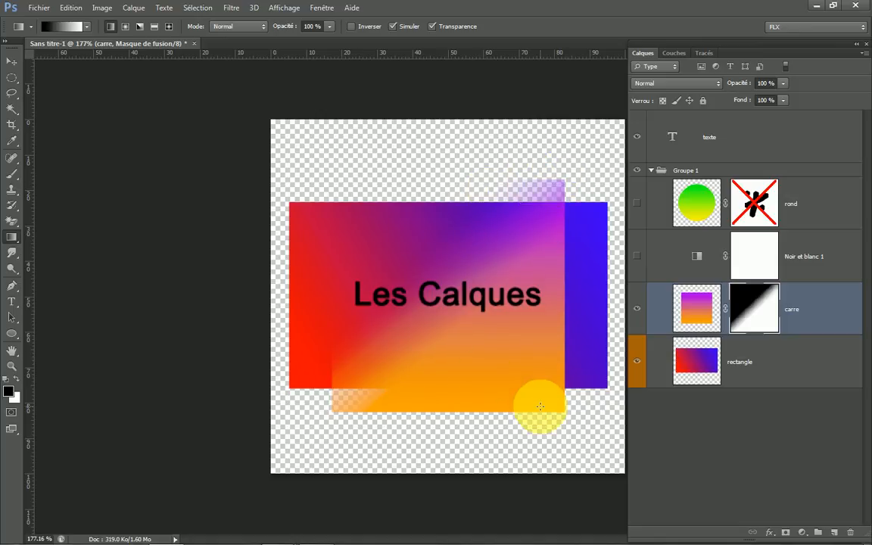
Step: Show the rond layer and re-enable its layer mask
click(637, 206)
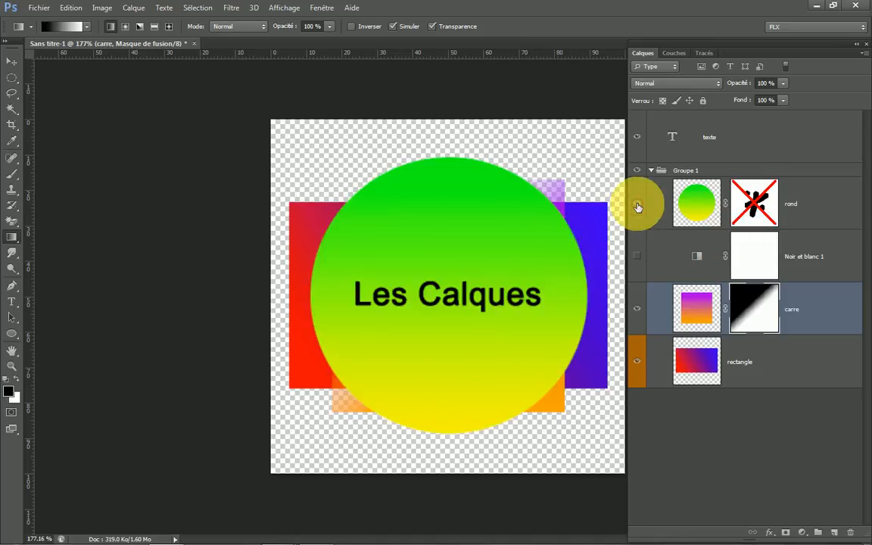
right_click(763, 205)
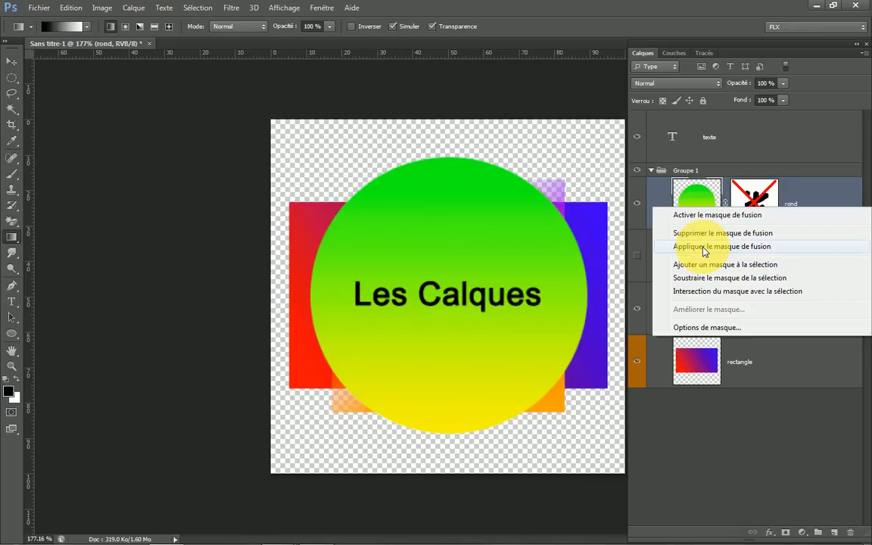
click(704, 216)
Step: Move the rond layer's circle together with its linked mask slightly down and to the right
click(696, 203)
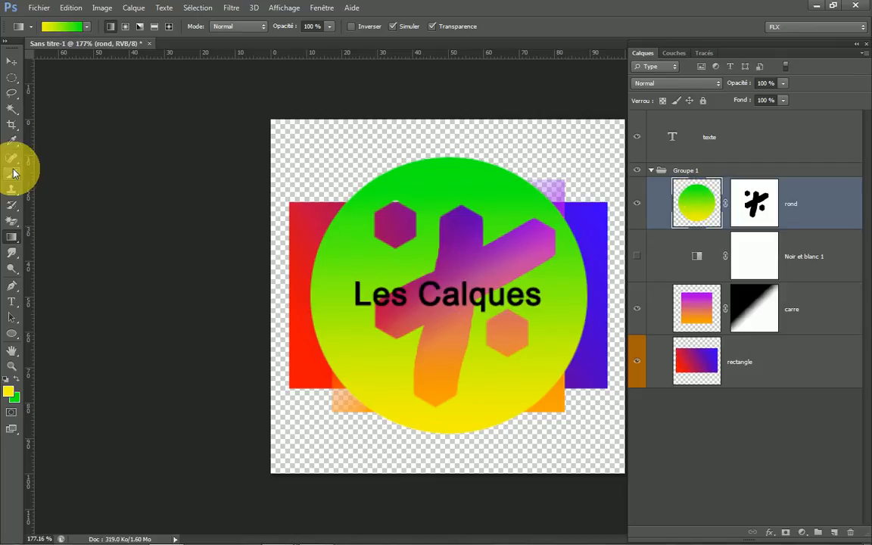
click(12, 60)
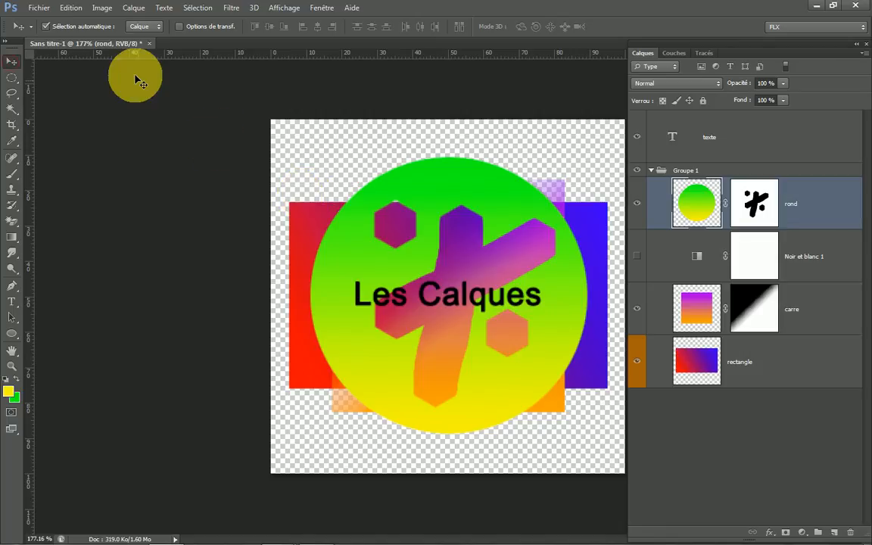
drag(399, 269, 365, 249)
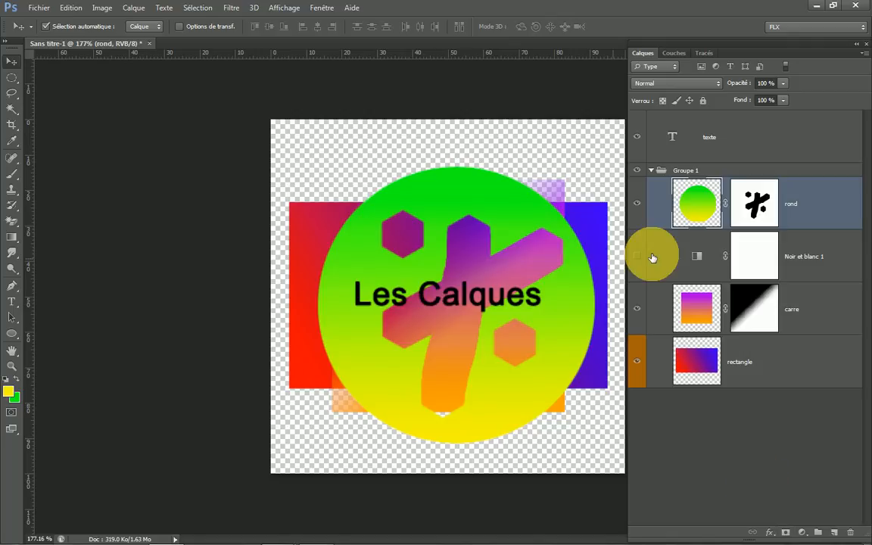
Step: Delete the layer masks of rond and carre along with the Noir et blanc 1 adjustment layer
right_click(756, 212)
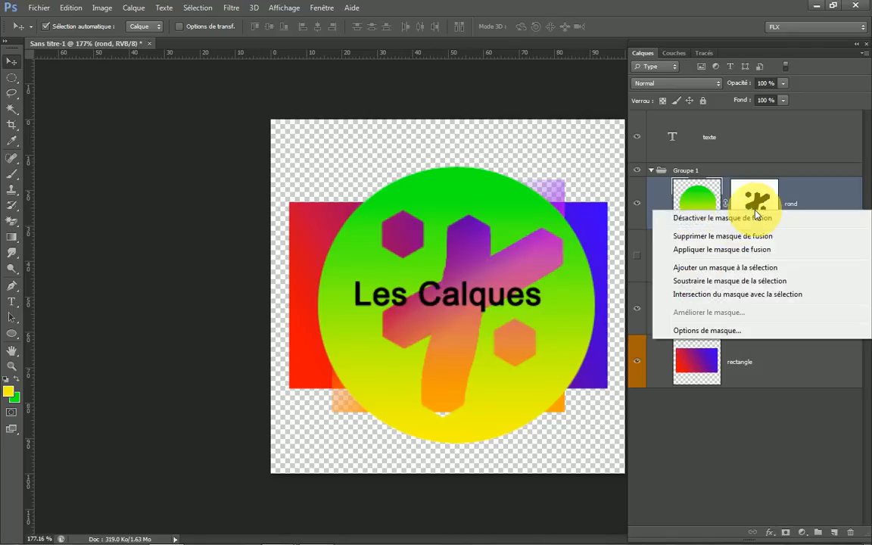
click(726, 235)
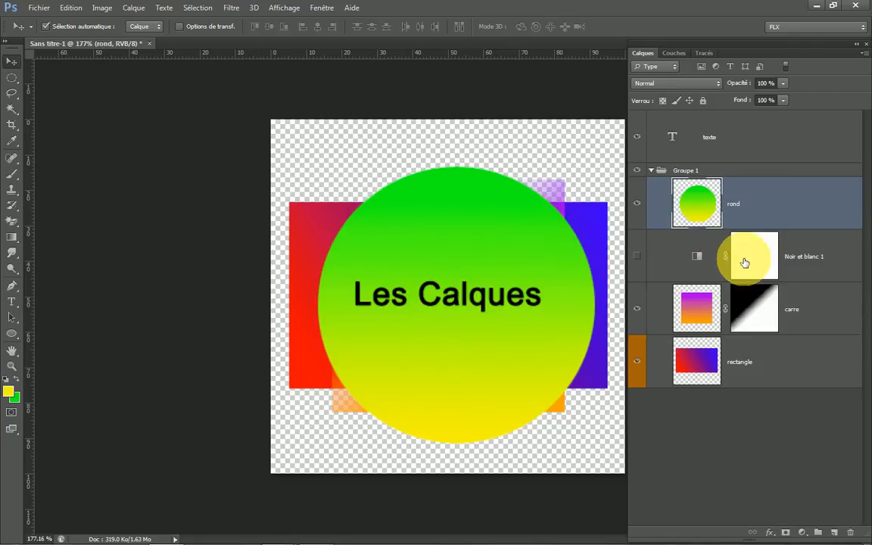
right_click(842, 253)
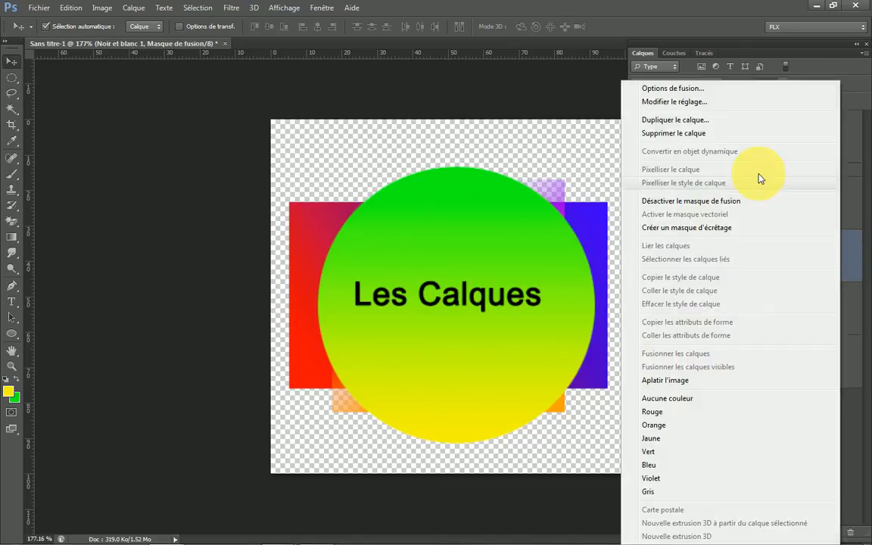
click(685, 133)
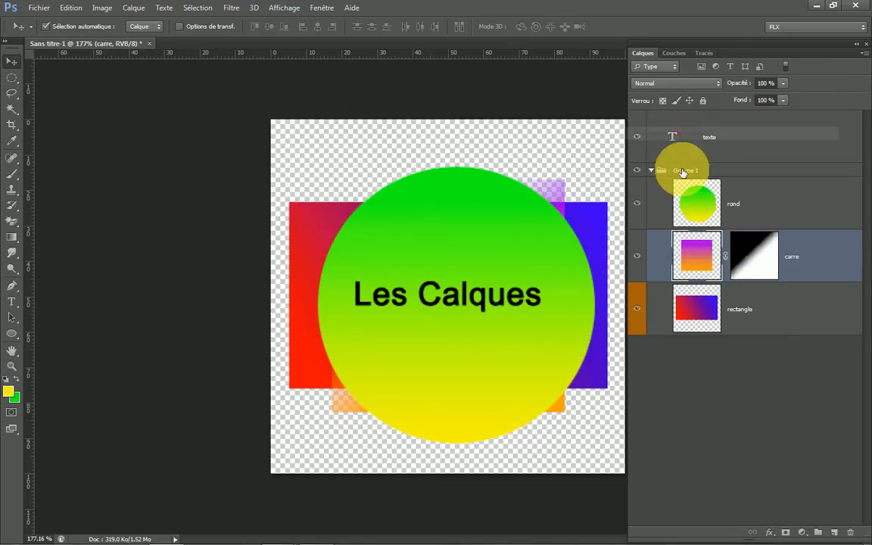
right_click(758, 262)
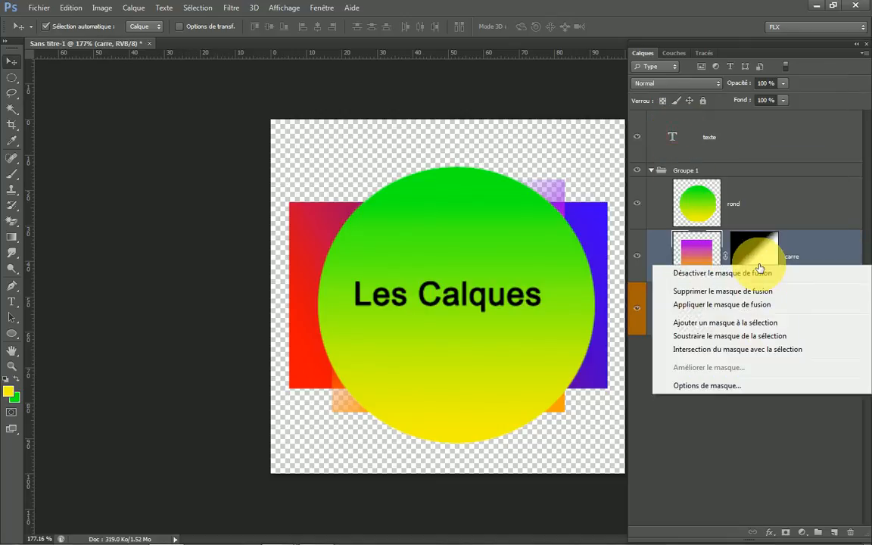
click(705, 294)
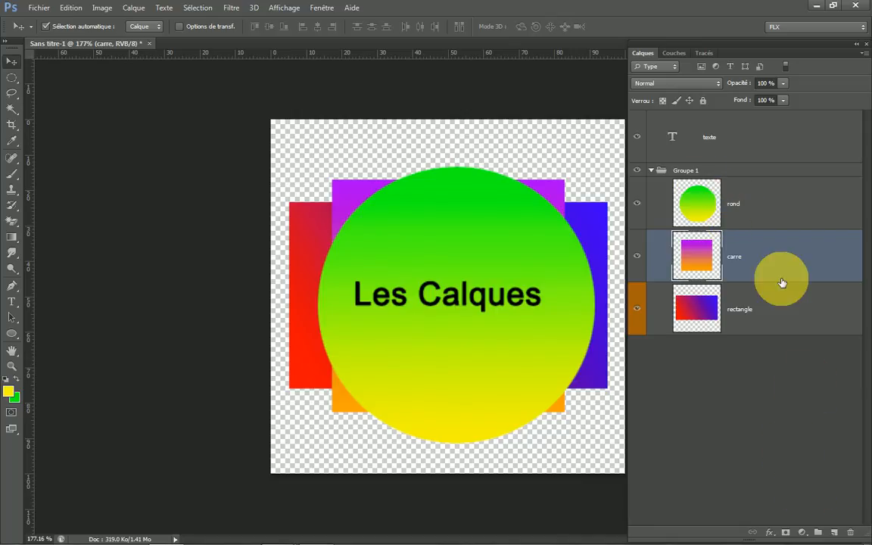
Step: Change the "Les Calques" text colour to near-white (fefefe) and finish editing the text
click(742, 138)
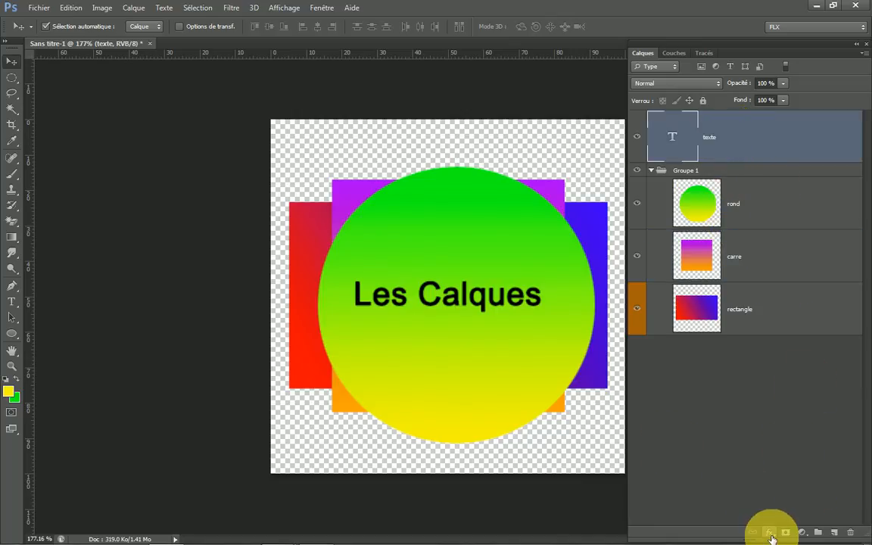
double_click(673, 140)
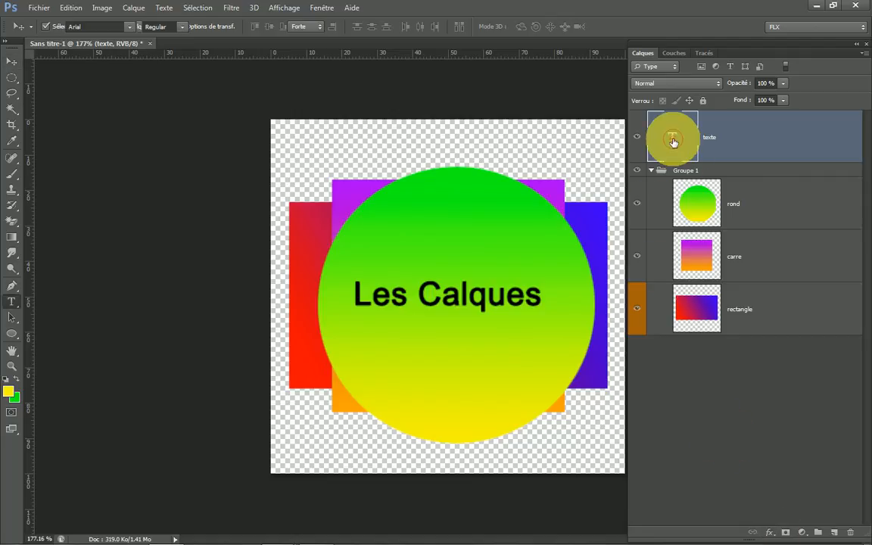
click(393, 28)
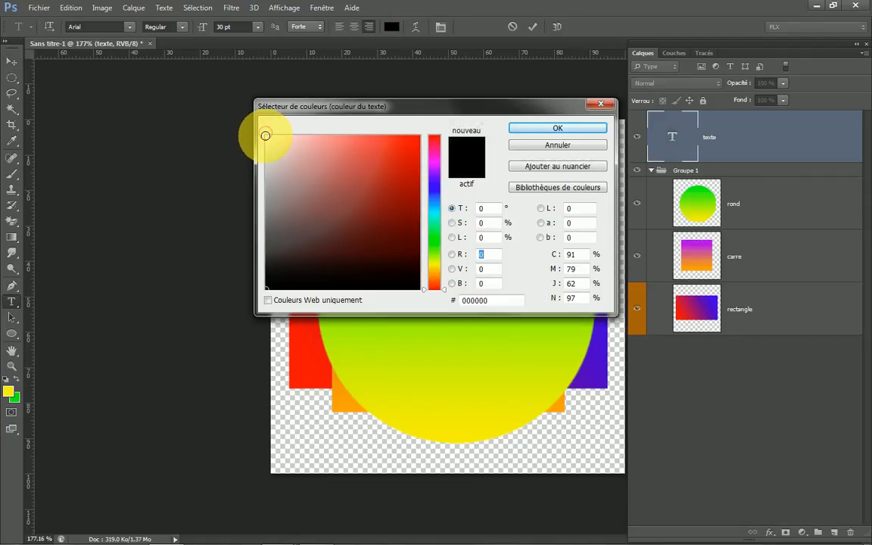
click(265, 135)
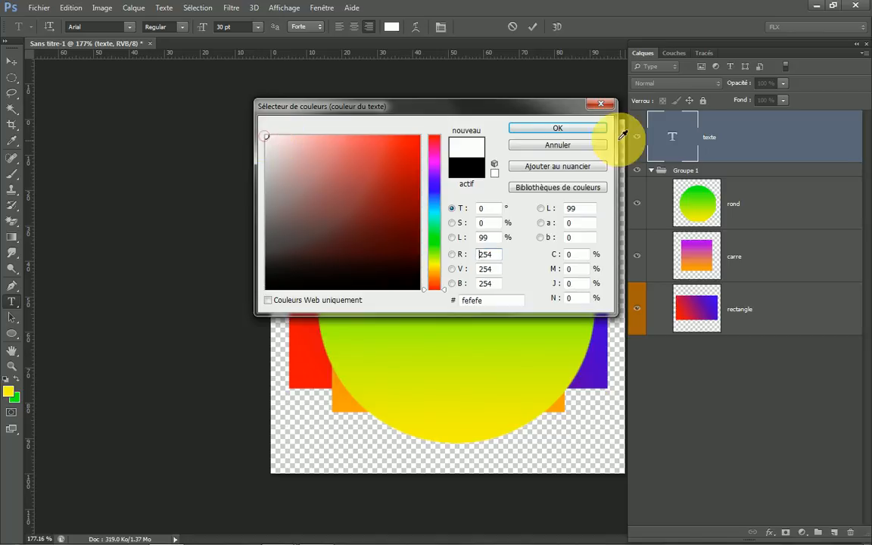
click(582, 128)
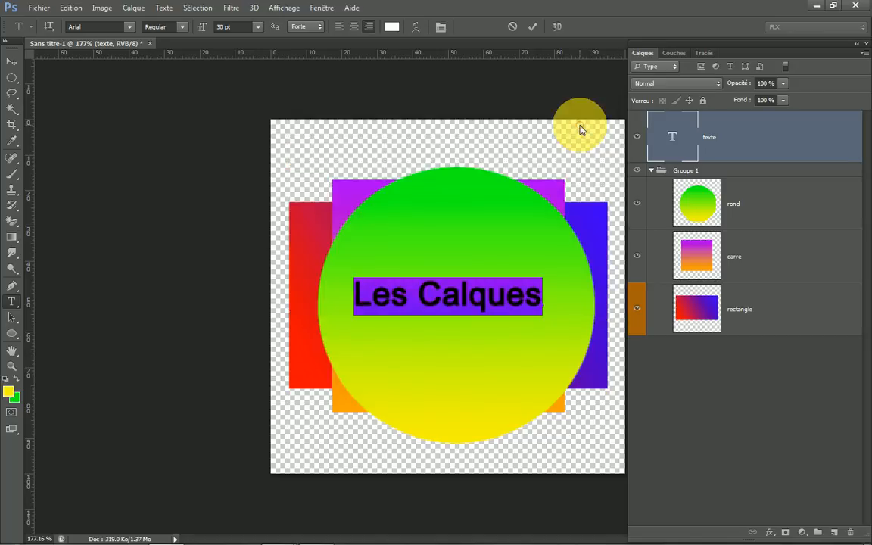
click(725, 406)
key(v)
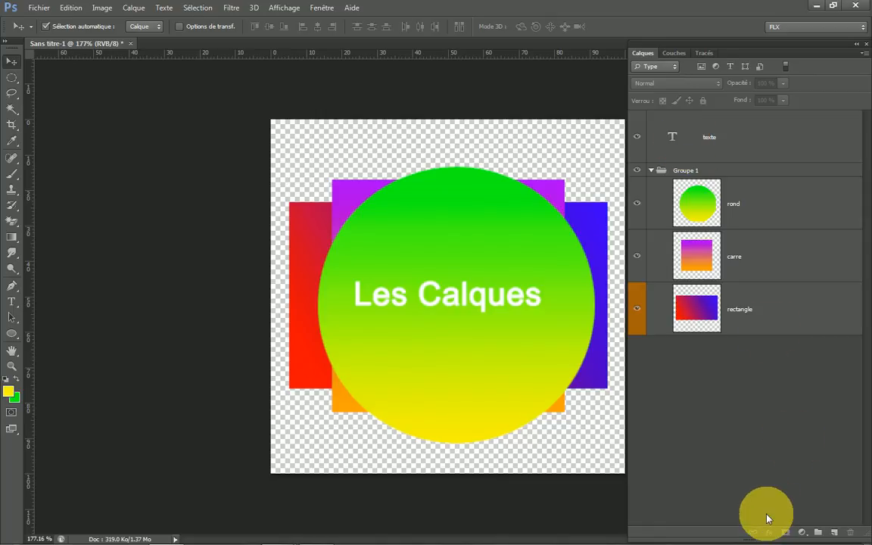
Step: Add a drop shadow (Ombre portée) to the texte layer with the default settings
click(755, 137)
click(767, 534)
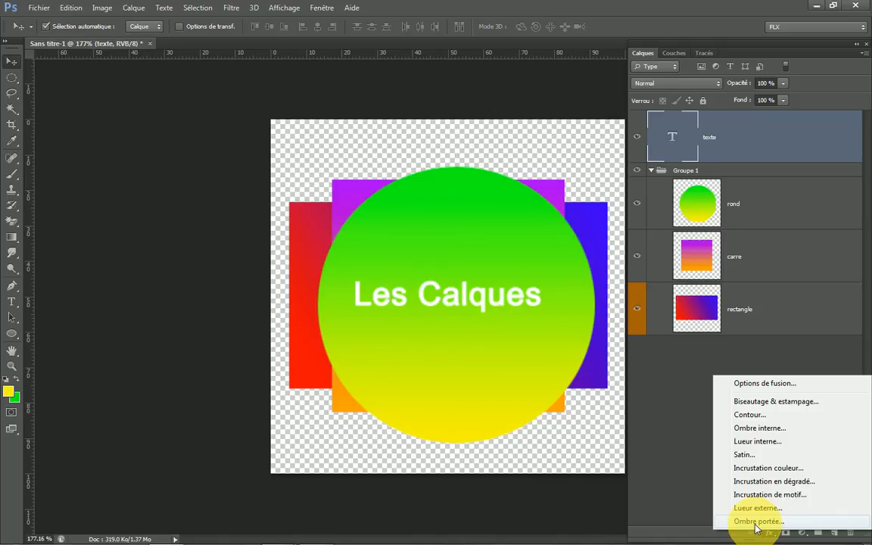
click(755, 522)
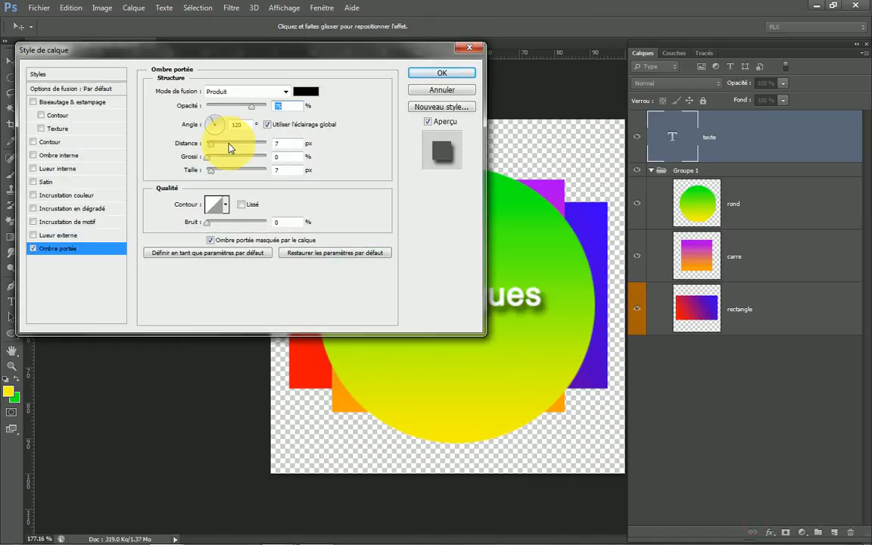
click(422, 76)
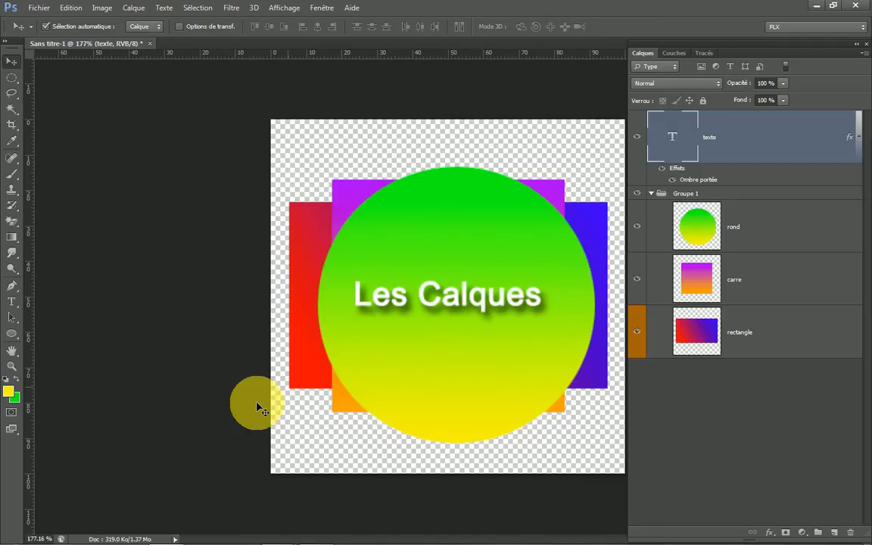
Step: Add an inner shadow (Ombre interne) to the texte layer with a distance of 1 px and a size of 2 px
click(770, 533)
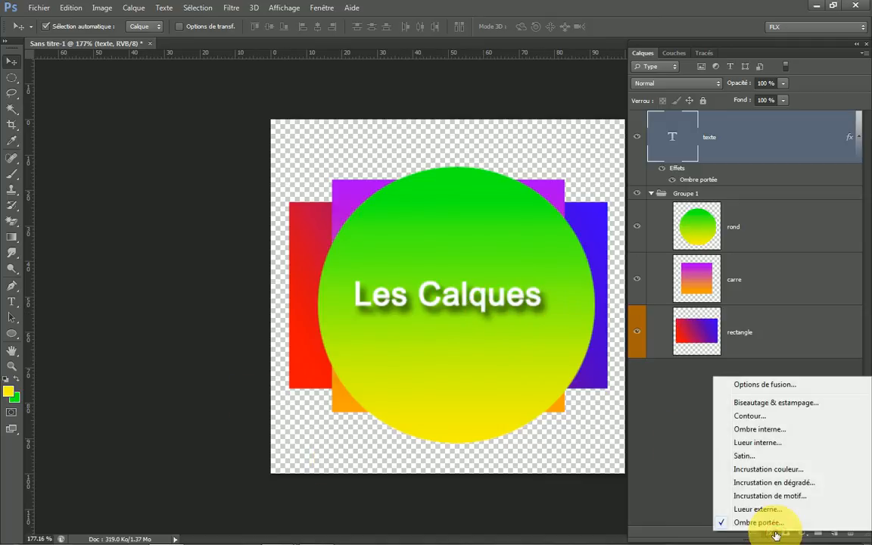
click(764, 431)
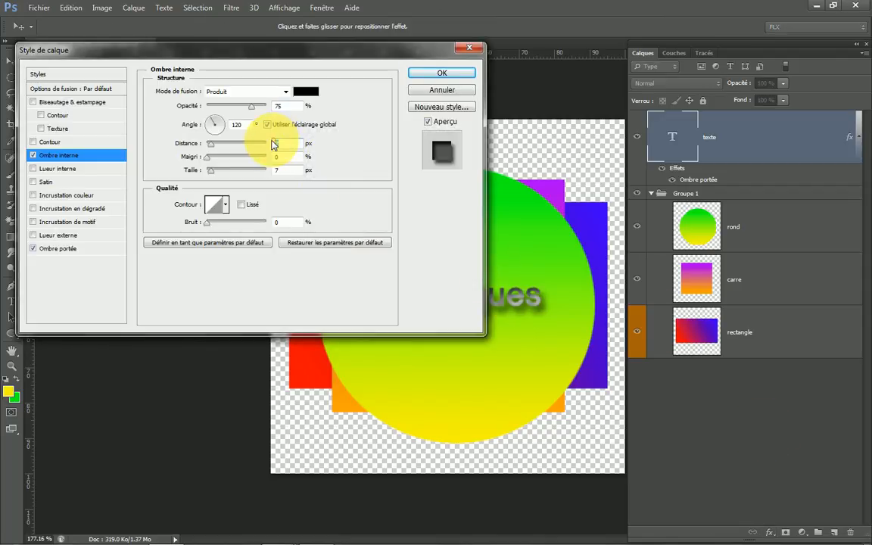
text(1)
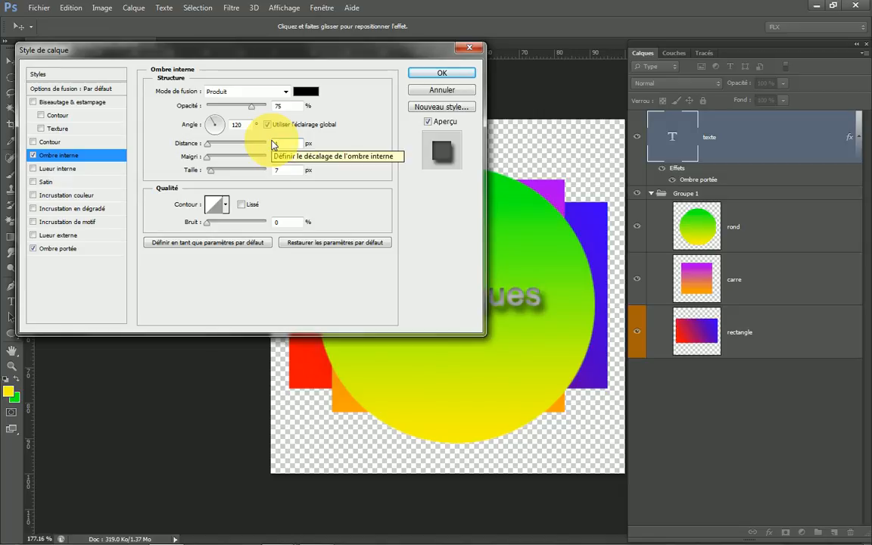
double_click(278, 170)
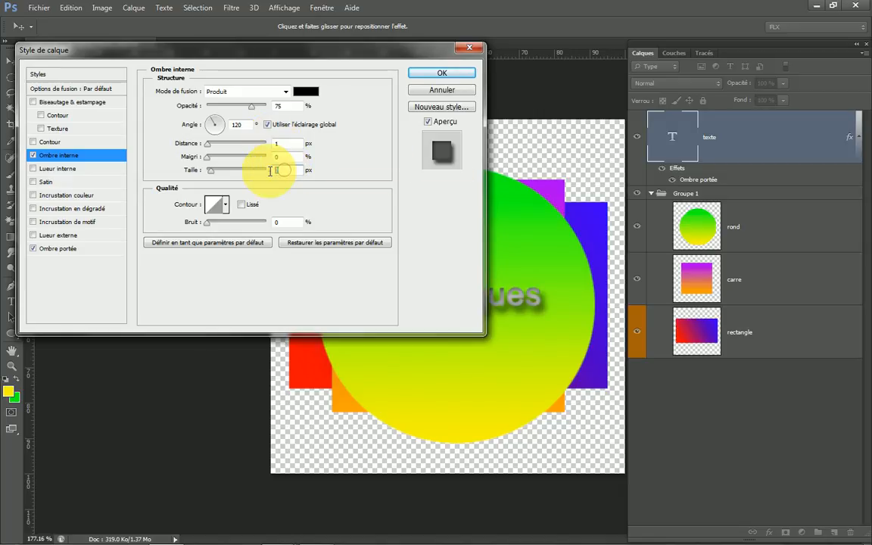
text(2)
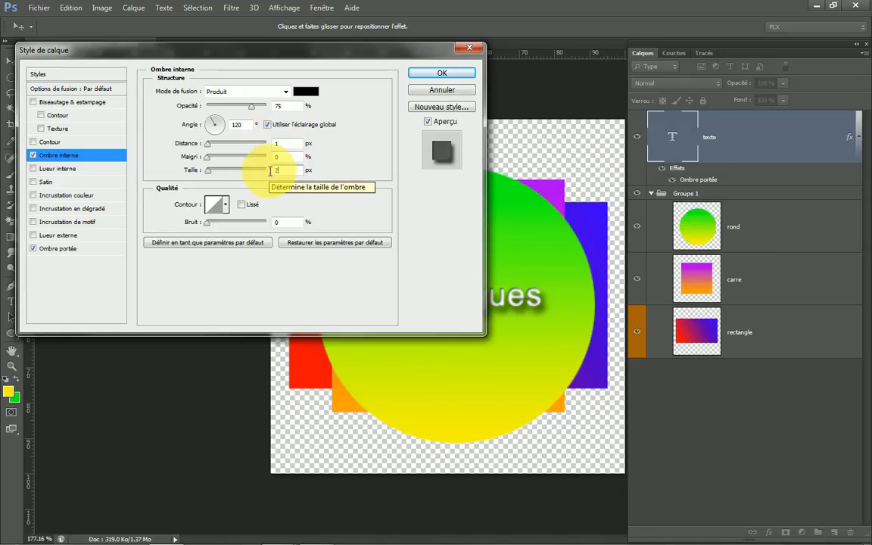
click(424, 75)
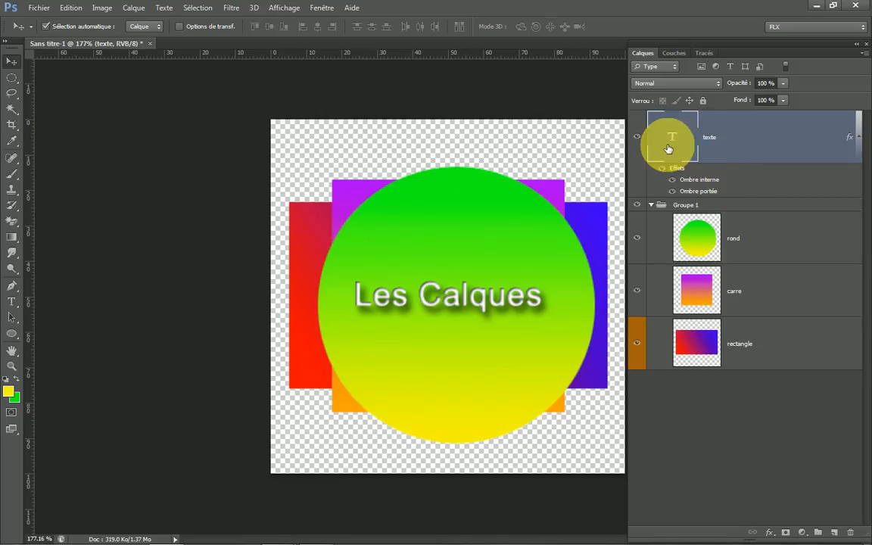
Step: Toggle the texte layer's effects off and on, first all together, and Ombre interne and Ombre portée individually
click(663, 169)
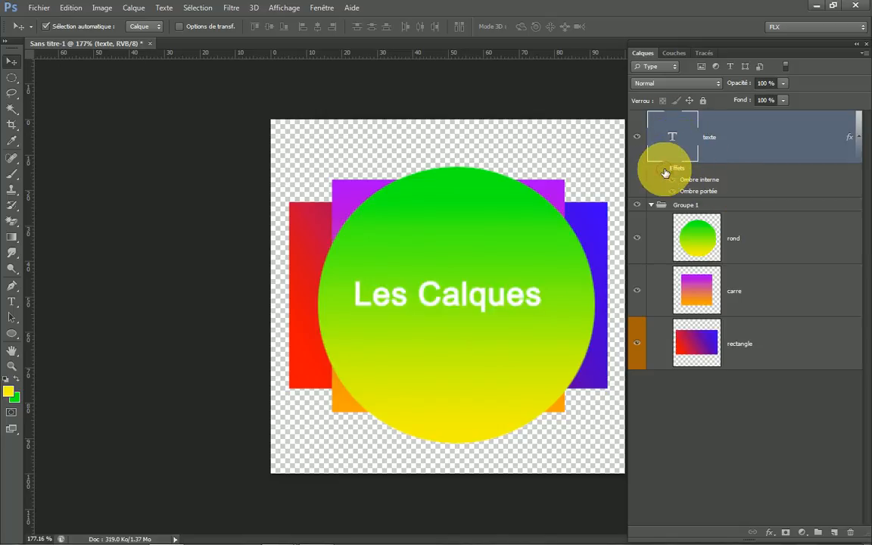
click(665, 169)
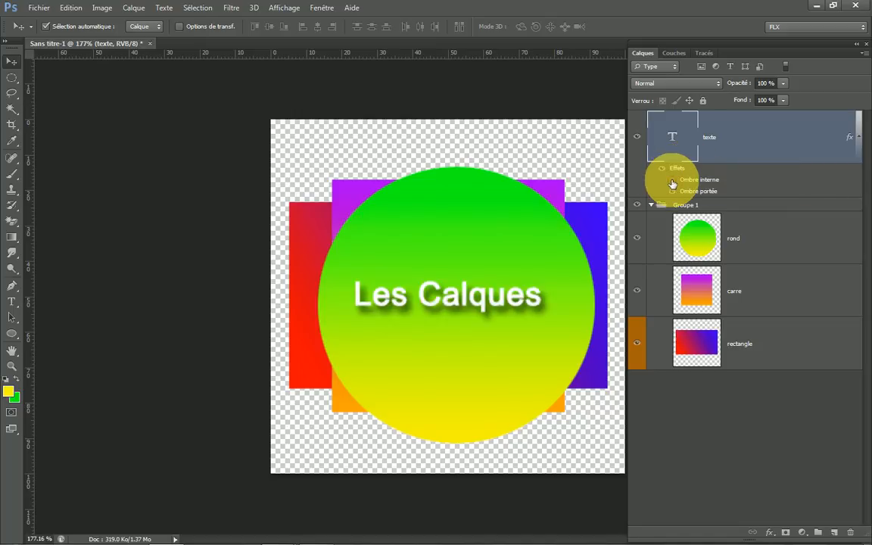
click(673, 182)
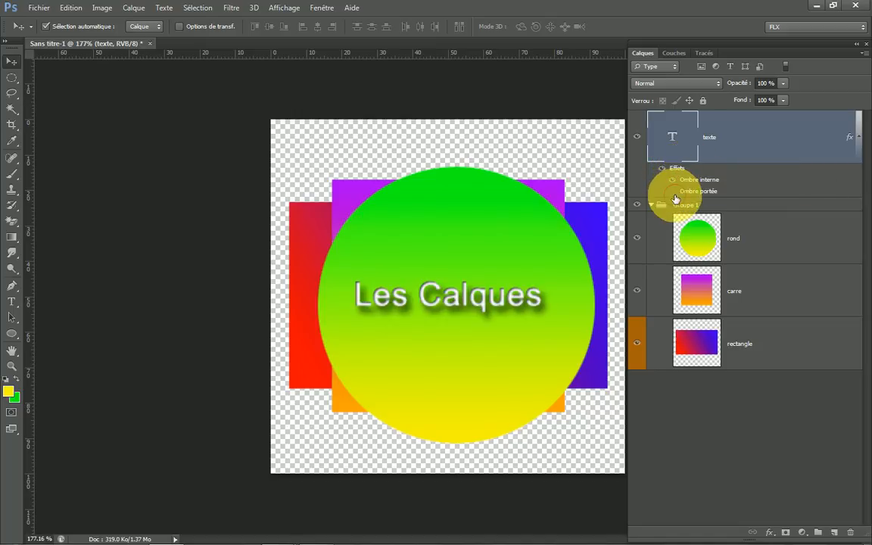
click(674, 191)
click(672, 191)
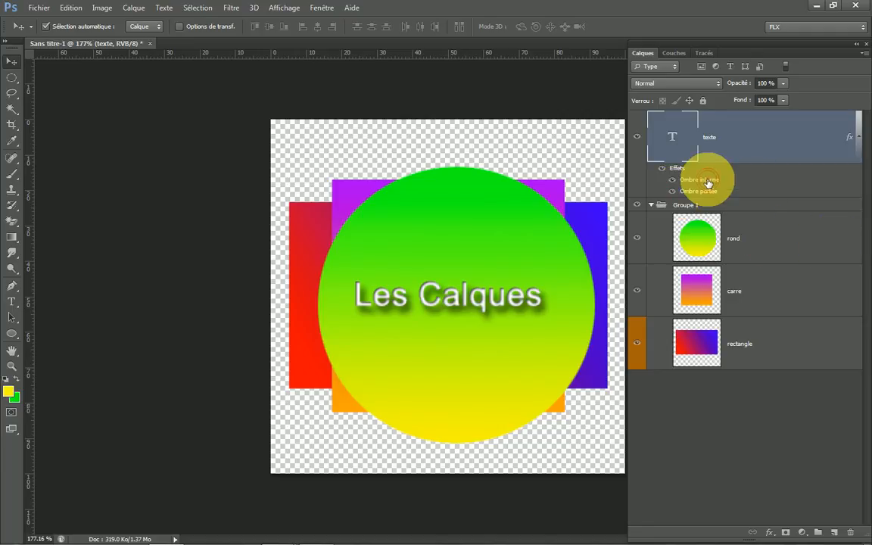
Step: Set the texte layer's inner shadow size to 1 px and deselect the layer
double_click(708, 181)
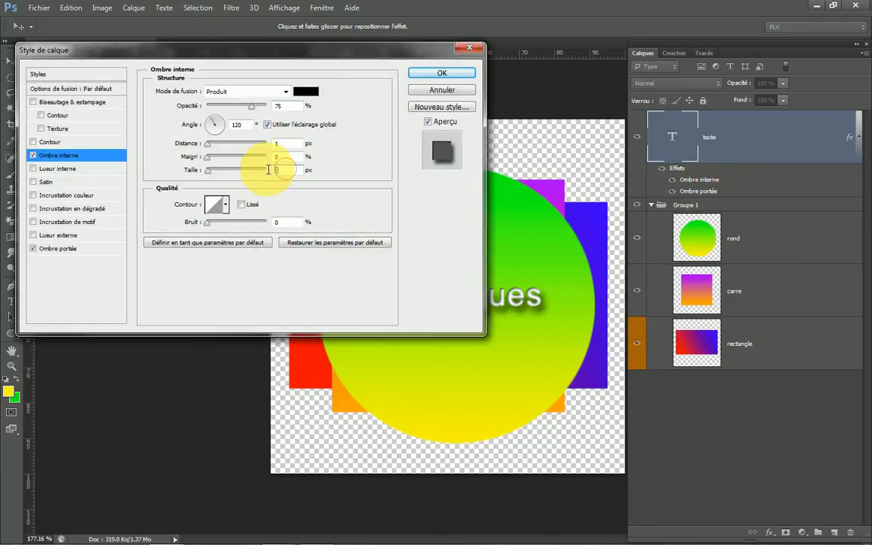
text(1)
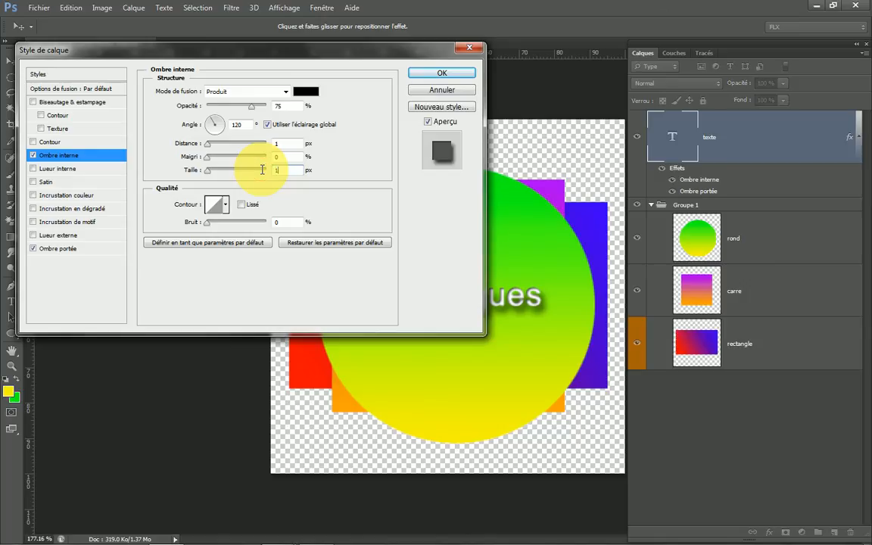
click(441, 74)
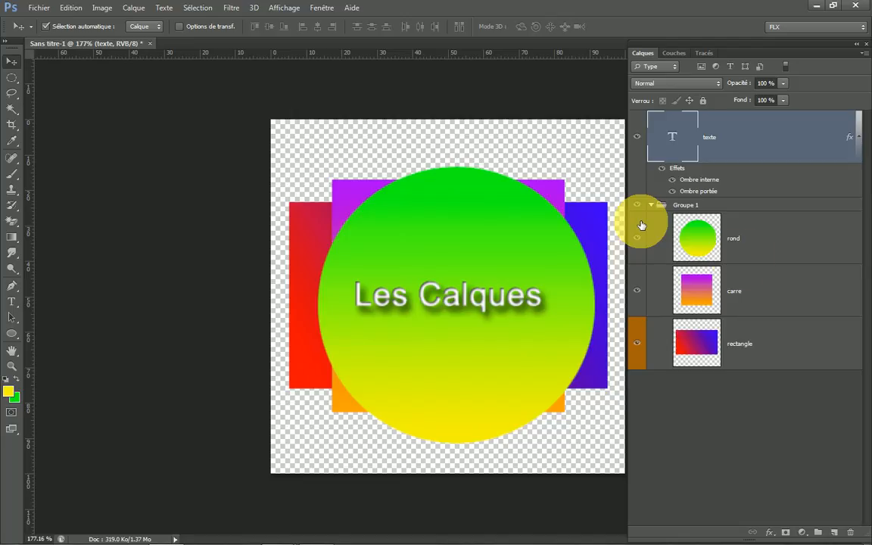
click(744, 462)
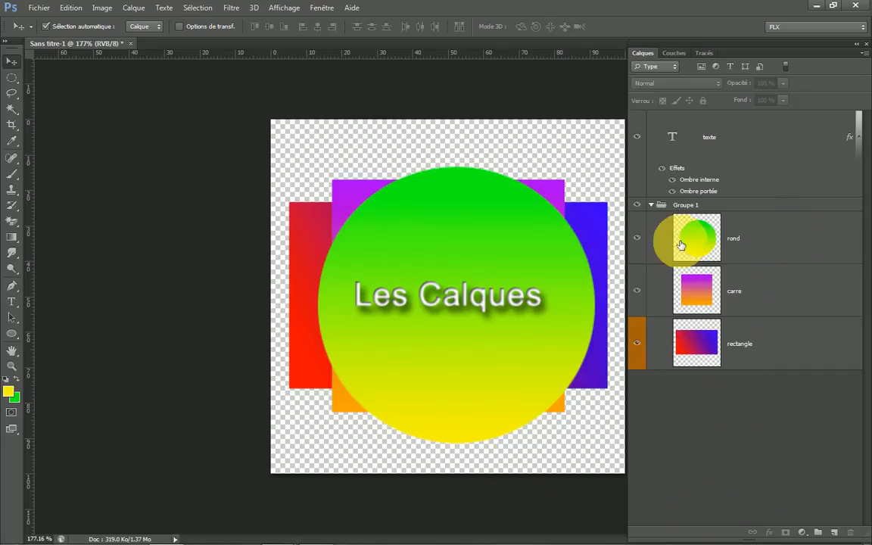
Step: Move the rond circle about 2.4 % up and to the left, and shift the carre square slightly upward
mouse_move(421, 247)
mouse_down()
mouse_move(394, 210)
mouse_move(366, 244)
mouse_move(441, 282)
mouse_move(413, 247)
mouse_up()
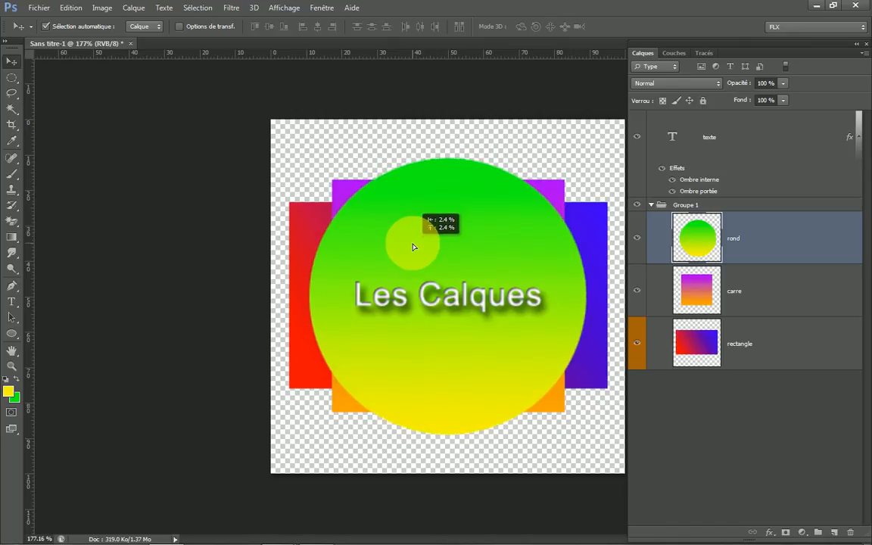
click(693, 291)
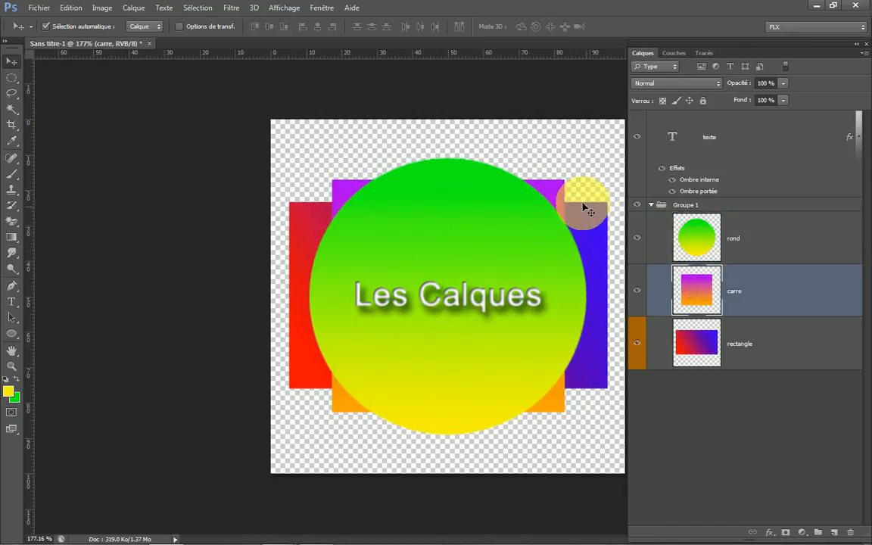
mouse_move(554, 192)
mouse_down()
mouse_move(477, 136)
mouse_move(565, 189)
mouse_move(554, 189)
mouse_up()
Step: Link the rond and carre layers and move the linked shapes slightly down together
click(776, 243)
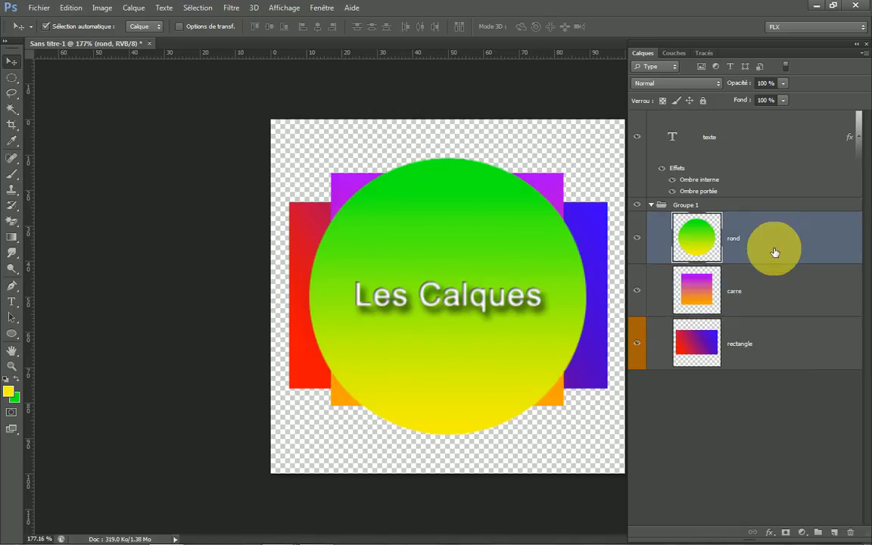
shift+click(779, 291)
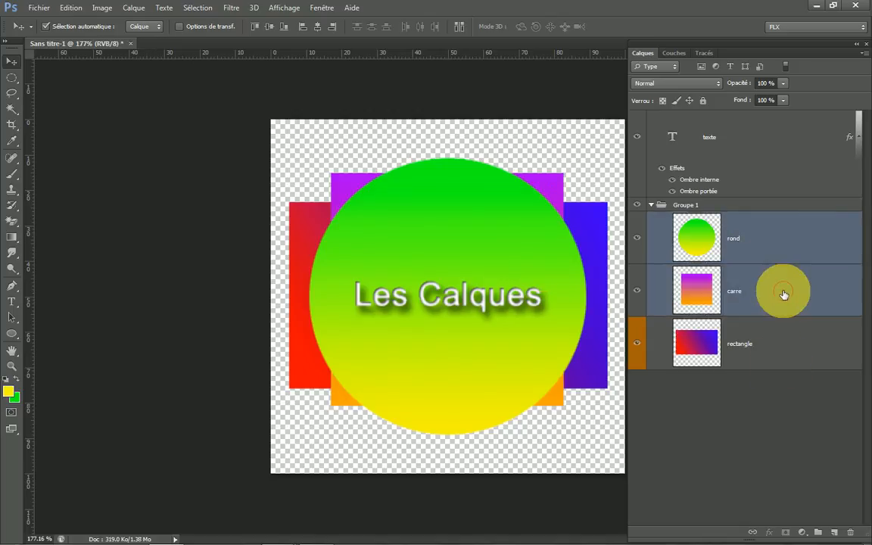
click(755, 536)
drag(531, 212, 514, 257)
Step: Clear the joint selection of the linked layers and make rond the only selected layer
click(798, 349)
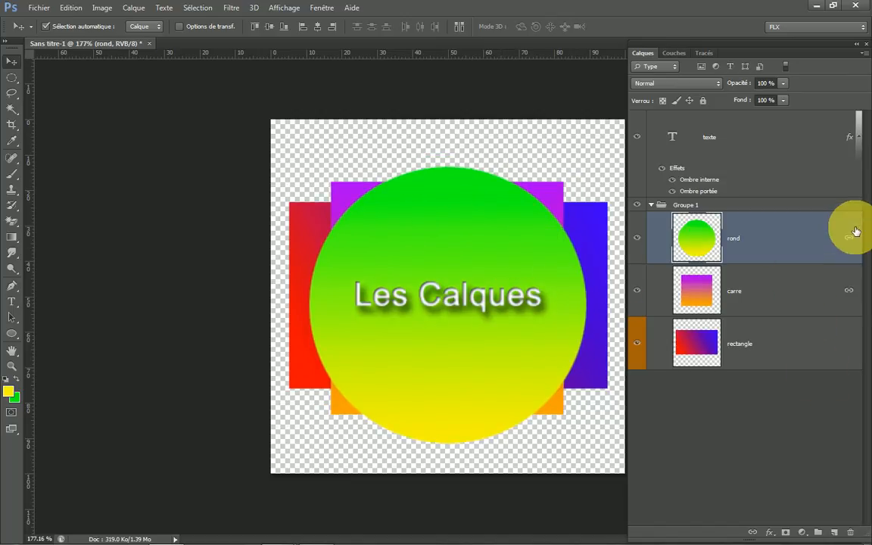
ctrl+click(802, 296)
click(849, 241)
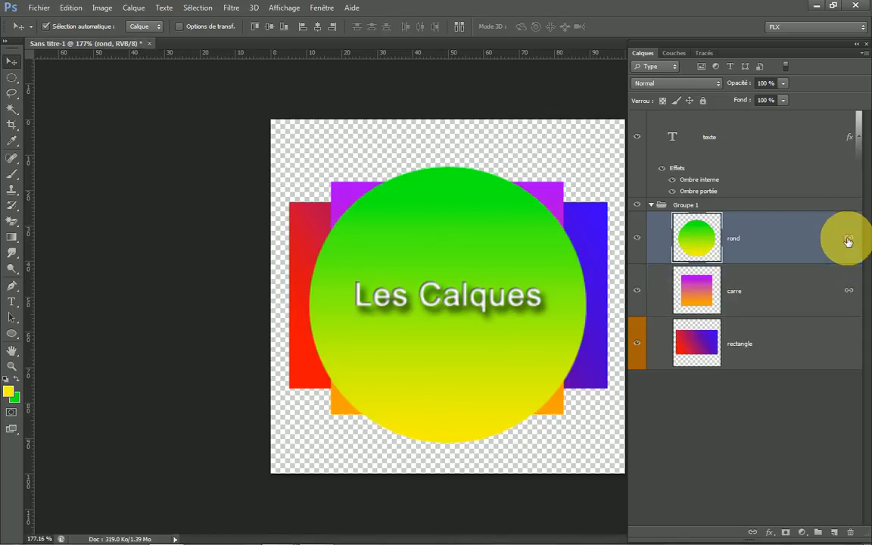
Step: Unlink the rond and carre layers and shift both shapes slightly downward together
ctrl+click(799, 297)
click(752, 533)
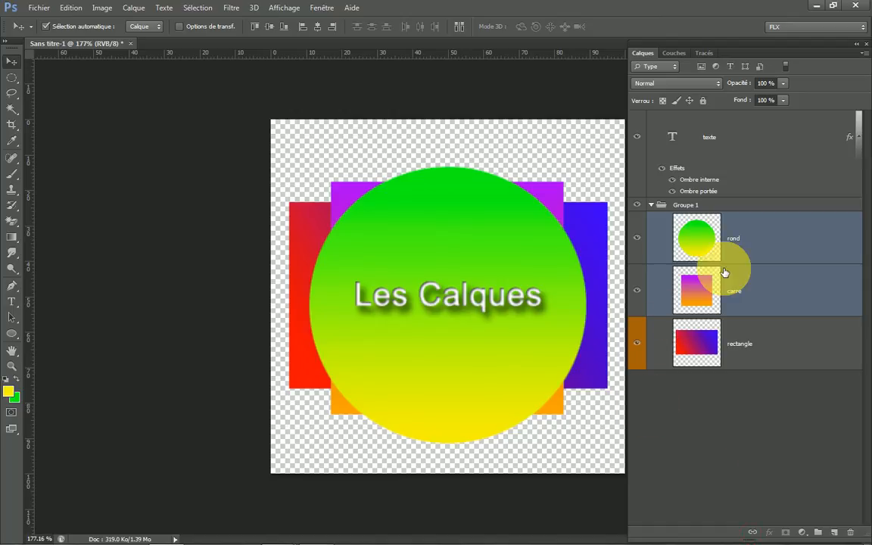
drag(436, 238, 437, 244)
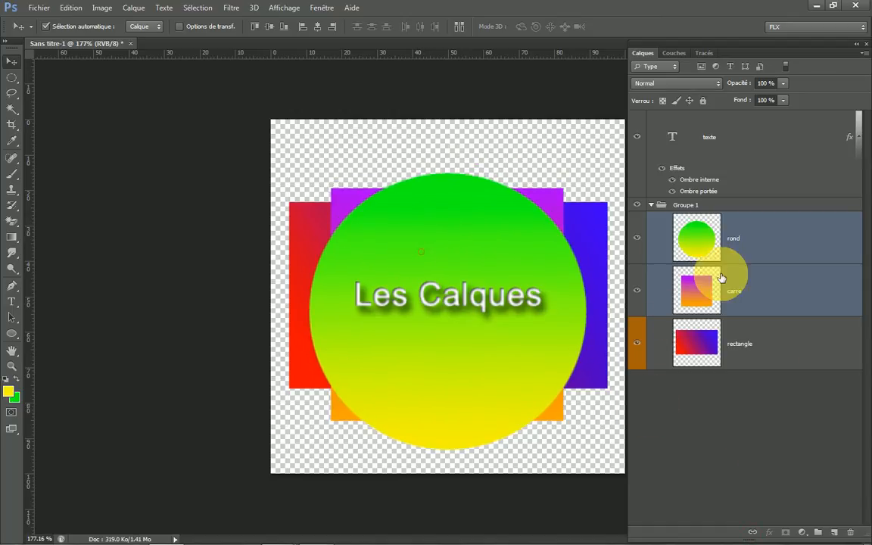
Step: Clear the joint selection and move the rond circle and the carre square slightly upward, each on its own
click(819, 344)
drag(510, 278, 462, 246)
drag(335, 199, 333, 189)
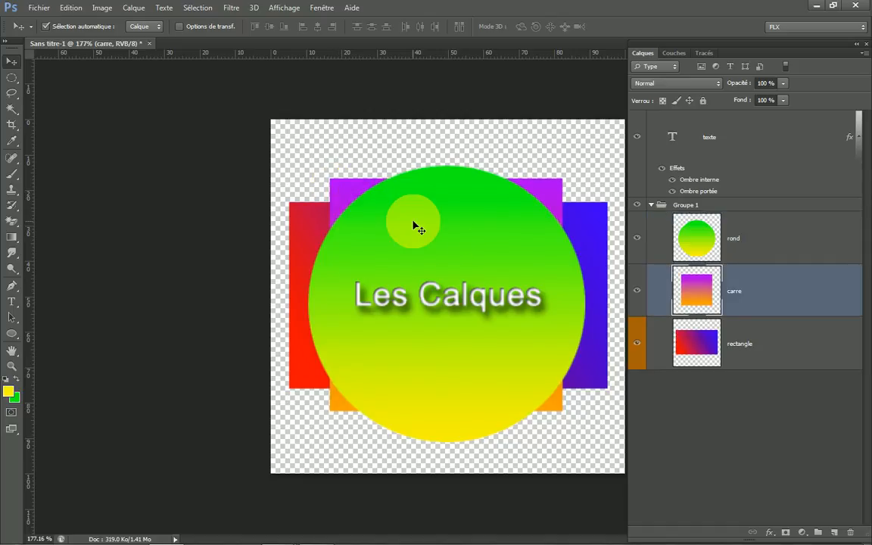
Step: Add a Noir et blanc adjustment layer directly above the carre layer and keep its properties clear of the artwork
click(796, 248)
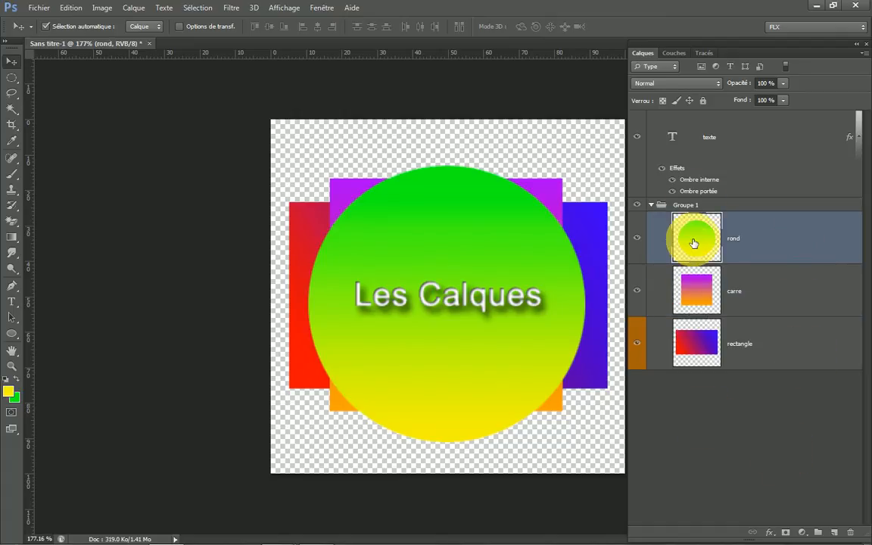
click(699, 287)
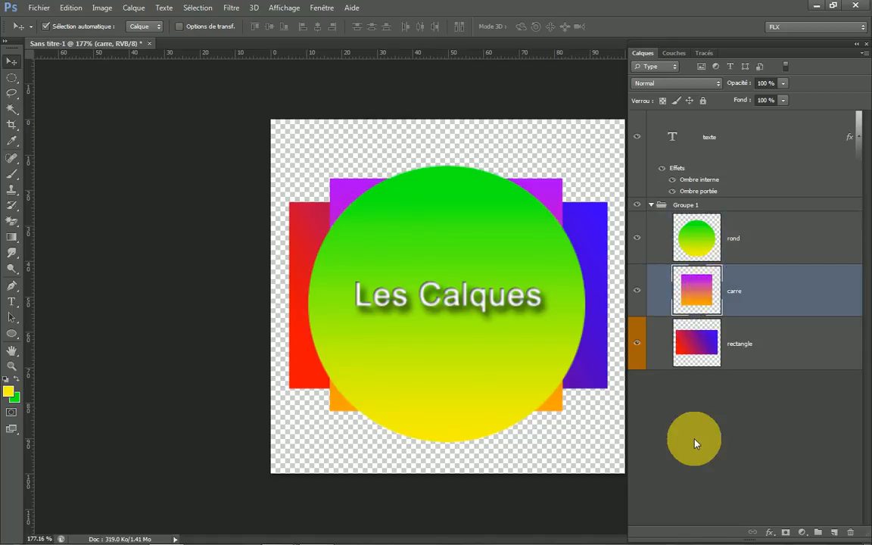
click(802, 533)
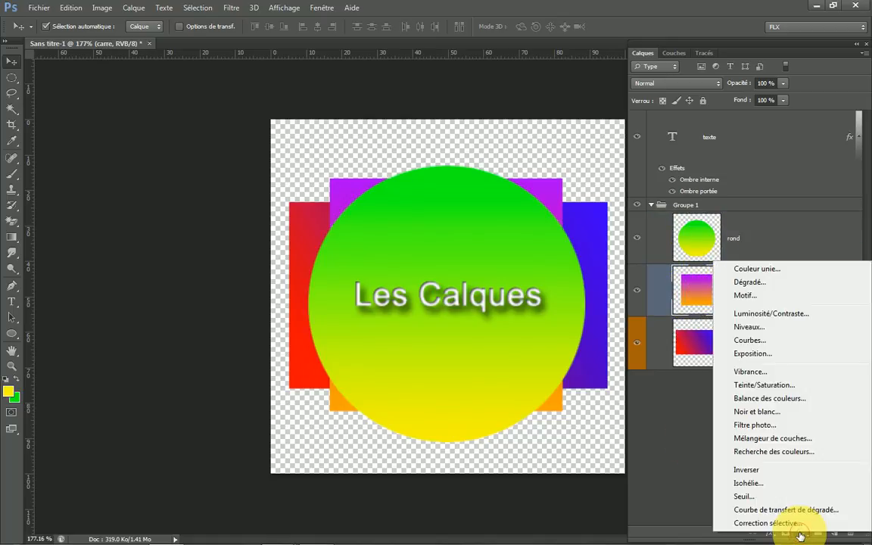
click(755, 419)
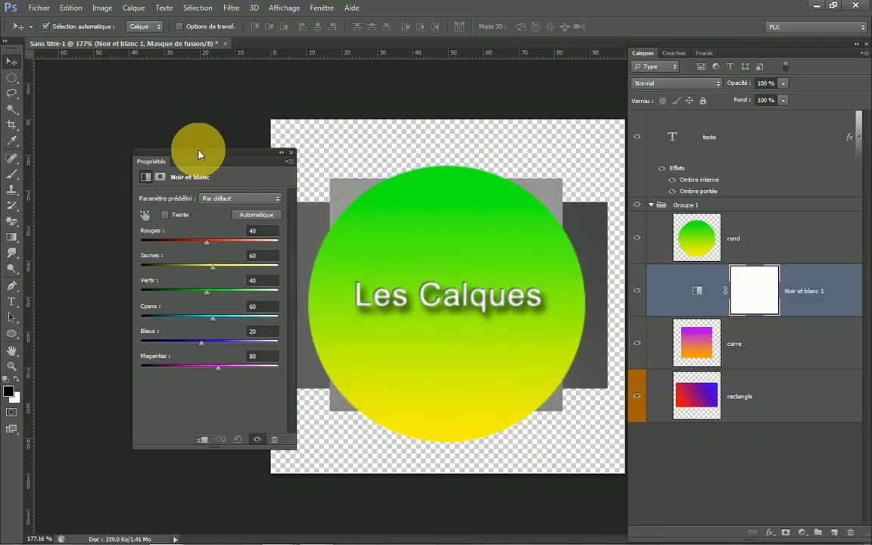
drag(202, 155, 143, 122)
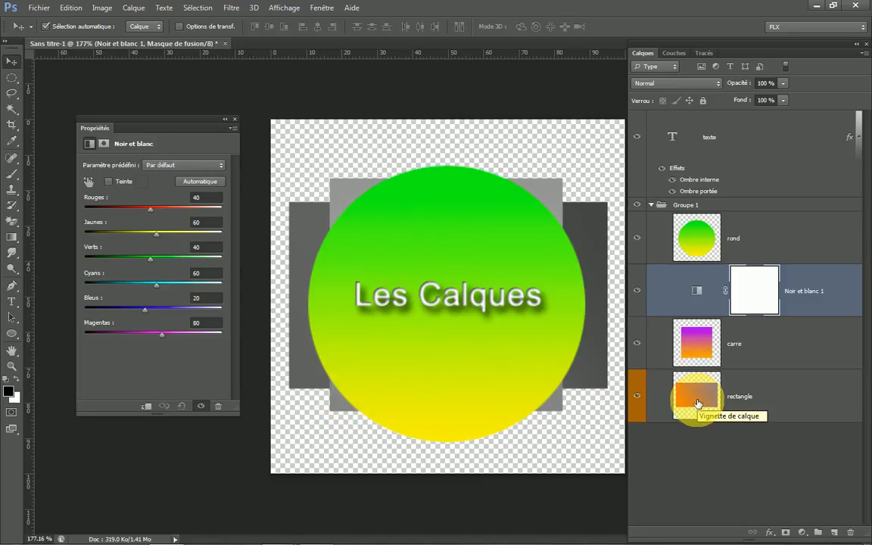
Step: Hide the rond layer, and move the Noir et blanc adjustment below rectangle and back above carre
click(636, 238)
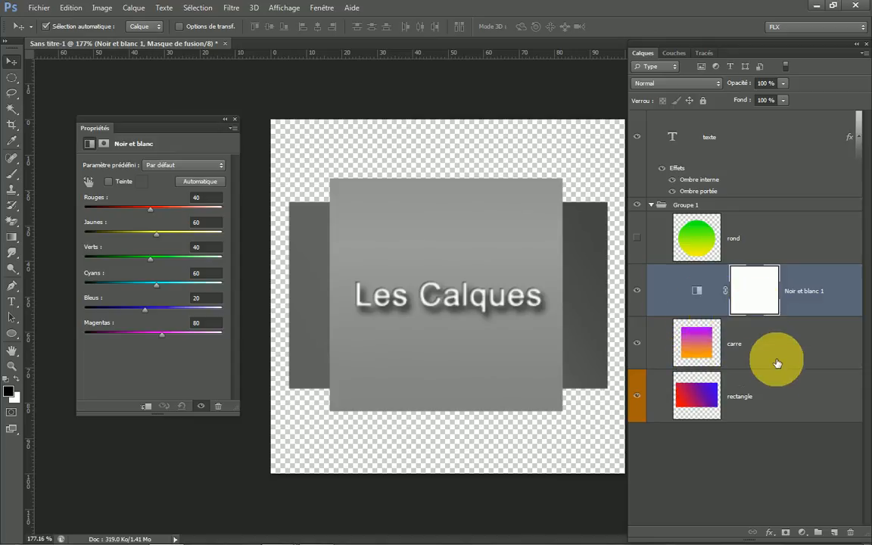
drag(715, 308, 712, 458)
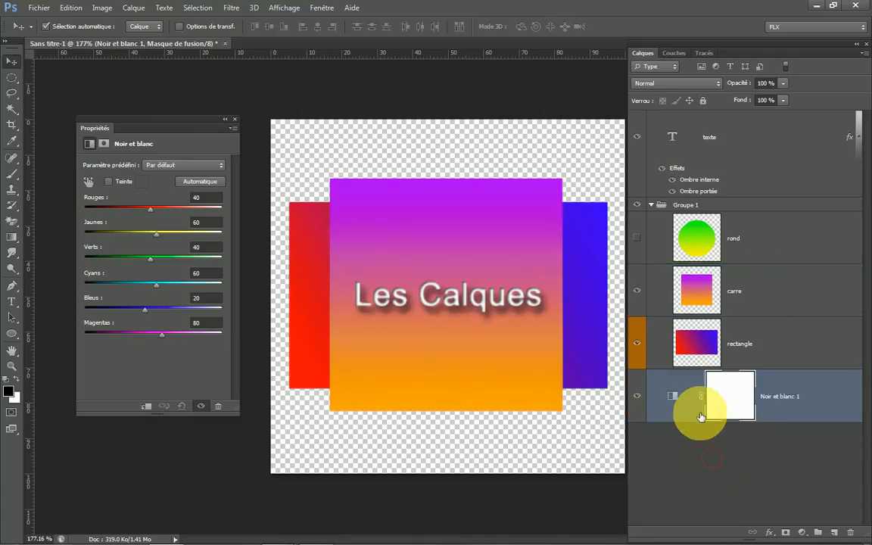
drag(687, 416, 644, 316)
drag(696, 347, 678, 296)
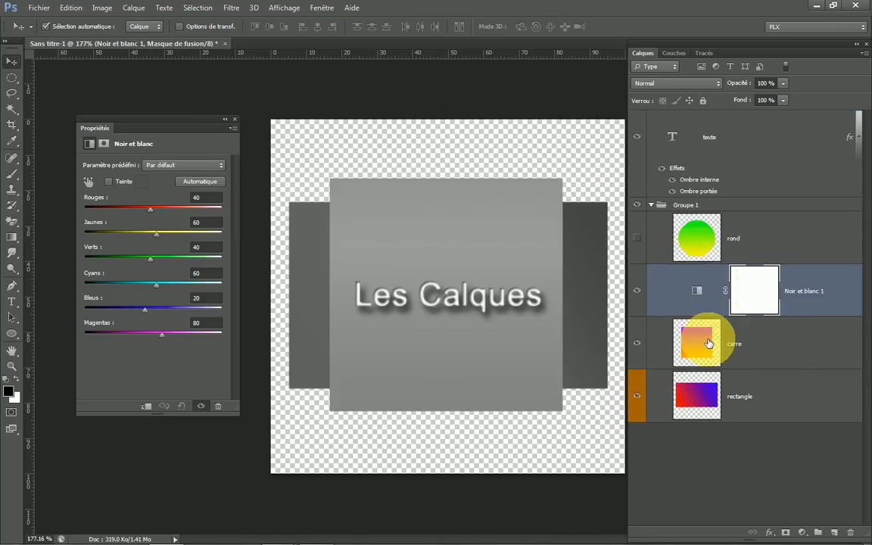
Step: Clip the Noir et blanc adjustment to the carre layer and release the clipping mask, twice
right_click(837, 284)
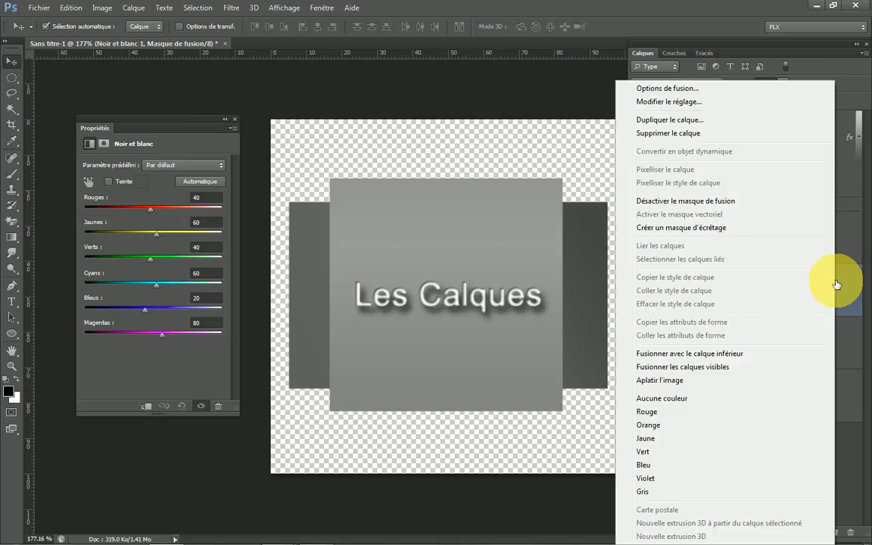
click(709, 229)
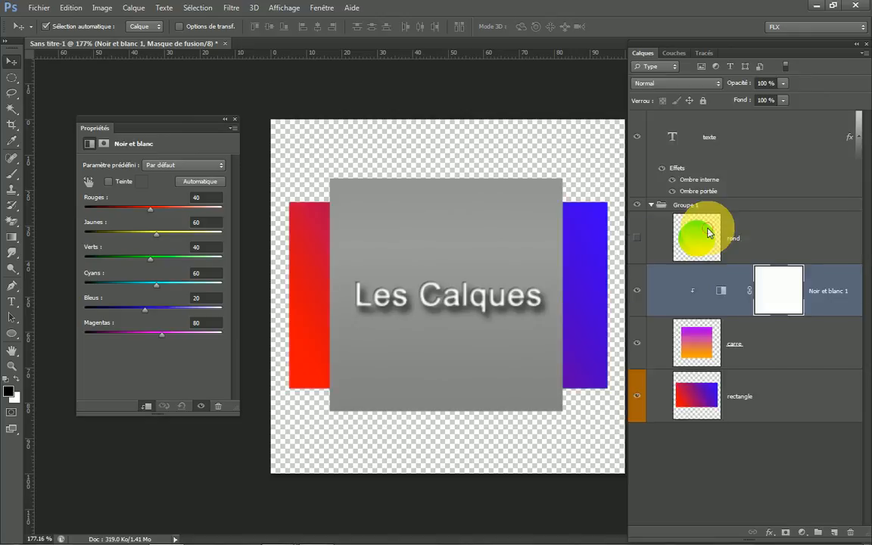
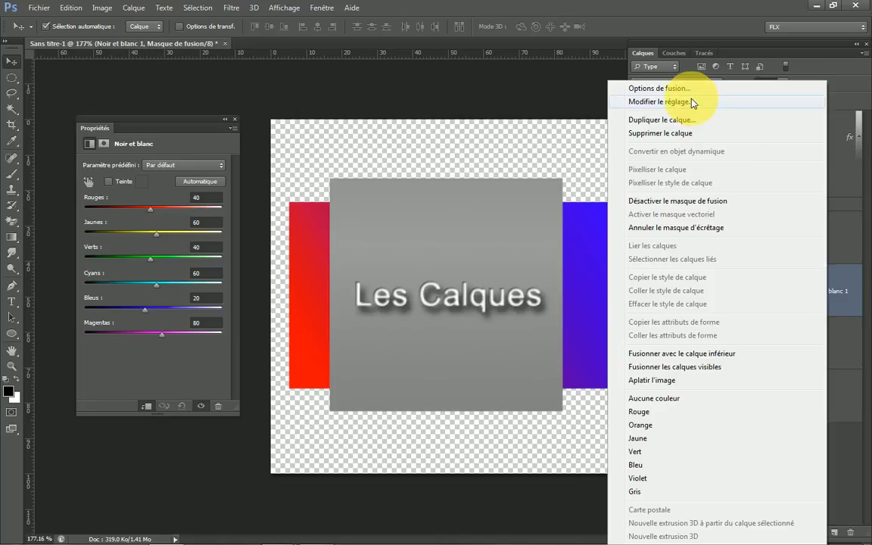
click(660, 228)
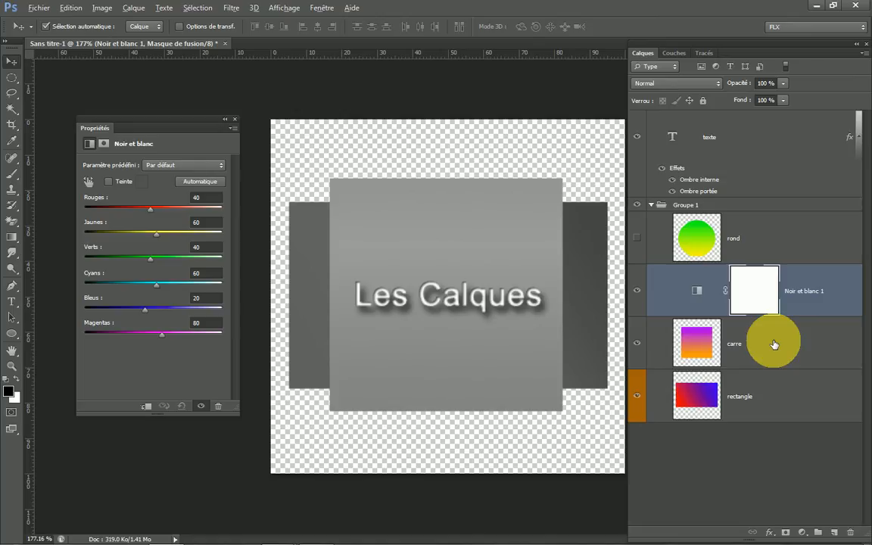
alt+click(667, 311)
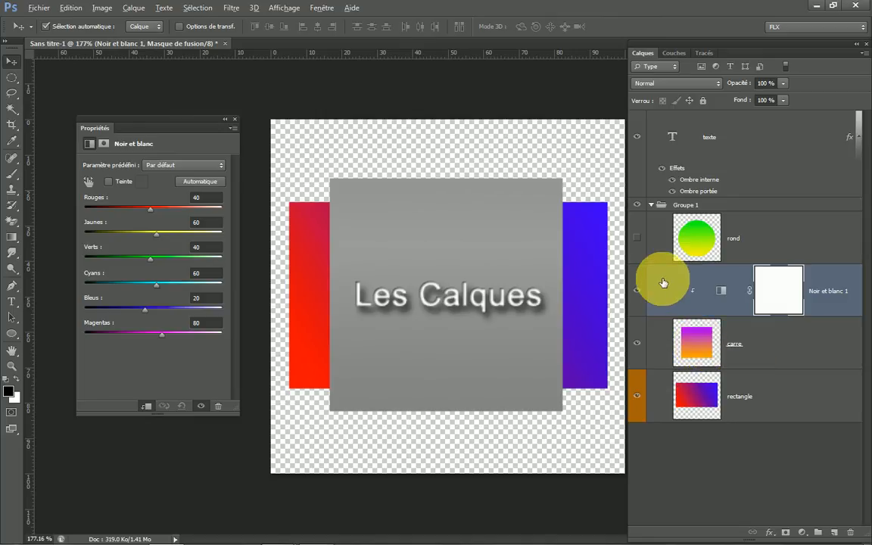
key(alt)
key(alt)
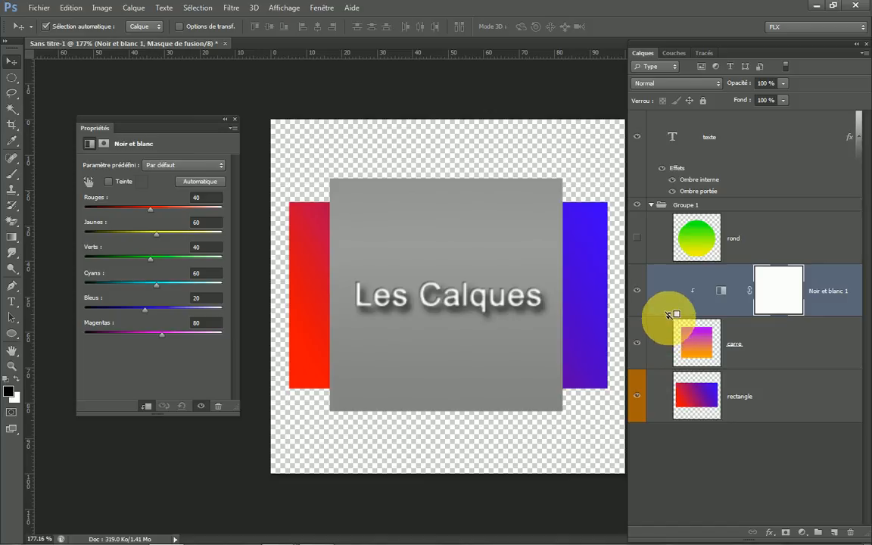
alt+click(670, 314)
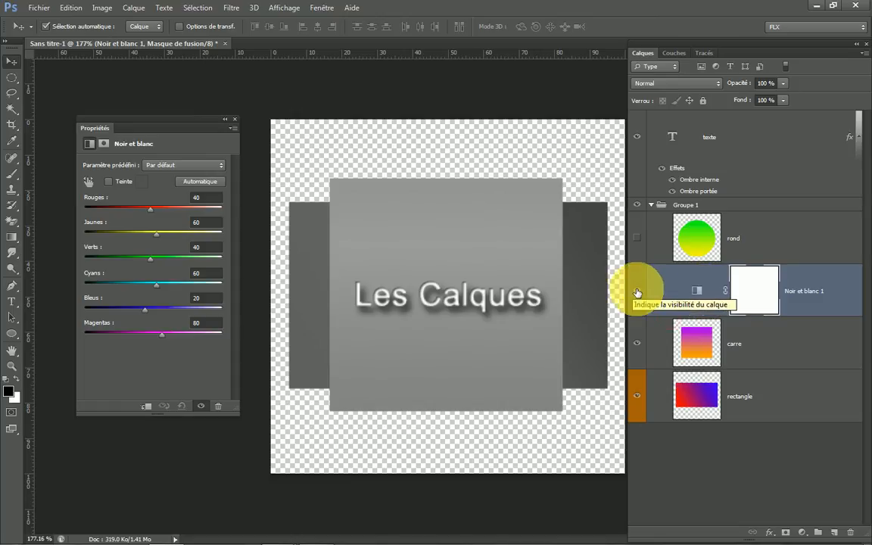
Step: Delete the Noir et blanc adjustment layer and show the rond layer again
drag(684, 292, 851, 532)
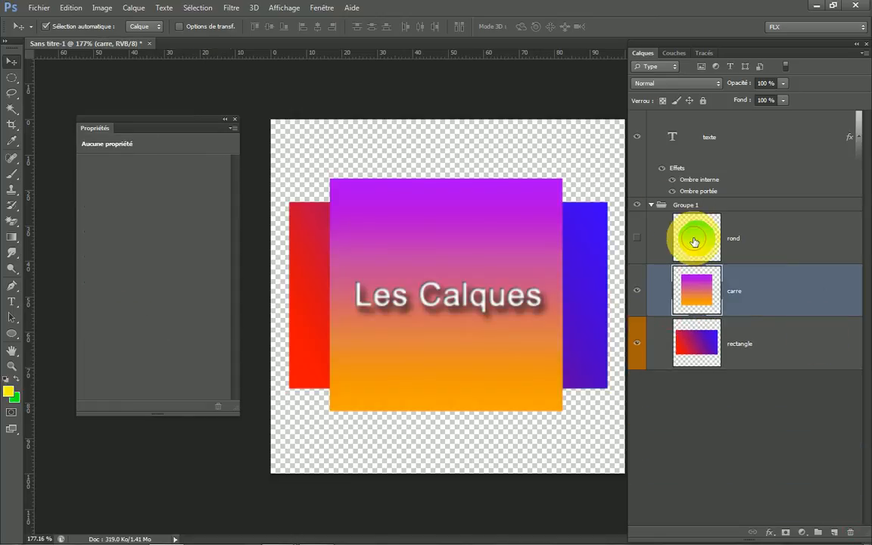
click(685, 238)
click(637, 240)
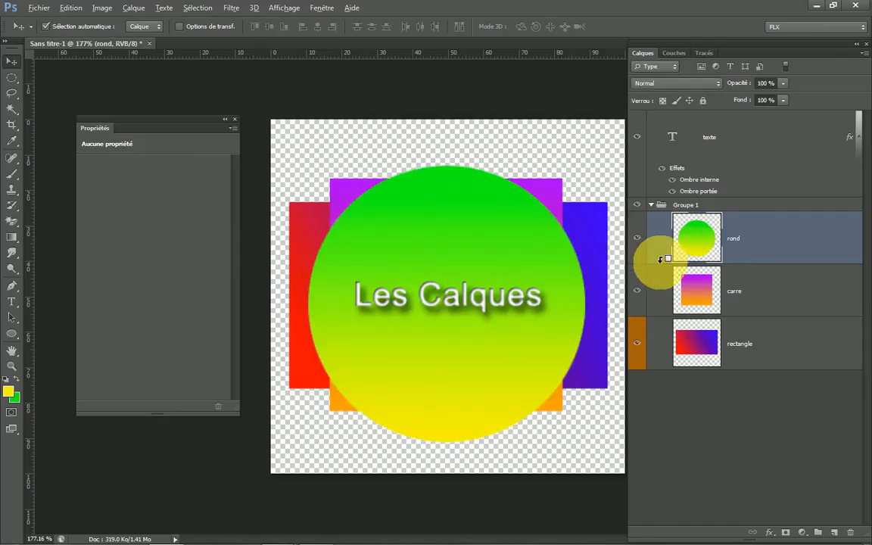
Step: Clip the rond layer to carre, and extend the clipping mask so both are clipped to rectangle
alt+click(661, 260)
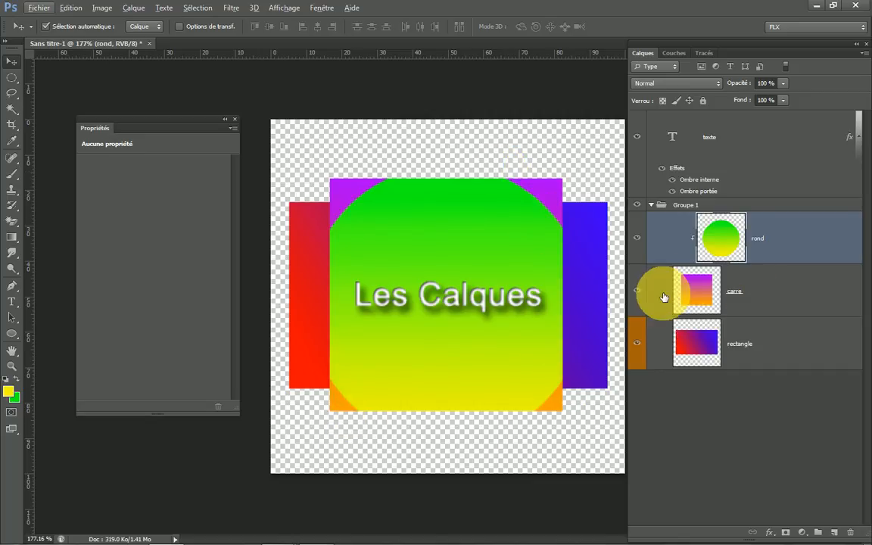
drag(658, 292, 666, 314)
alt+click(667, 313)
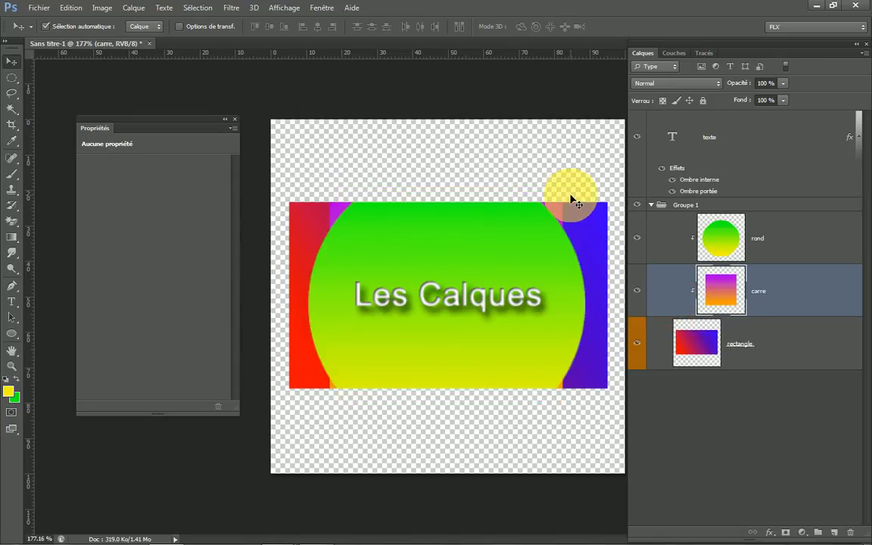
Step: Move the rectangle layer to the top of Groupe 1 and clip it to the rond layer
drag(697, 343, 696, 220)
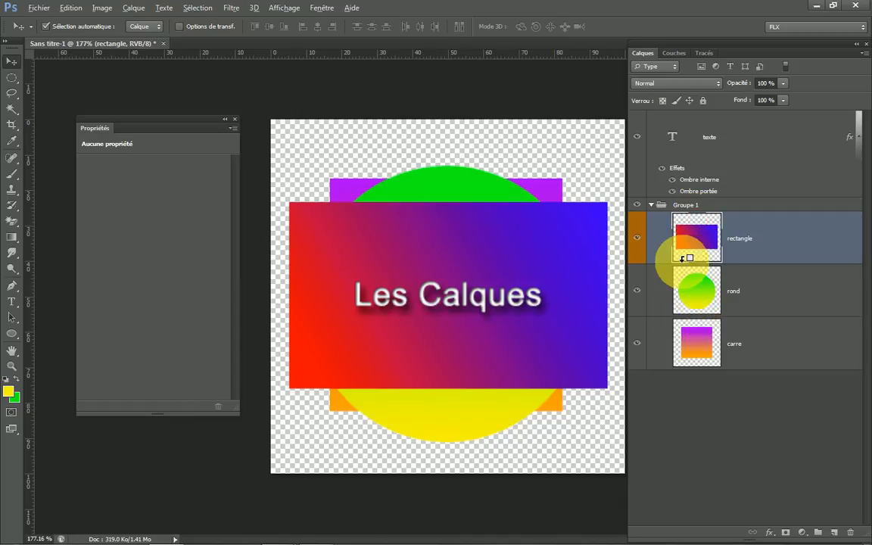
alt+click(657, 260)
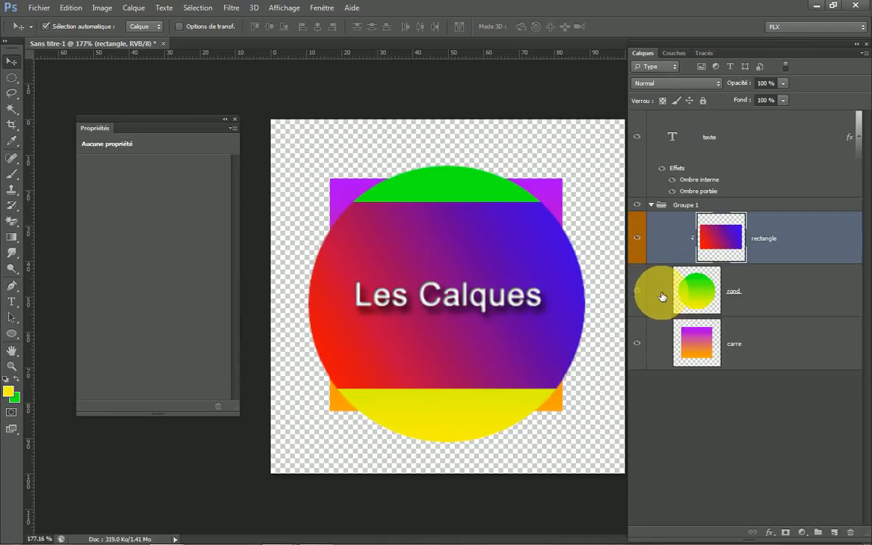
Step: Move the rond layer to the bottom of the layer stack, clip rectangle to carre and select carre
drag(652, 292, 668, 374)
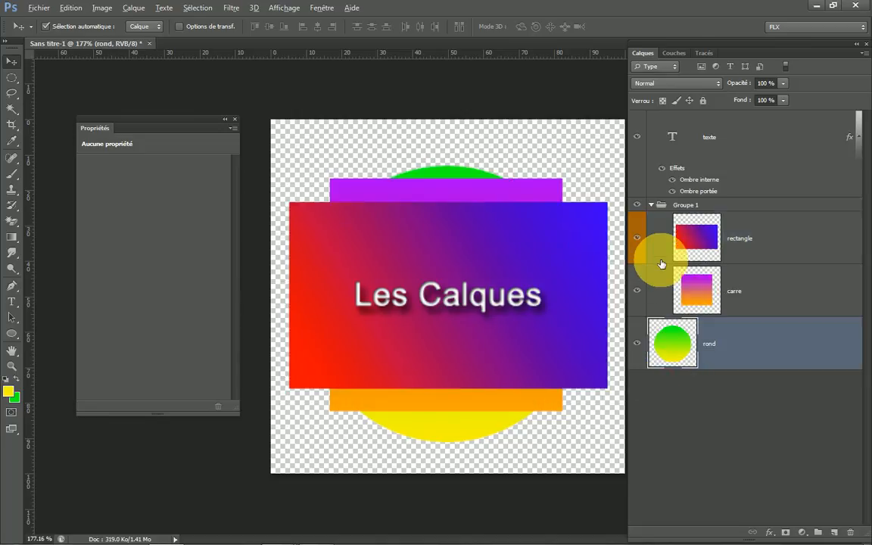
alt+click(663, 262)
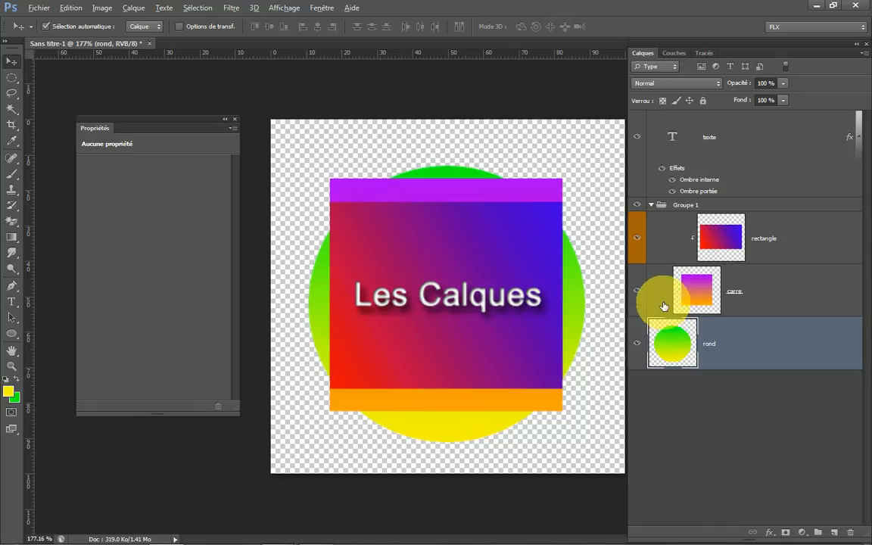
click(781, 304)
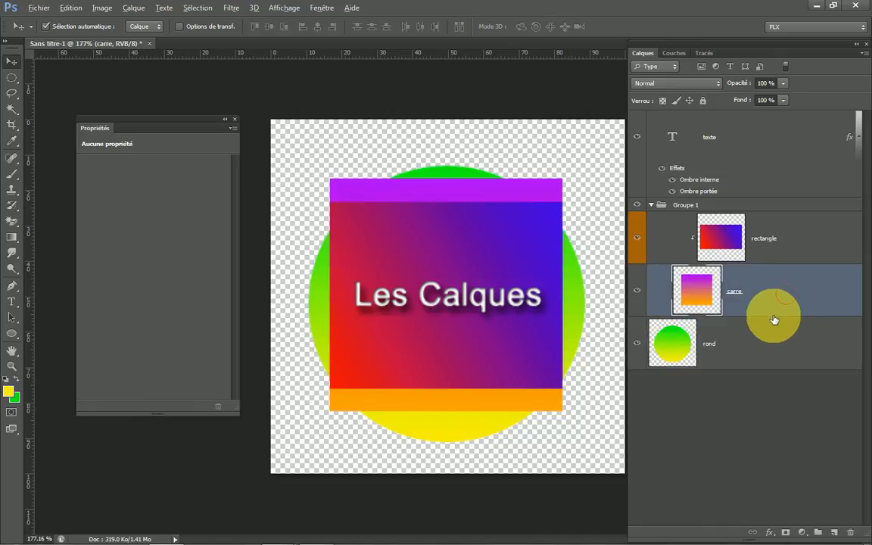
right_click(777, 294)
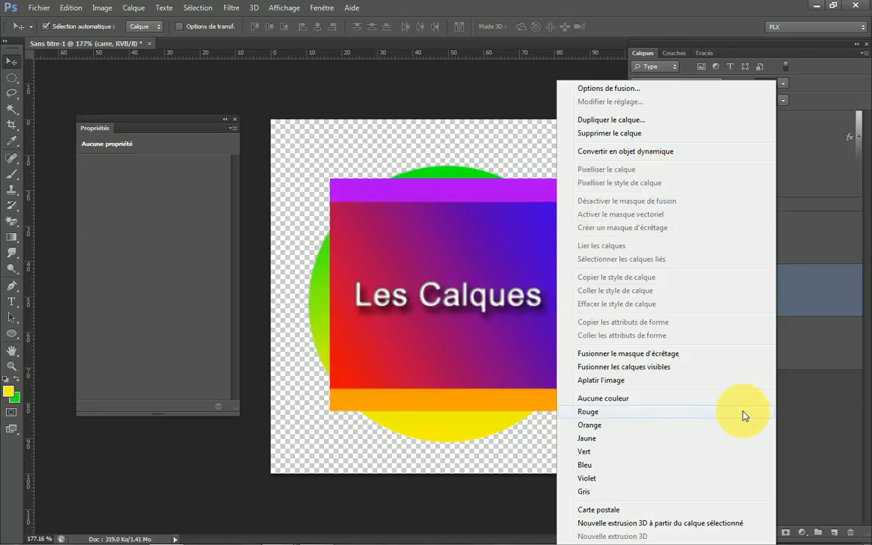
click(814, 419)
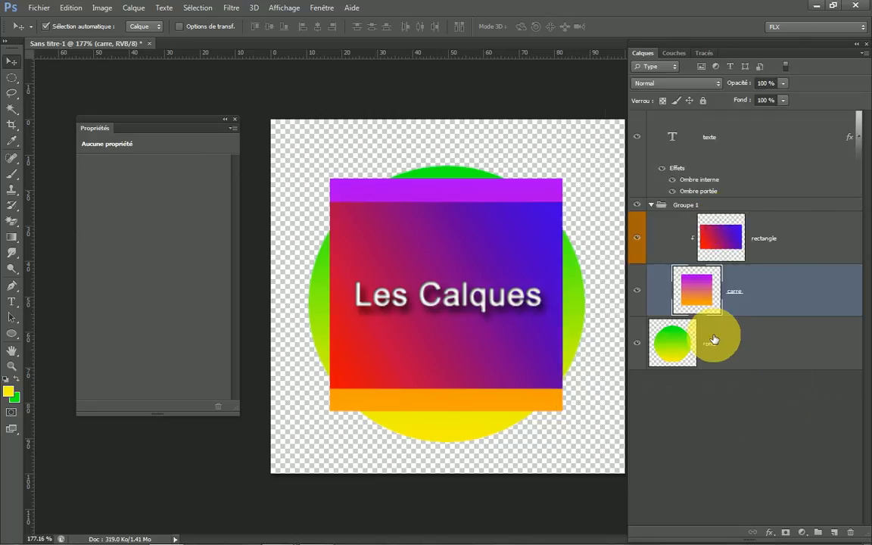
Step: Put the rond layer back into Groupe 1 below carre and clip the carre layer to it
drag(713, 340, 671, 205)
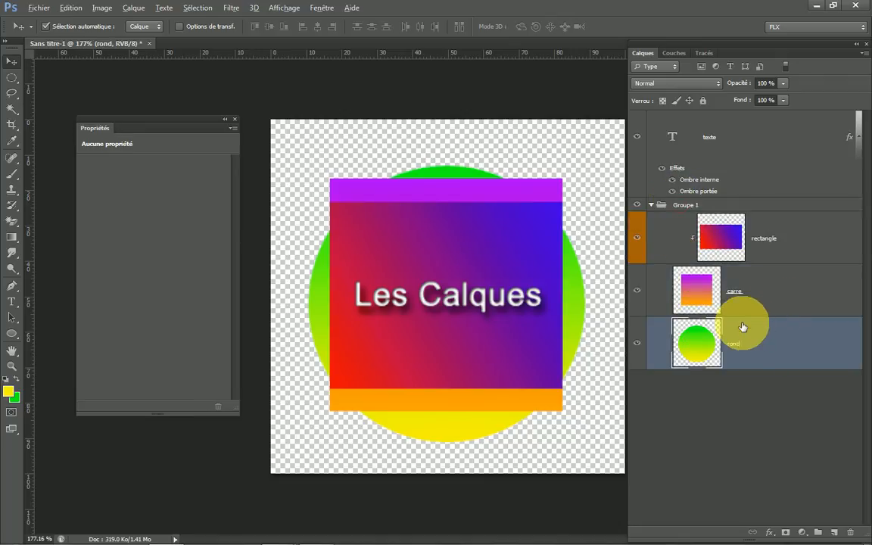
alt+click(660, 312)
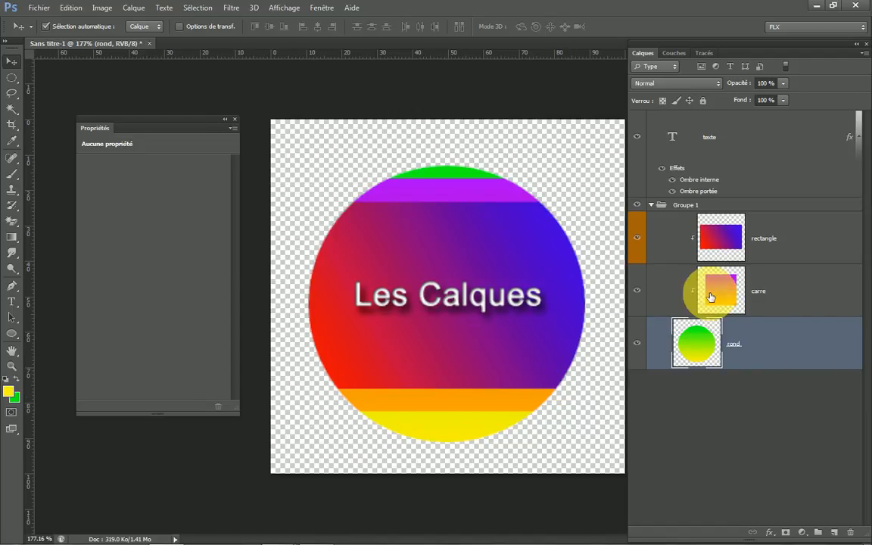
Step: Release the rectangle and carre layers from the clipping mask, and clip only rectangle to carre
alt+click(676, 263)
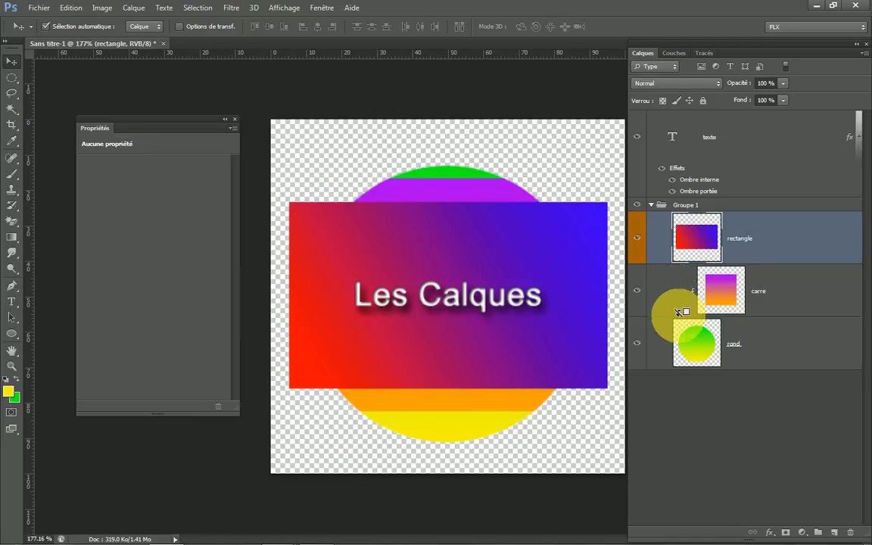
alt+click(678, 311)
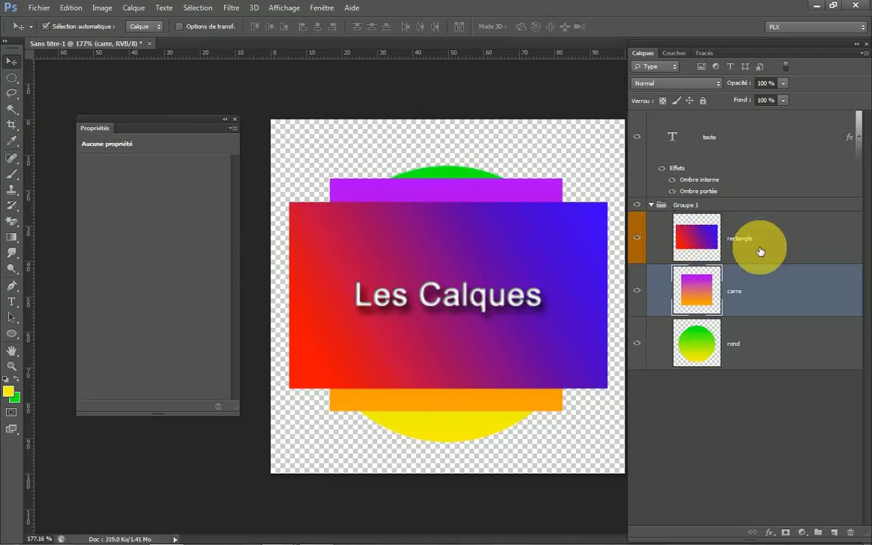
click(788, 251)
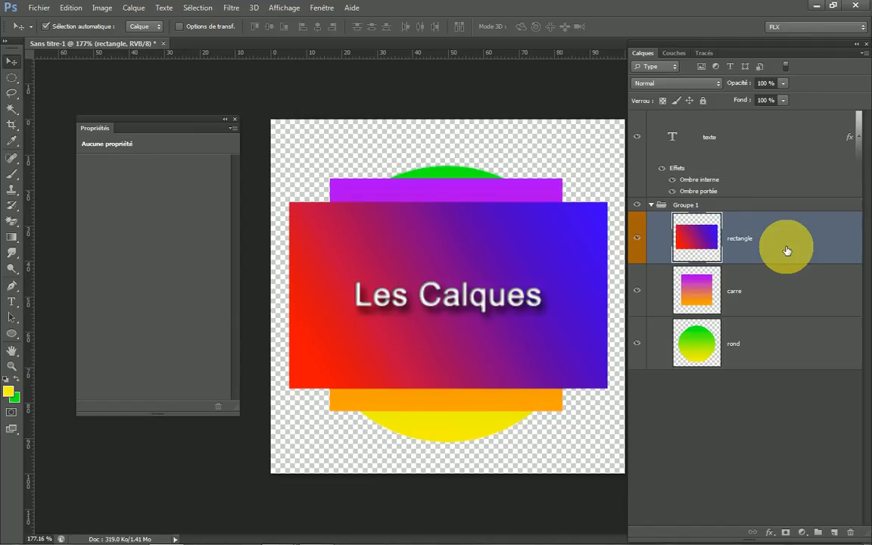
key(ctrl+alt+g)
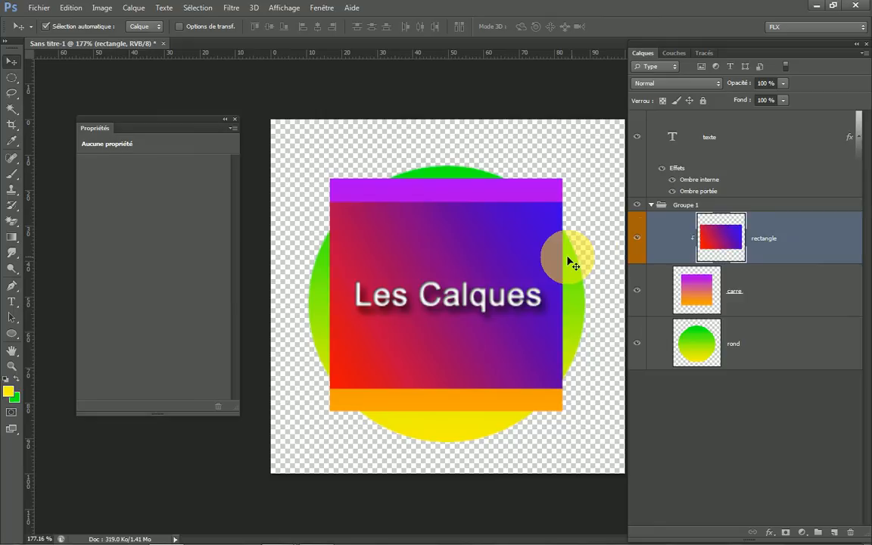
Step: Release the rectangle layer from its clipping mask and convert it to a smart object
alt+click(664, 258)
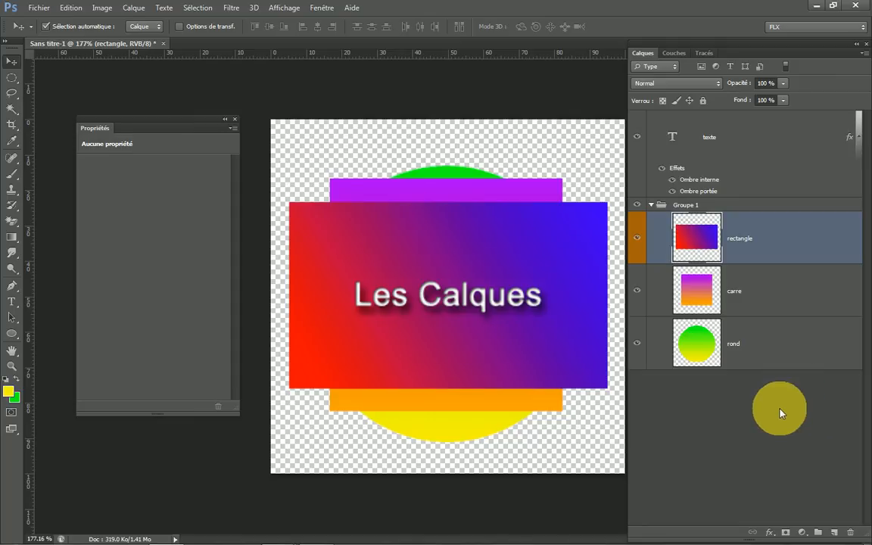
click(738, 415)
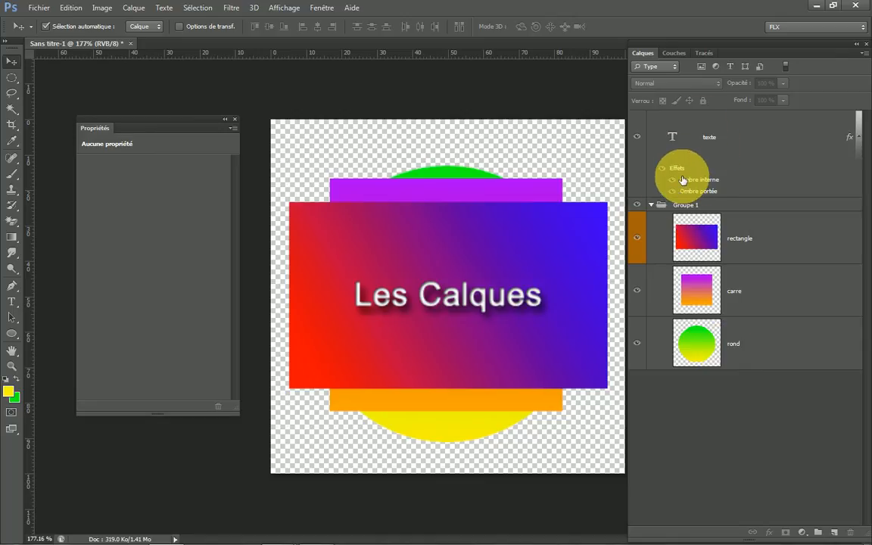
click(700, 239)
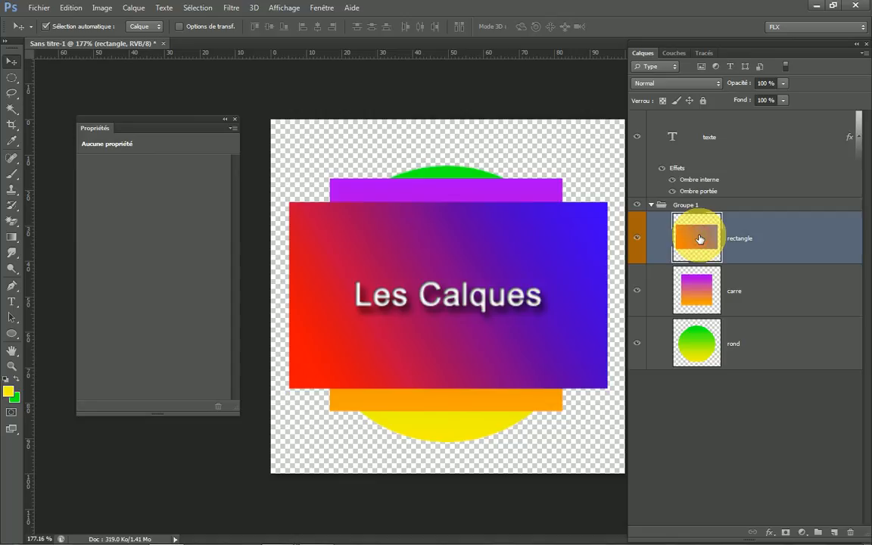
right_click(770, 238)
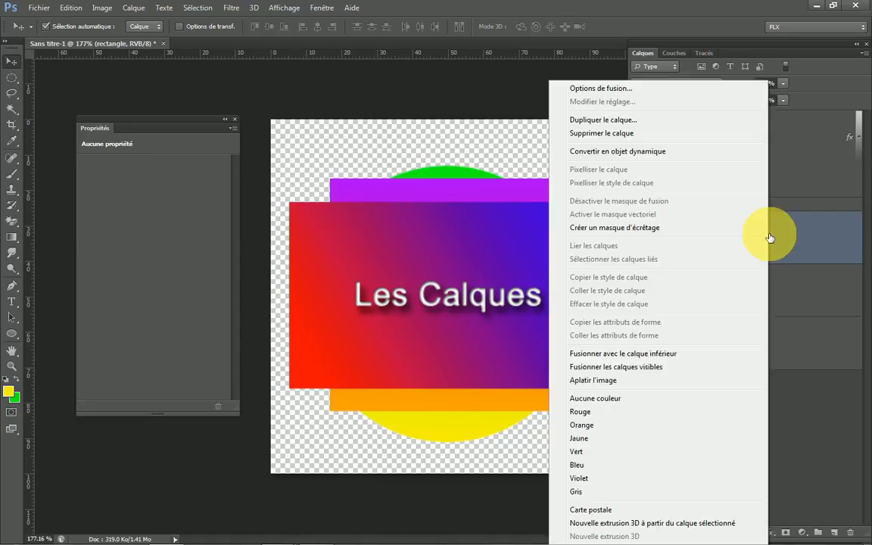
click(623, 154)
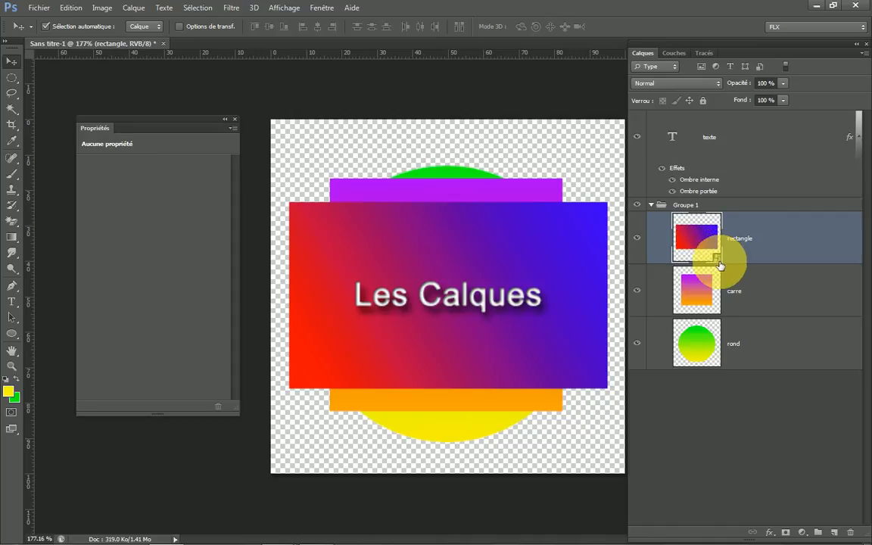
Step: Convert the carre layer for smart filters
right_click(782, 292)
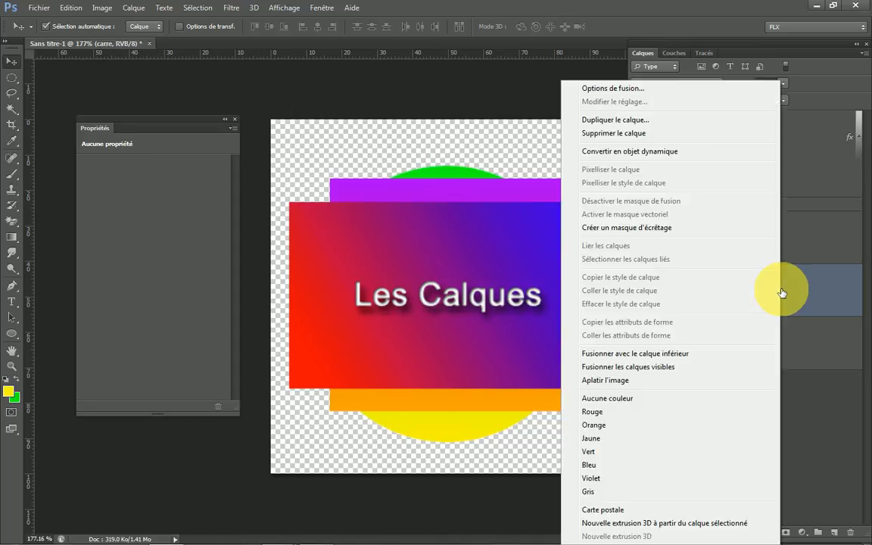
click(806, 293)
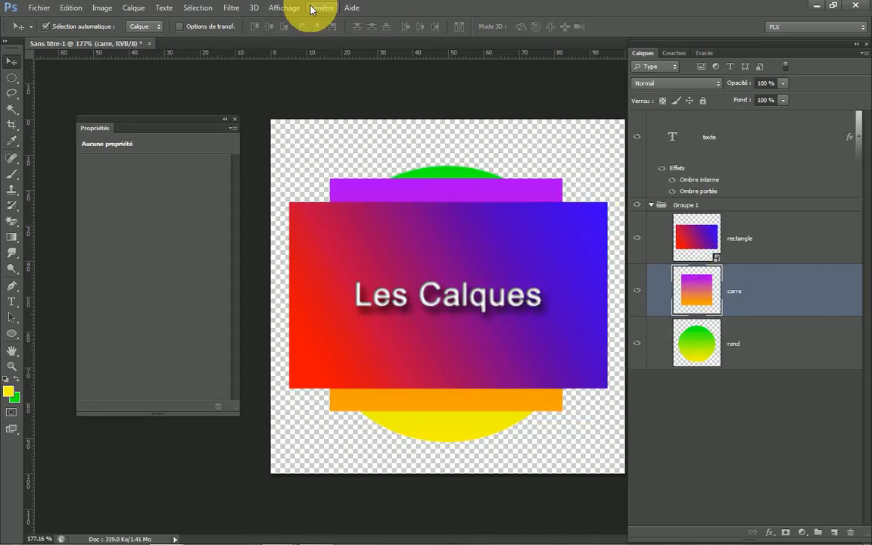
click(231, 9)
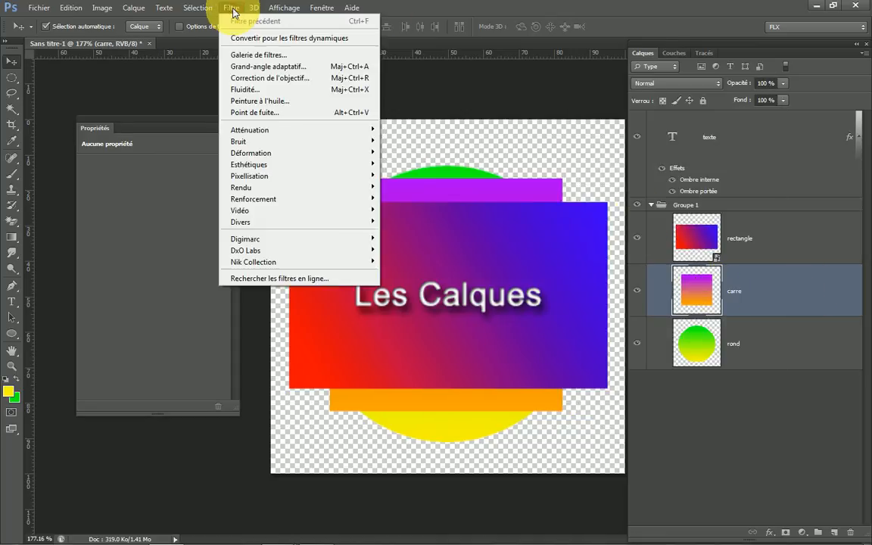
click(246, 38)
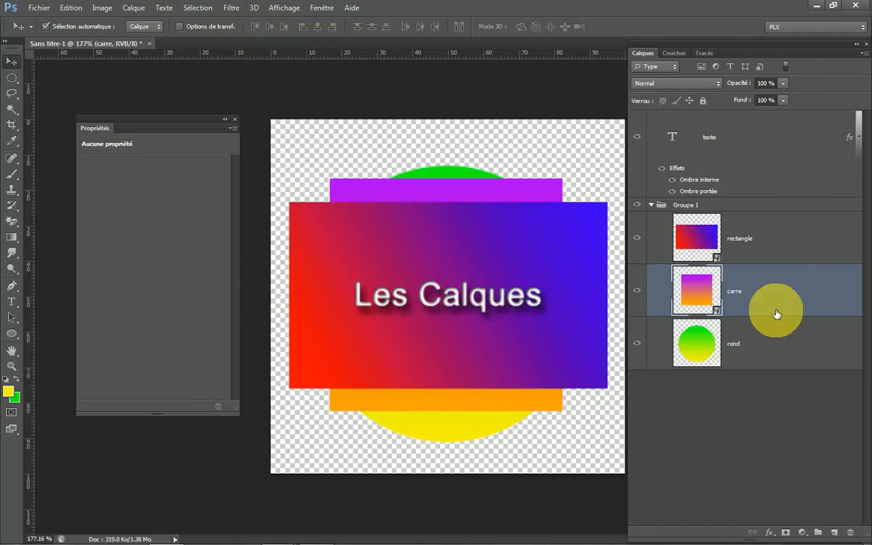
Step: Convert the rond layer to a smart object and deselect it
click(773, 342)
click(862, 58)
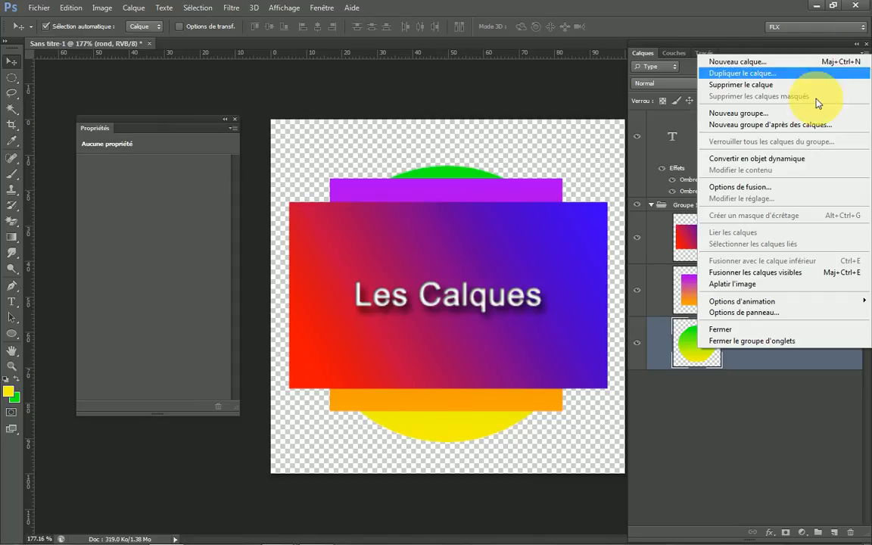
click(780, 159)
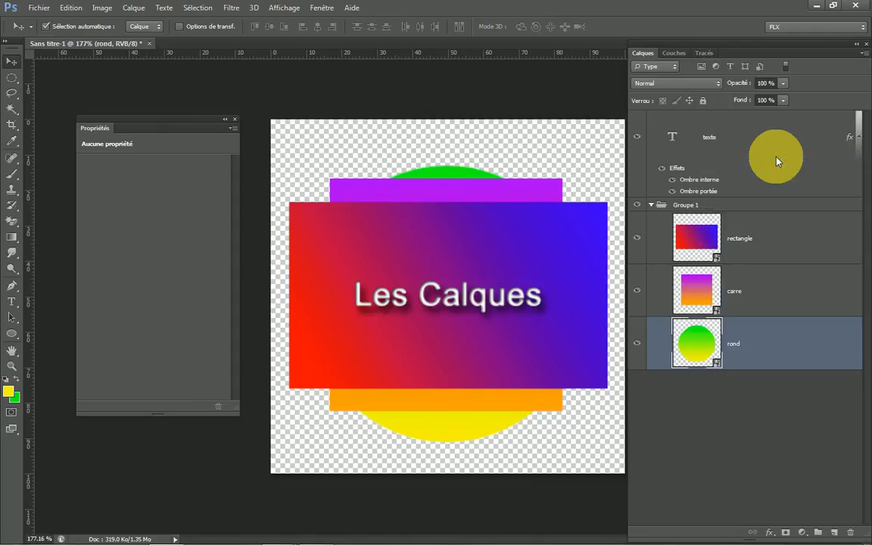
click(725, 458)
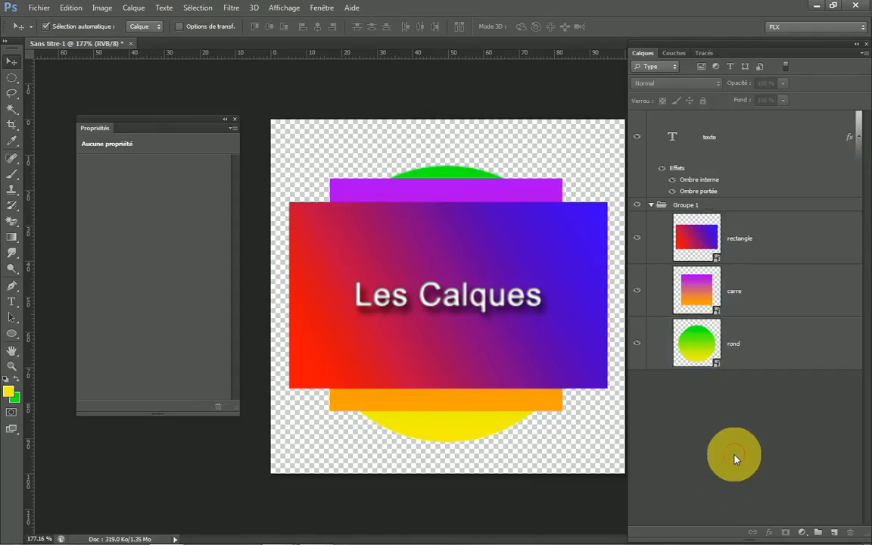
Step: Convert the texte layer with its shadow effects to a smart object, and deselect it
click(675, 146)
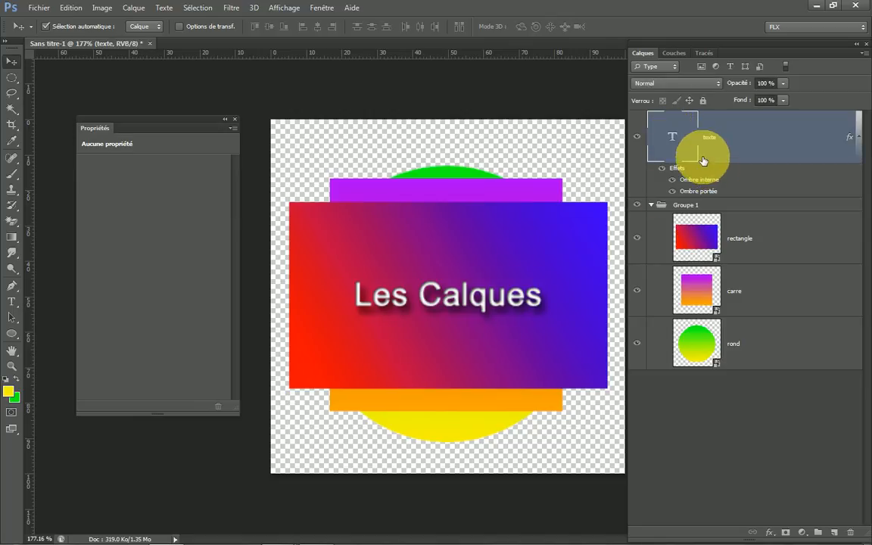
click(864, 53)
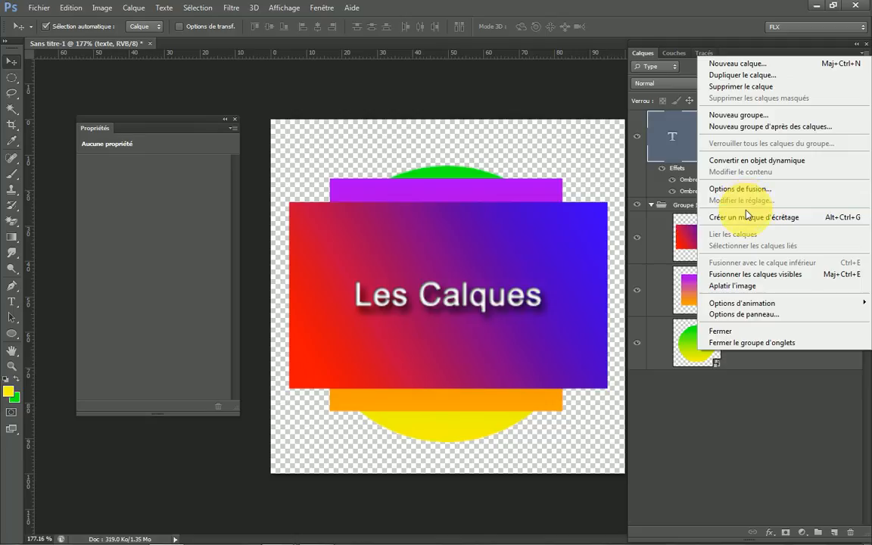
click(749, 160)
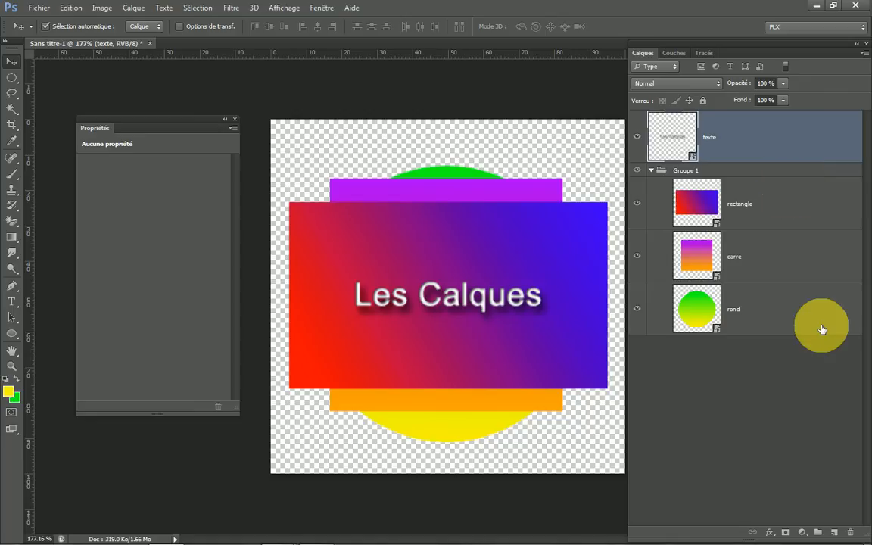
click(790, 397)
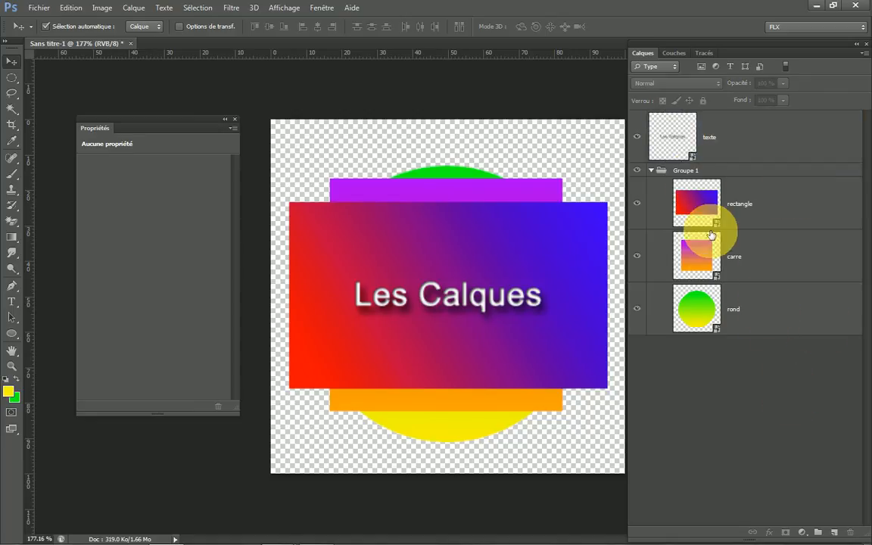
Step: Reorder Groupe 1 with rond on top, carre in the middle and rectangle at the bottom, leaving rond selected
drag(706, 311, 698, 201)
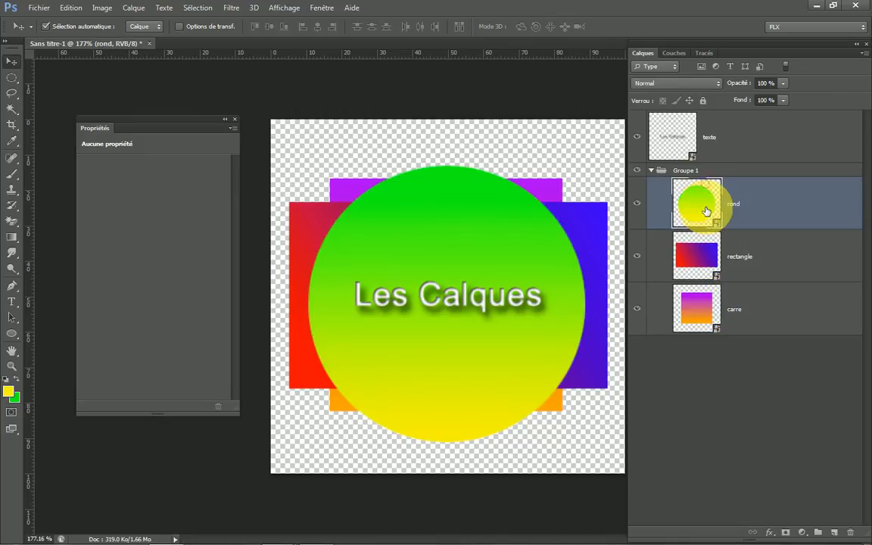
drag(702, 262, 703, 333)
click(699, 213)
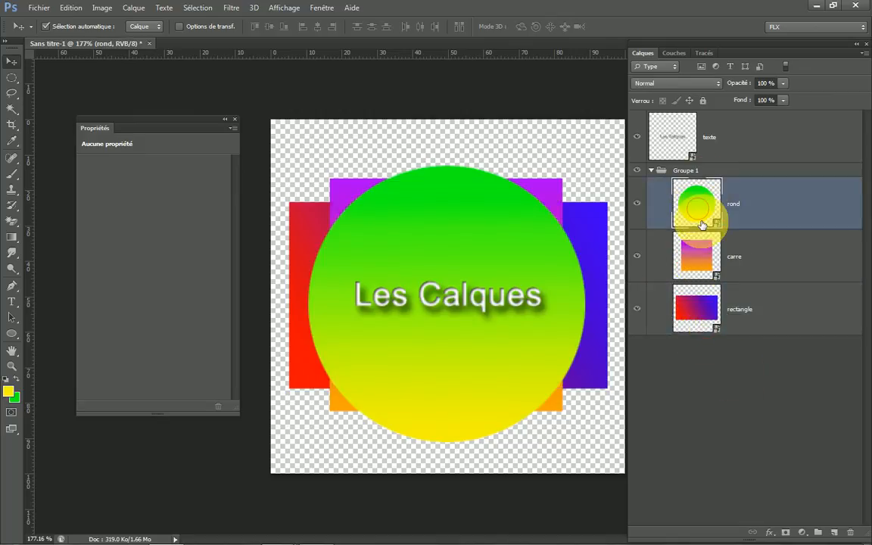
Step: Add a pronounced inner shadow (Ombre interne) to the rond layer and reopen its settings to show they stay editable
click(771, 533)
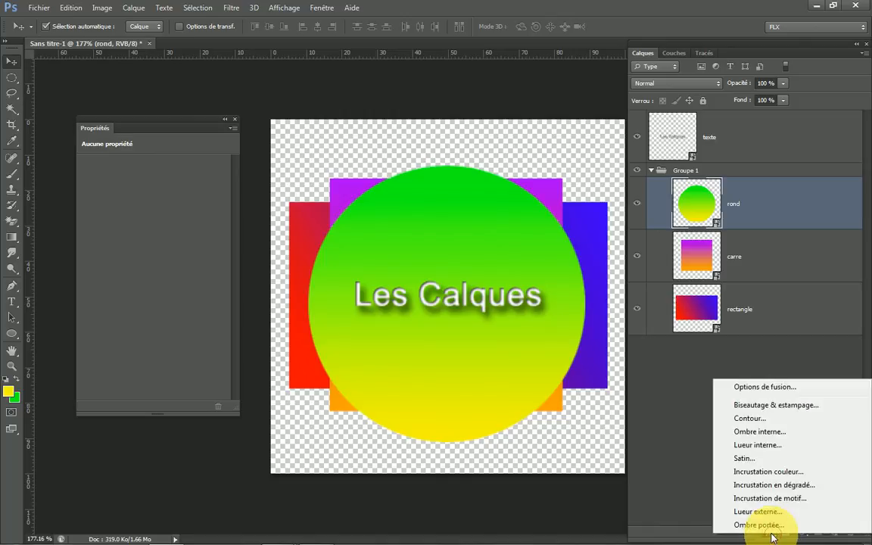
click(757, 434)
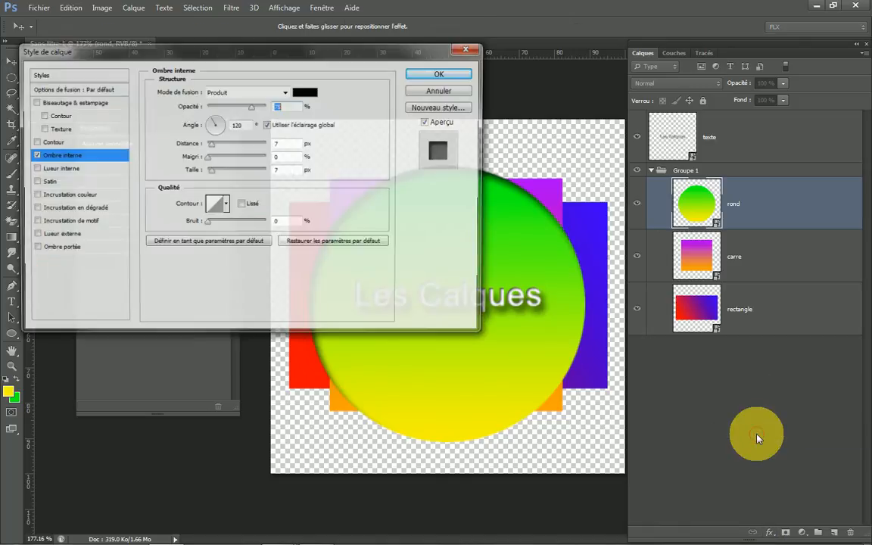
click(463, 79)
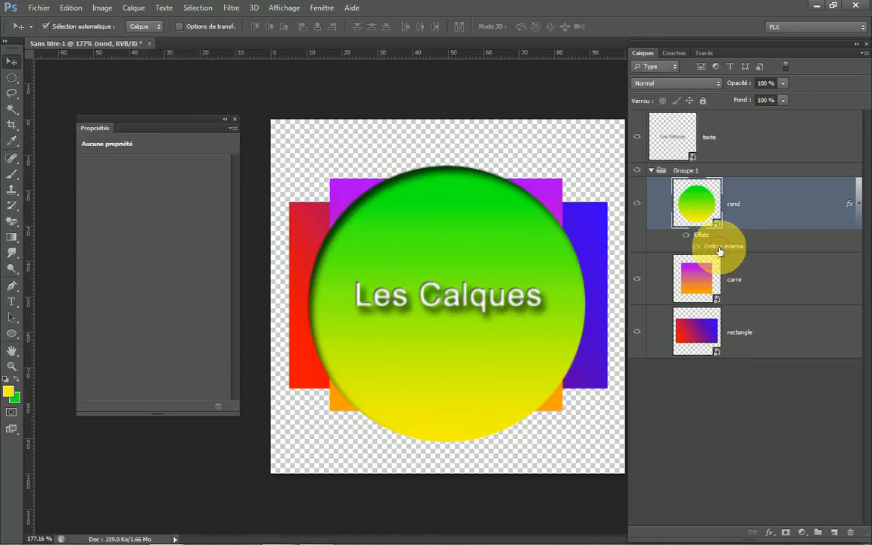
double_click(719, 249)
click(443, 75)
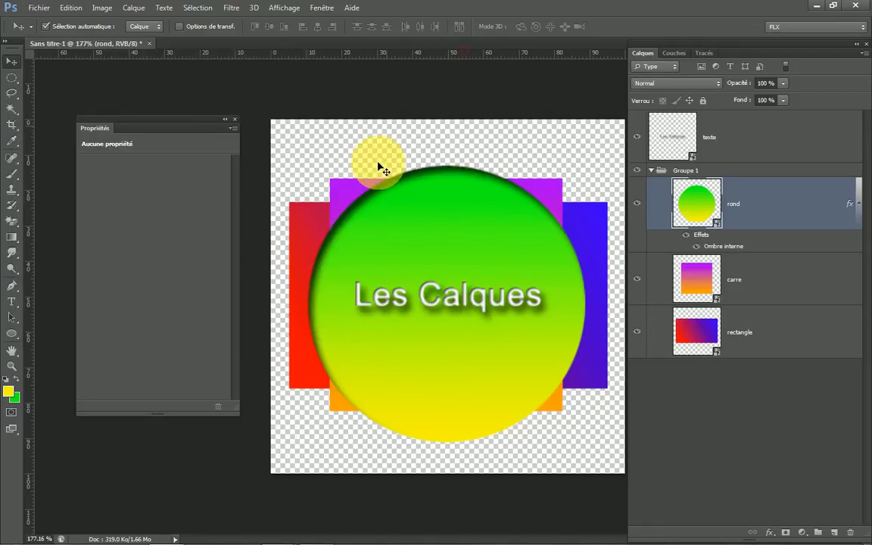
Step: Apply the Ondulation distortion filter to the carre layer with a strongly raised amount and Moyenne frequency
click(697, 286)
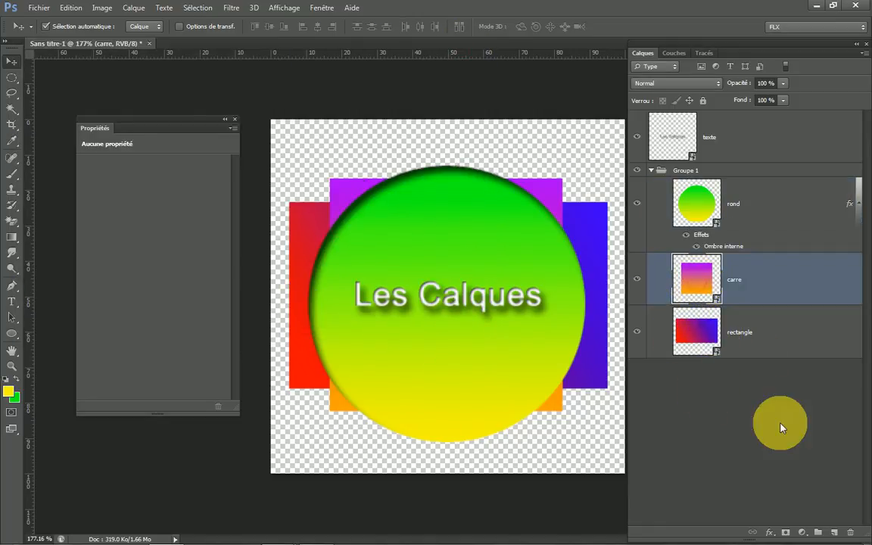
click(233, 9)
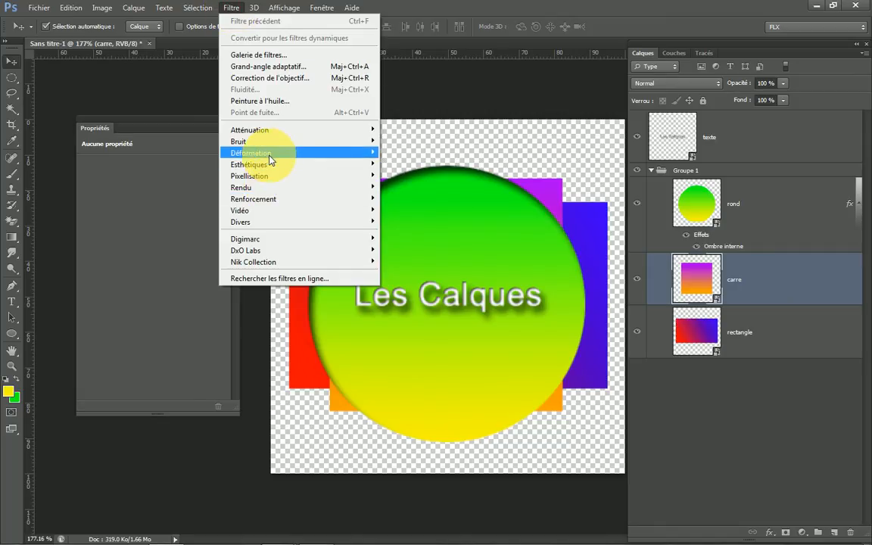
mouse_move(271, 156)
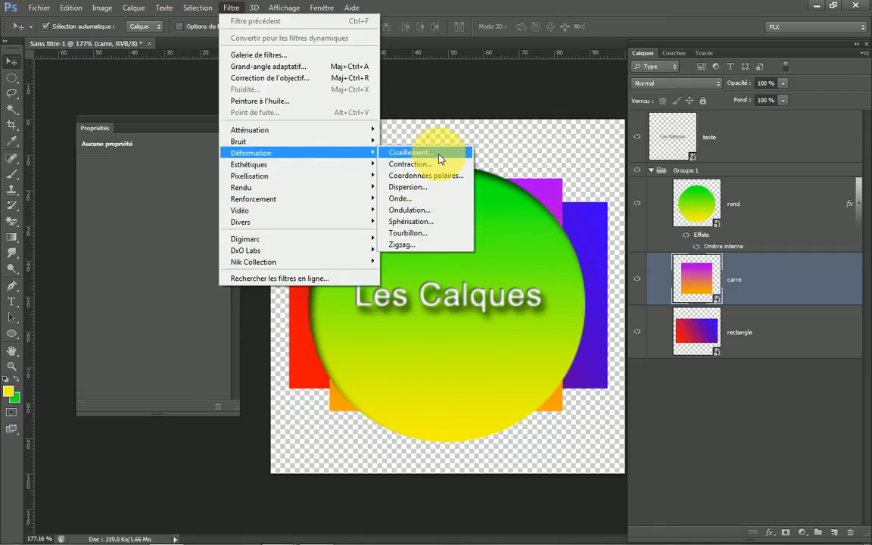
click(409, 210)
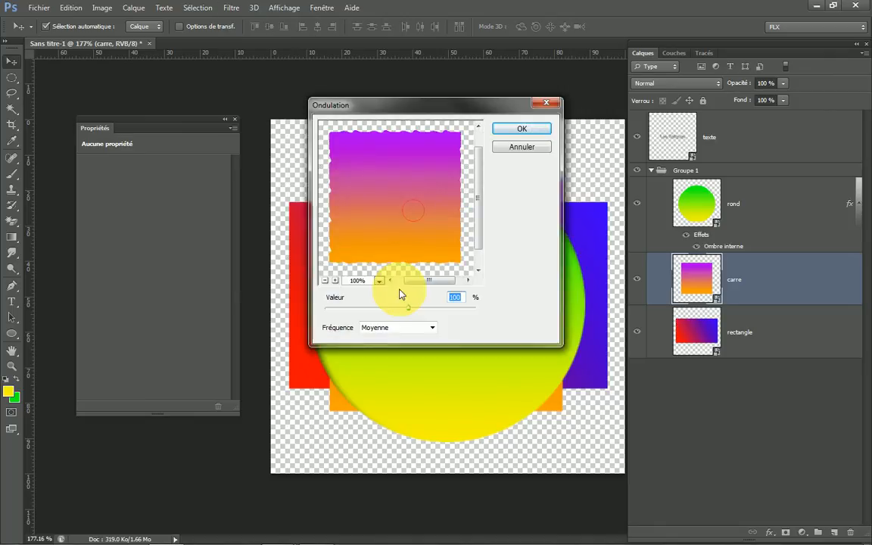
drag(419, 312, 443, 314)
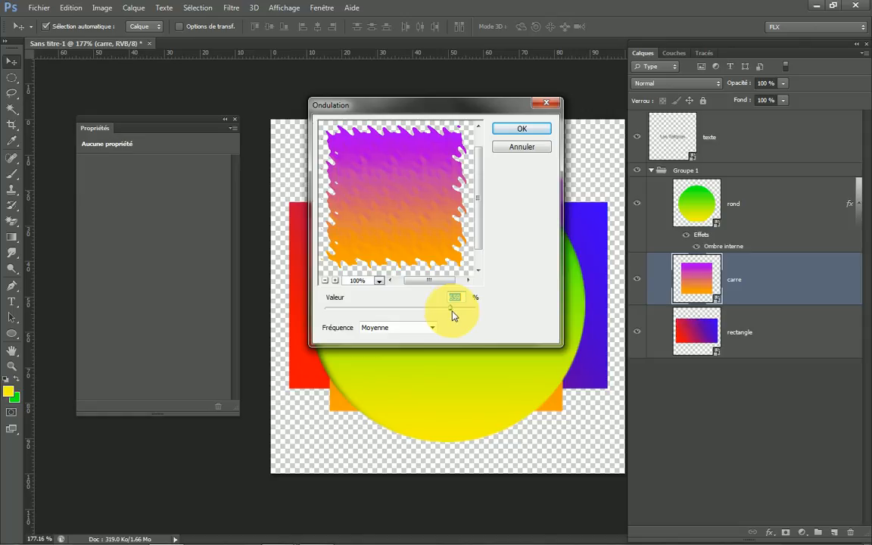
click(522, 133)
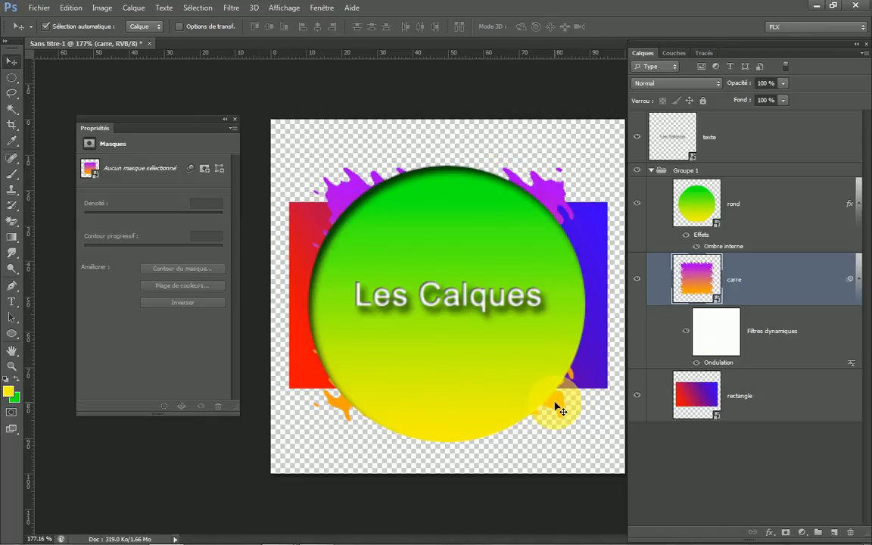
Step: Apply the Tourbillon distortion filter to the rond layer with a large positive angle, and switch its smart filters off and on
click(702, 209)
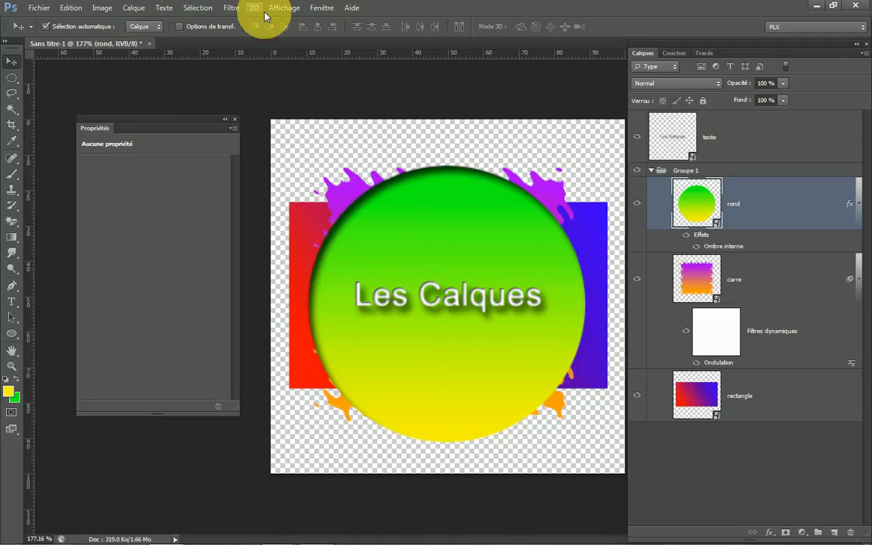
click(235, 8)
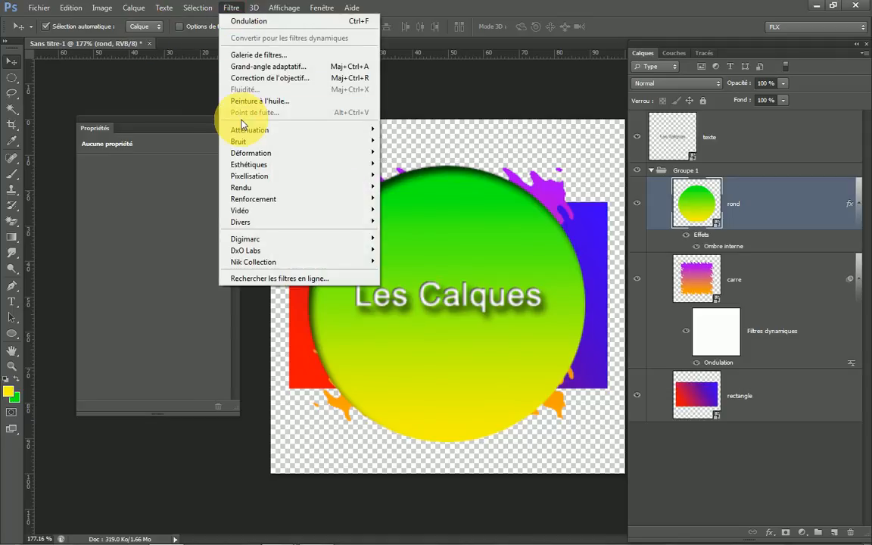
mouse_move(256, 155)
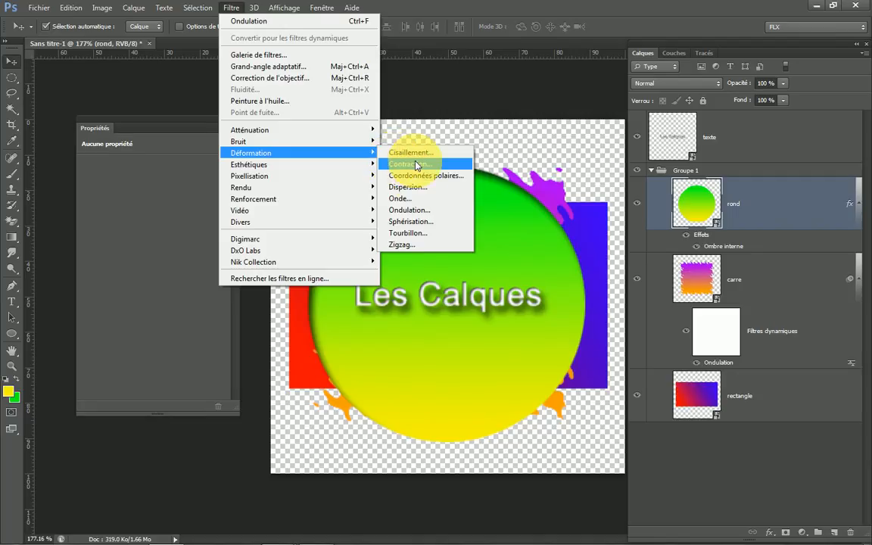
click(419, 232)
click(397, 318)
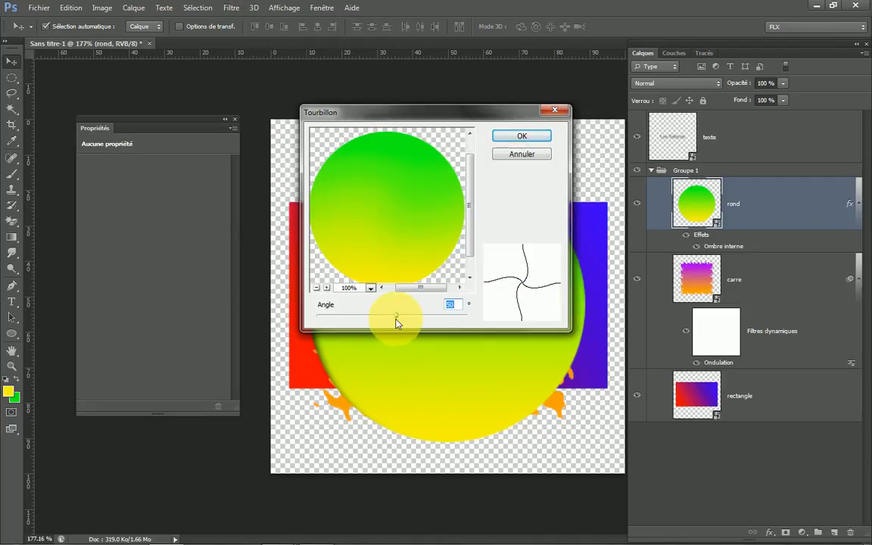
drag(397, 317, 443, 323)
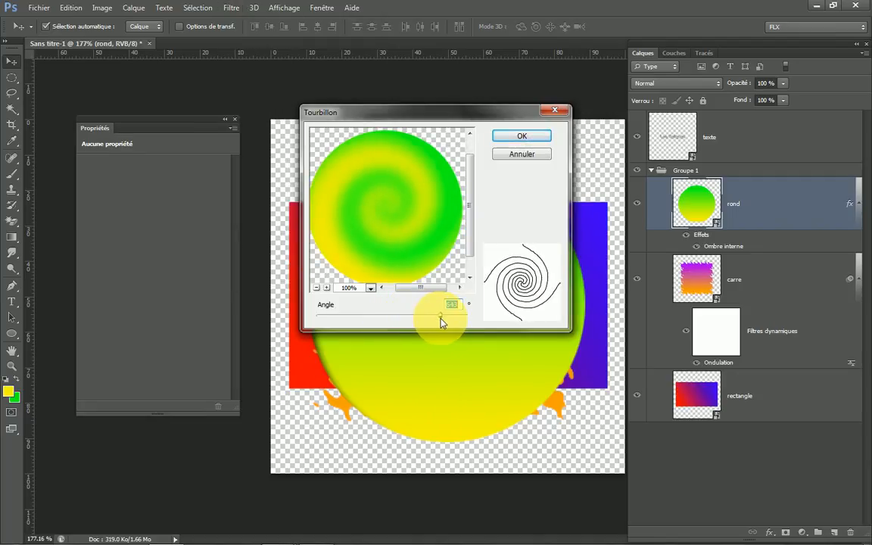
click(522, 137)
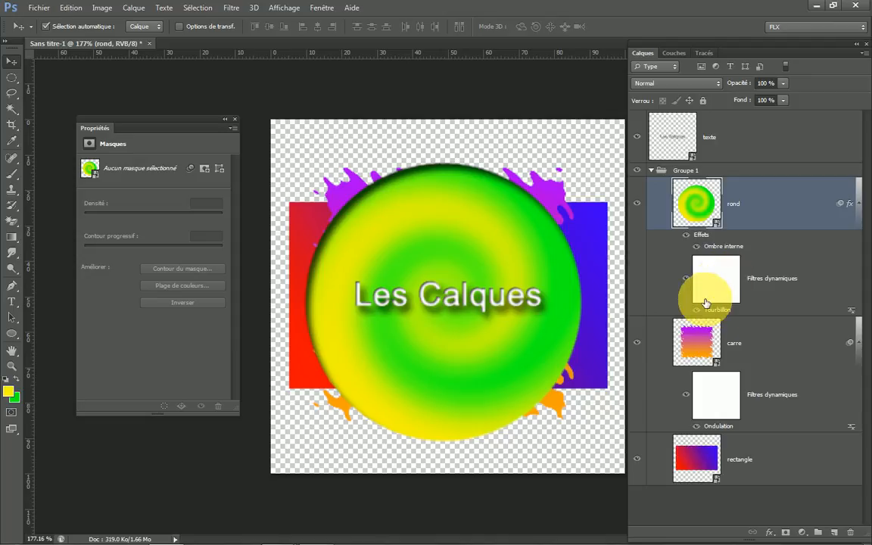
click(686, 281)
click(686, 282)
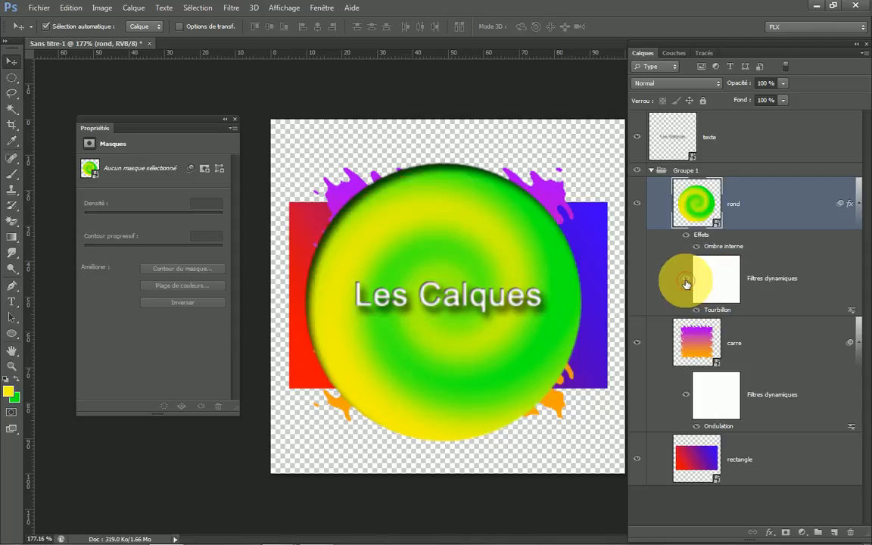
Step: Switch the Tourbillon filter and the layer effects of the rond layer off and on to compare the result
click(697, 311)
click(697, 310)
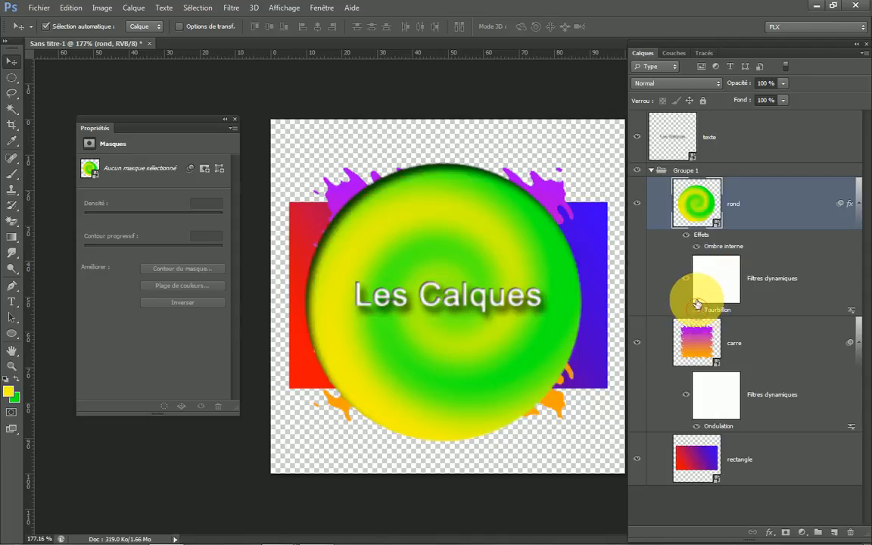
click(693, 248)
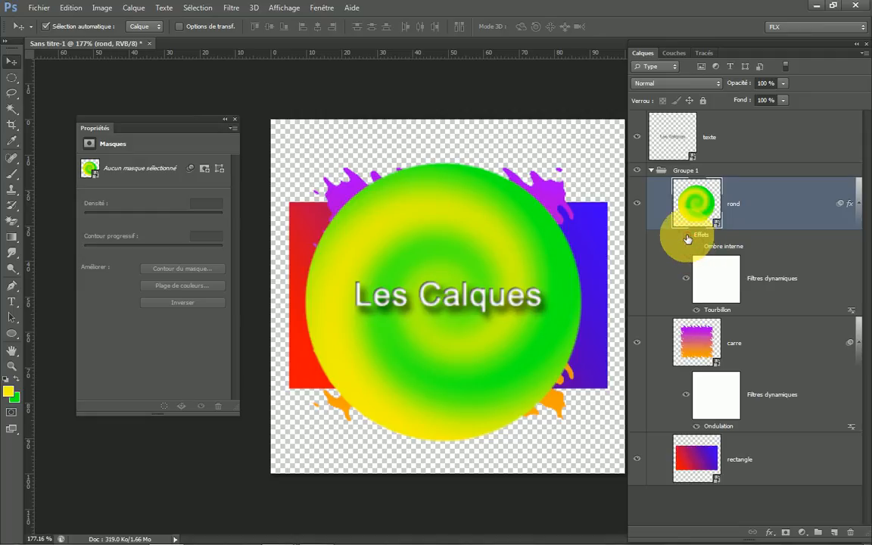
click(688, 239)
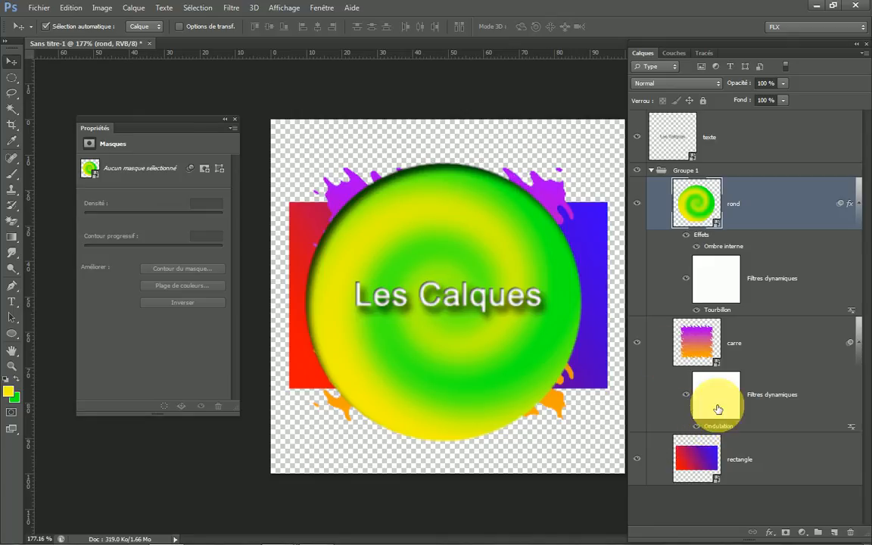
click(231, 8)
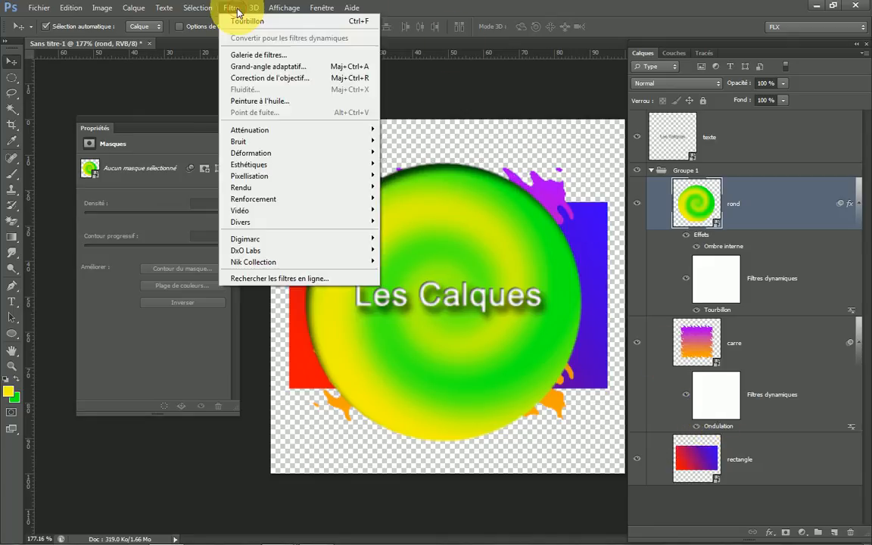
mouse_move(256, 153)
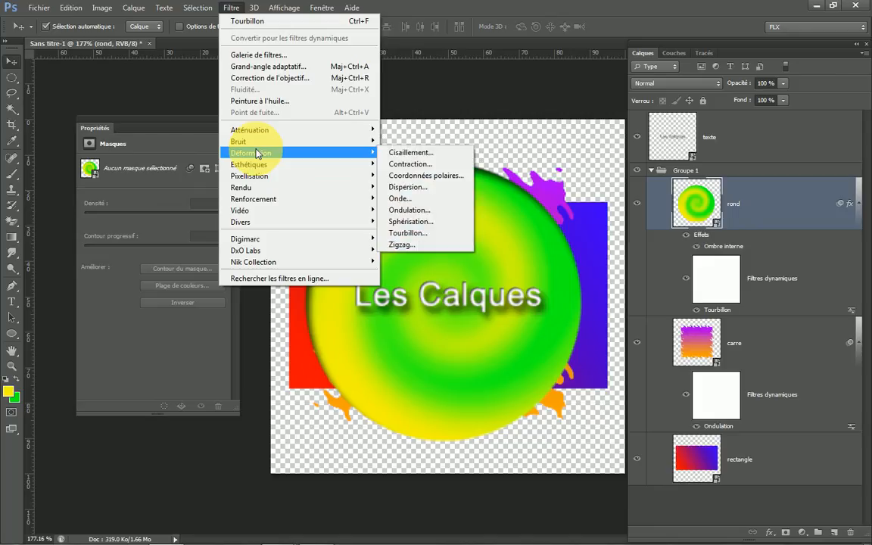
click(407, 233)
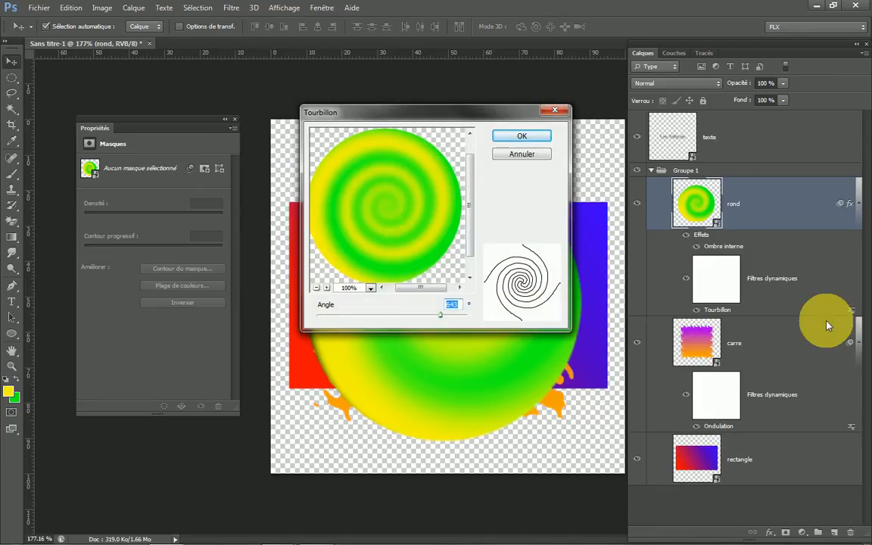
click(803, 343)
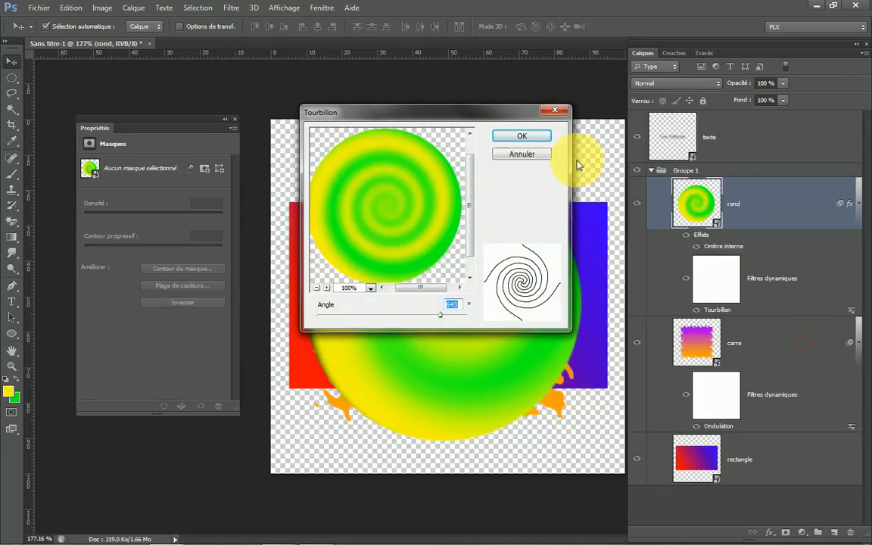
click(522, 154)
Step: Apply the Tourbillon distortion filter to the carre layer with an angle of 643°
click(805, 345)
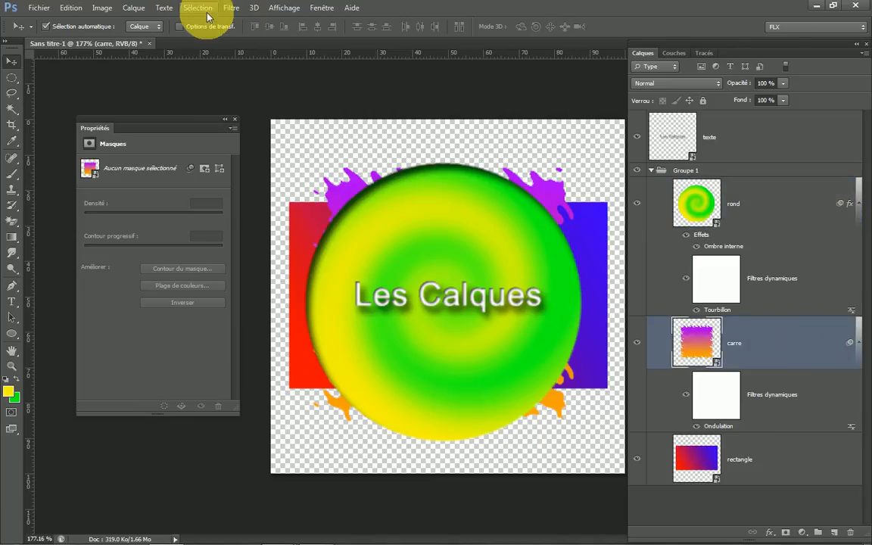
click(231, 8)
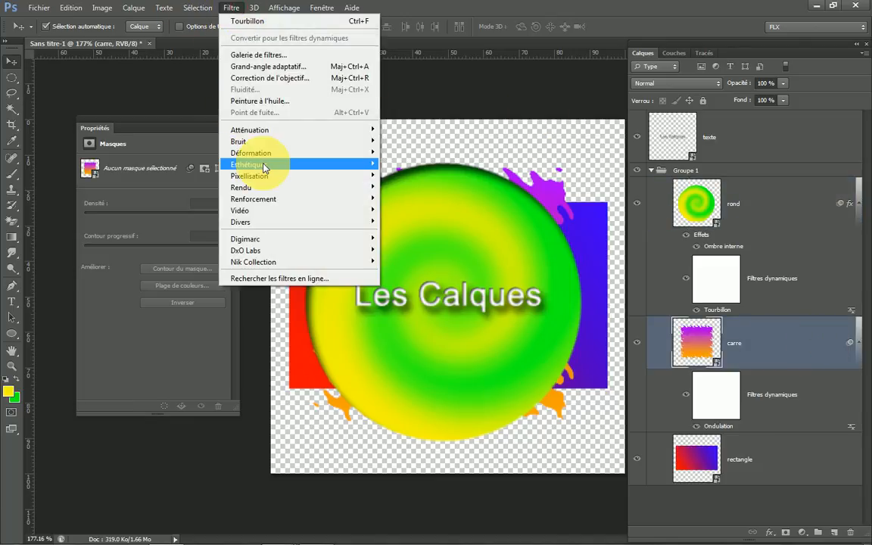
mouse_move(256, 159)
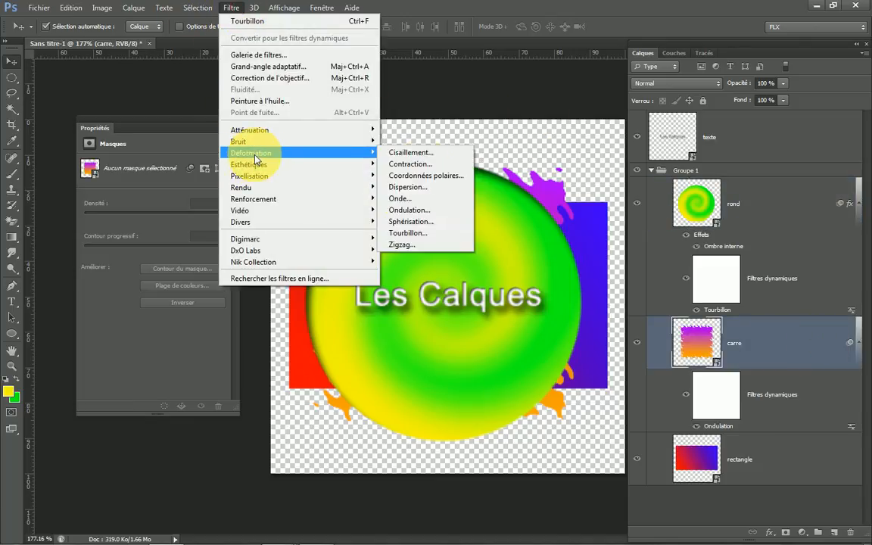
click(409, 233)
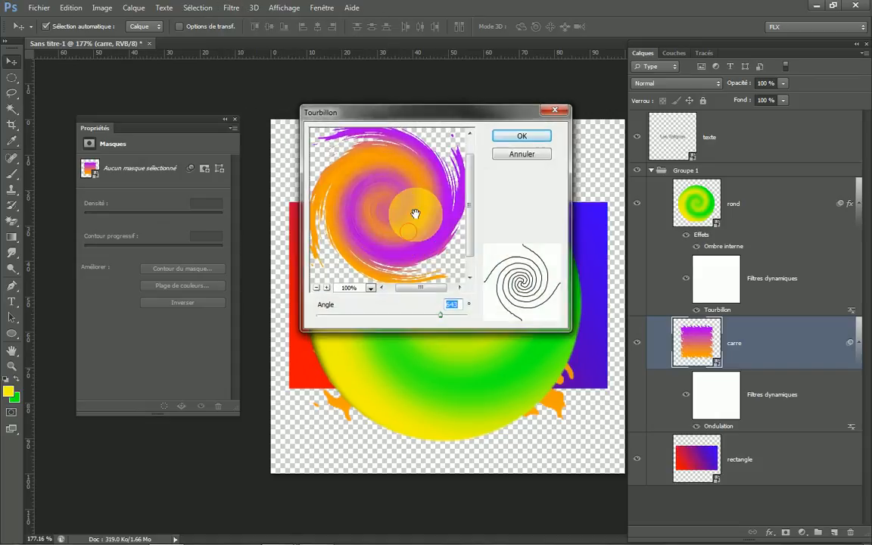
drag(415, 215, 371, 229)
click(524, 137)
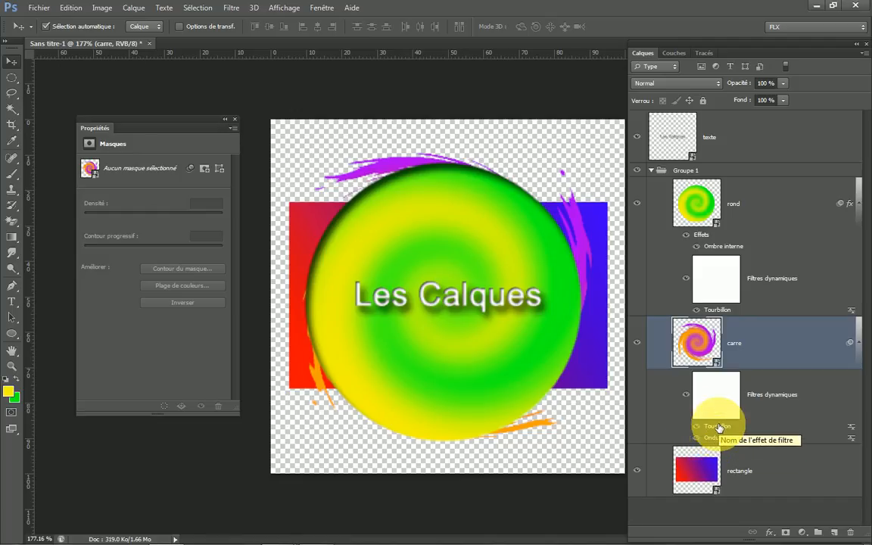
Step: Edit the carre layer's Tourbillon smart filter and set its angle to -408°
double_click(719, 428)
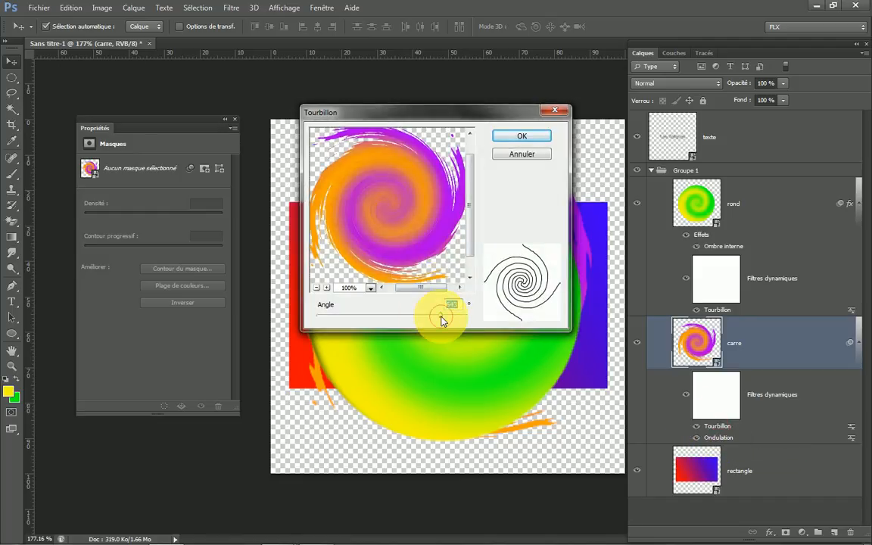
drag(443, 322, 362, 316)
click(520, 140)
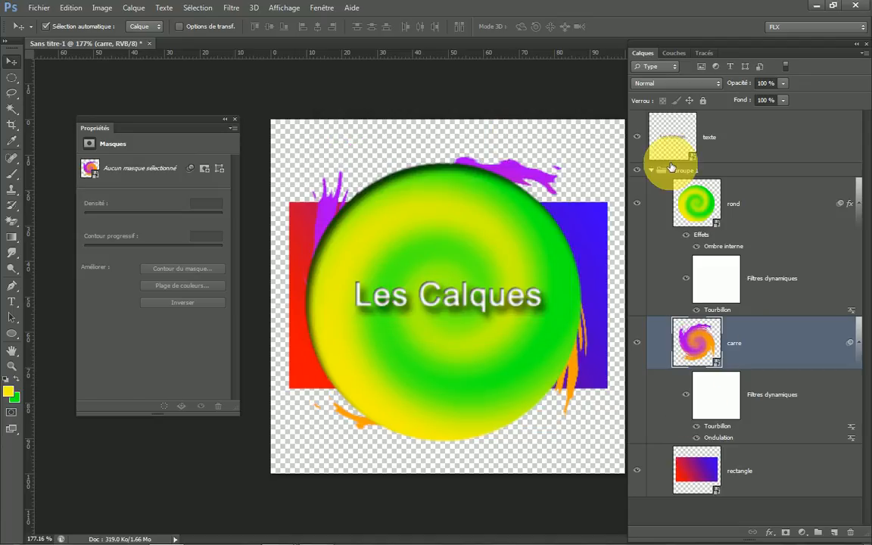
Step: Apply the Tourbillon distortion filter to the texte layer with an angle of -408°
click(672, 132)
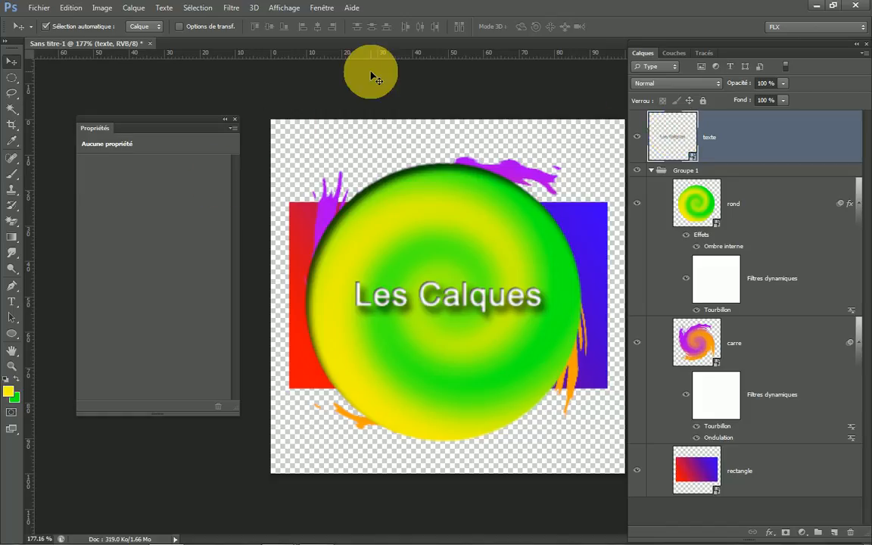
click(231, 7)
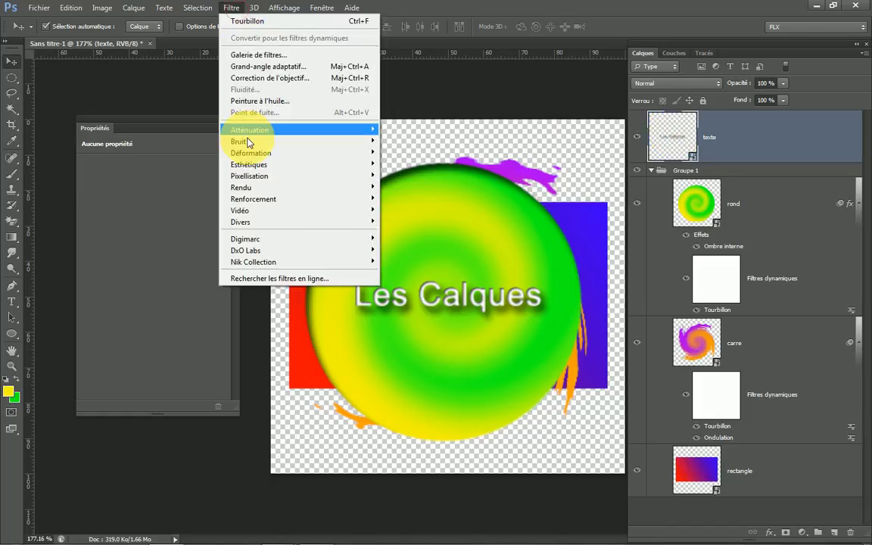
mouse_move(248, 165)
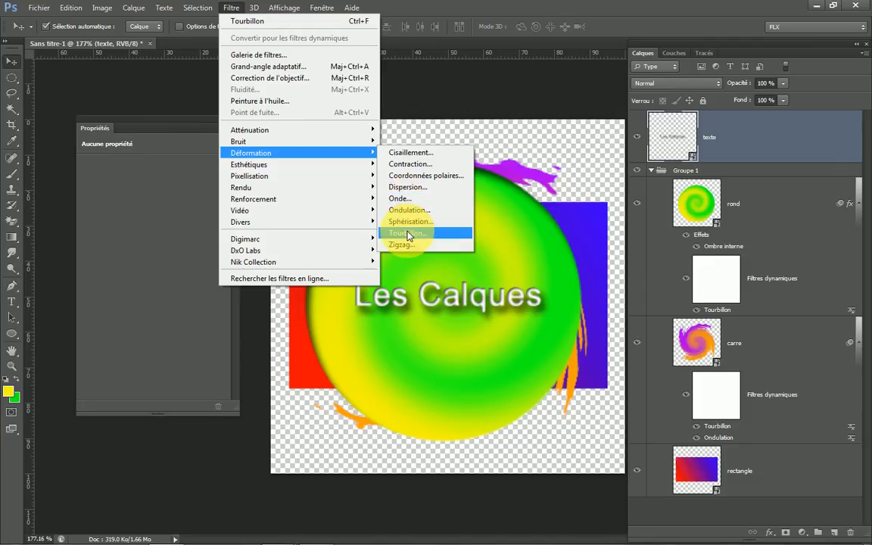
click(407, 235)
click(520, 137)
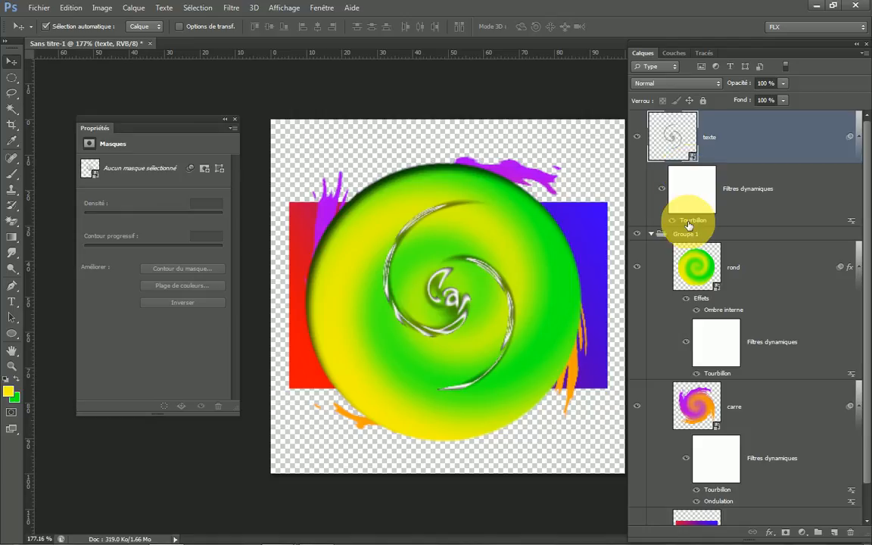
Step: Edit the texte layer's Tourbillon smart filter and set its angle to 117° for a gentler twist
double_click(689, 222)
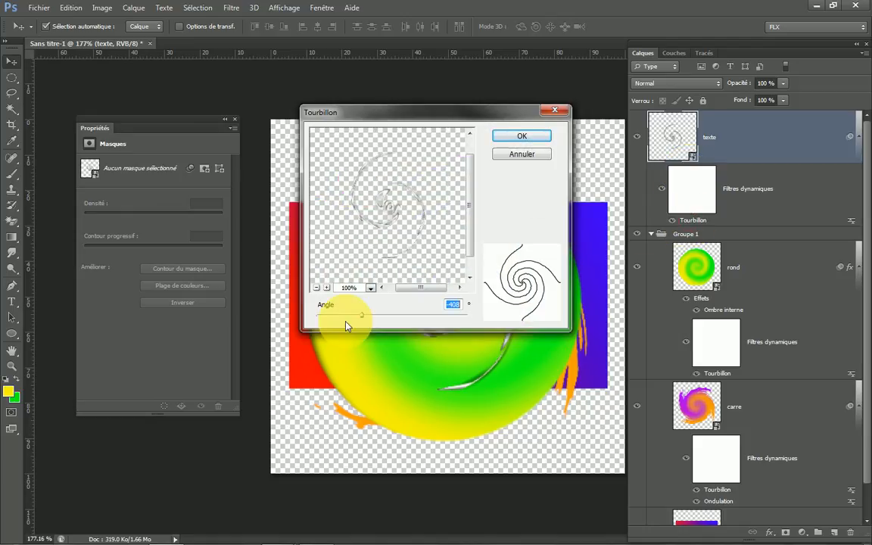
drag(365, 319, 402, 321)
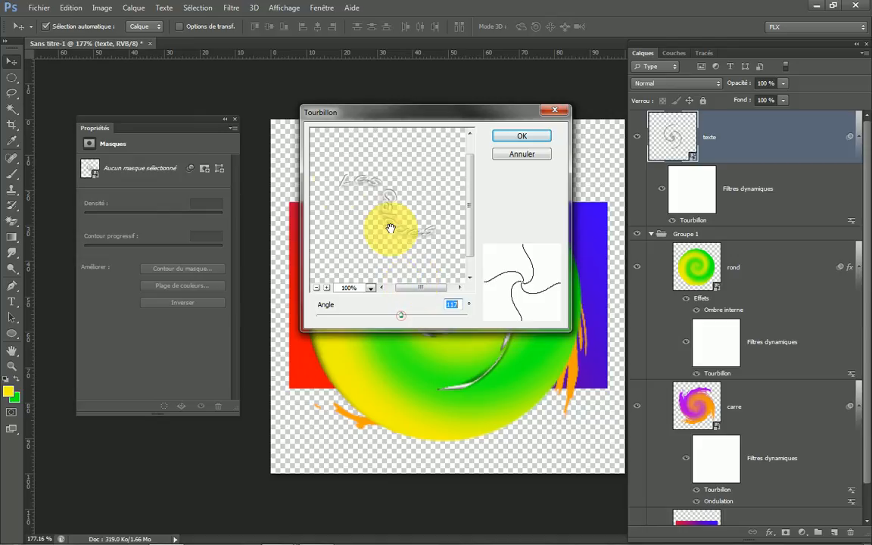
click(520, 138)
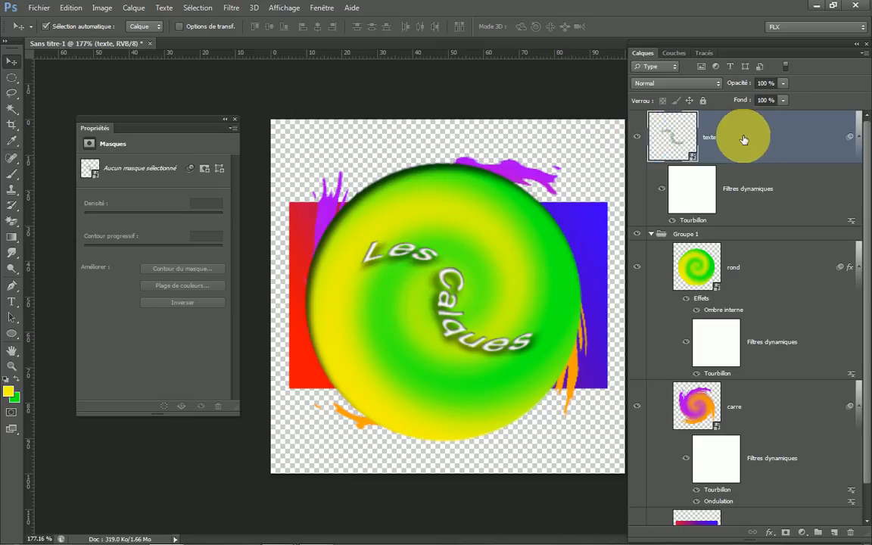
Step: Open the contents of the texte smart object and float texte.psb in an enlarged window over the main composition
double_click(679, 137)
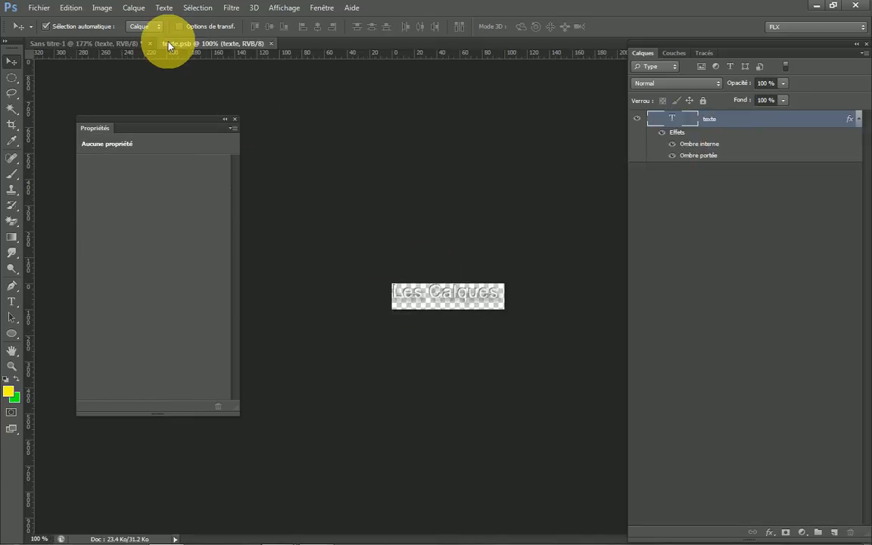
drag(170, 44, 209, 121)
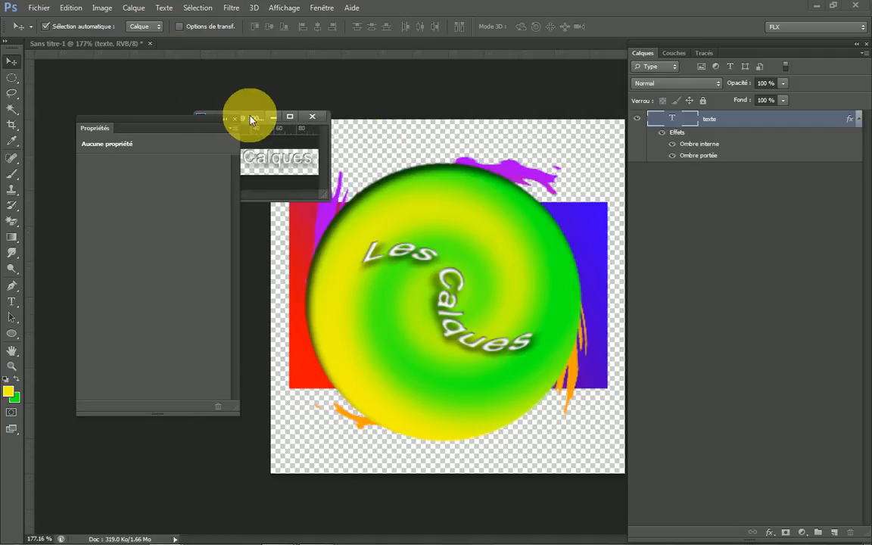
drag(251, 117, 407, 89)
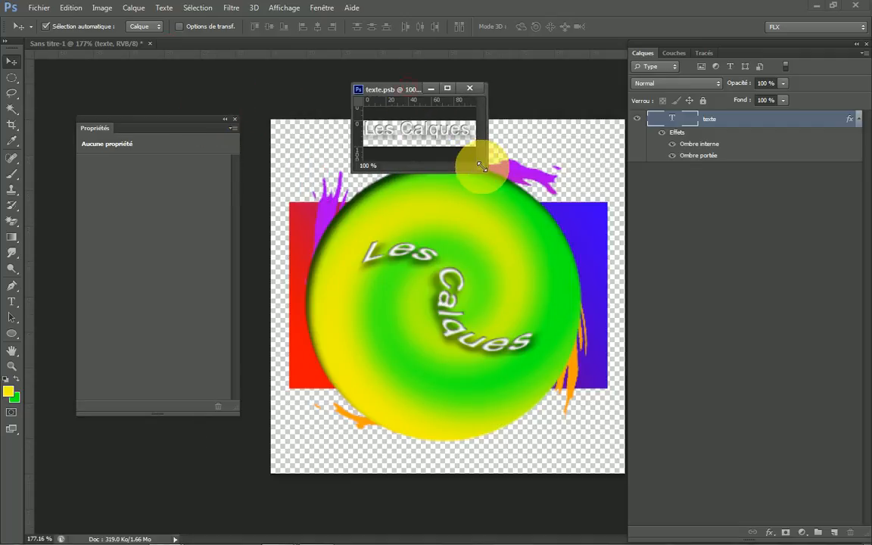
drag(482, 165, 618, 357)
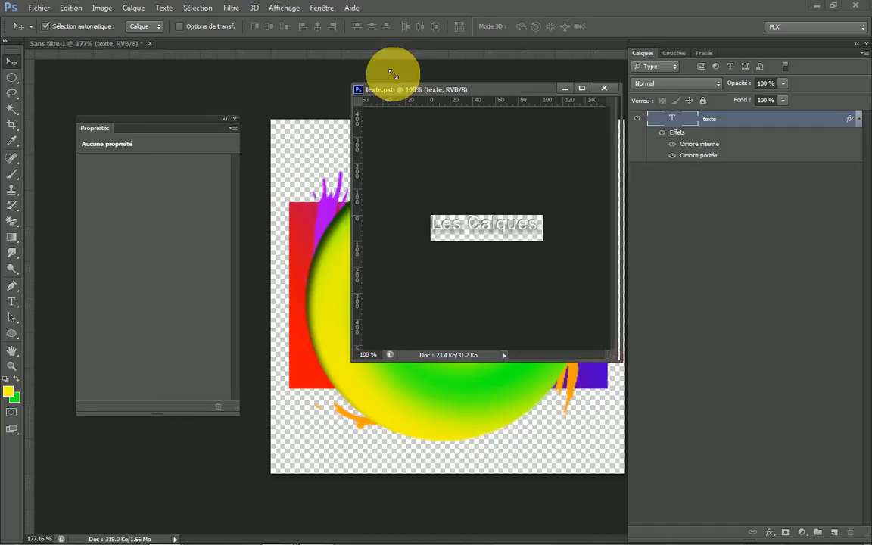
drag(485, 89, 419, 101)
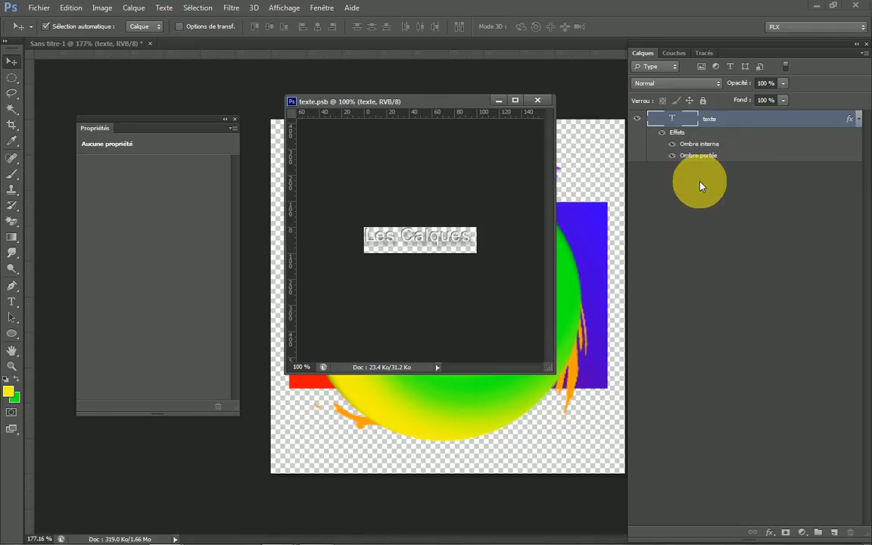
Step: Hide the Ombre interne effect on the text layer in texte.psb, and close the file, saving the change
double_click(700, 146)
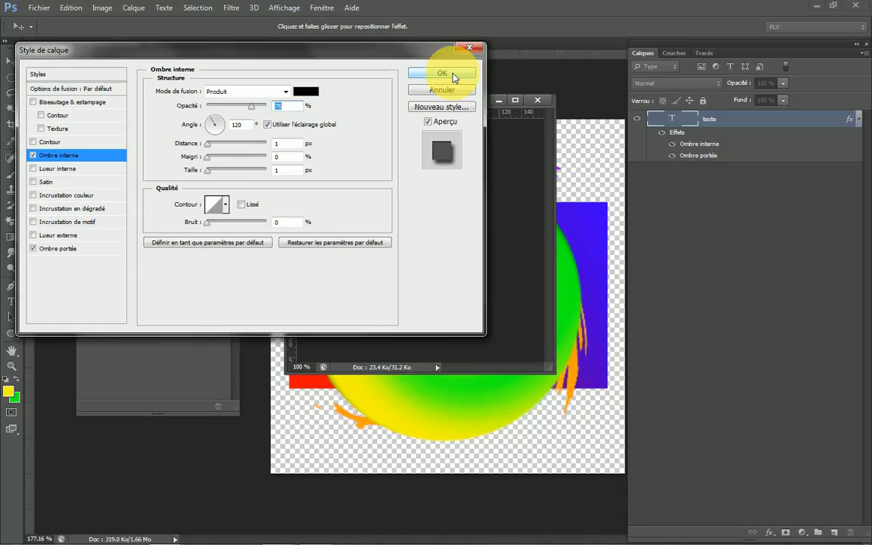
click(466, 49)
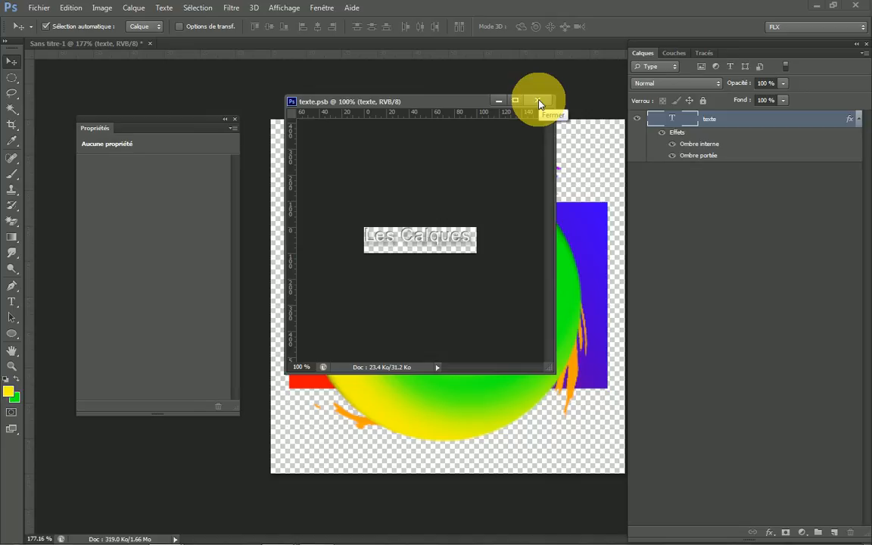
click(673, 146)
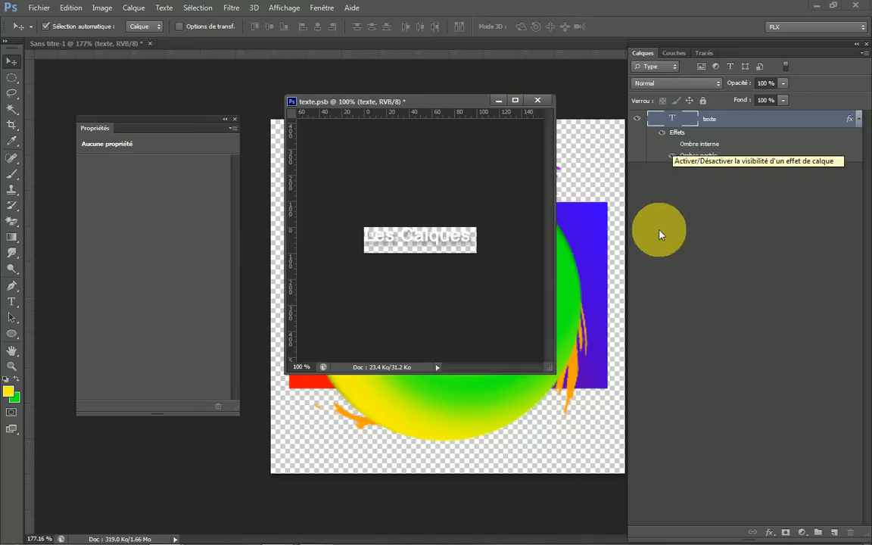
click(538, 99)
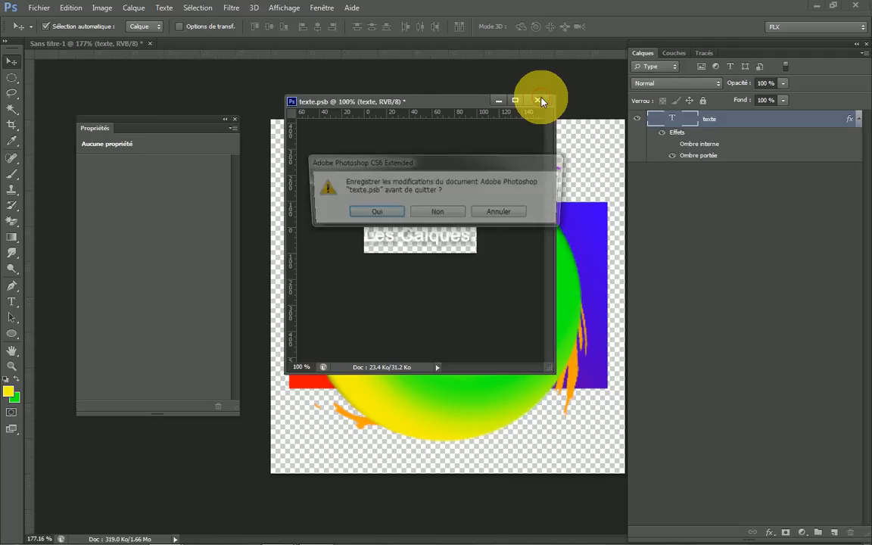
click(351, 219)
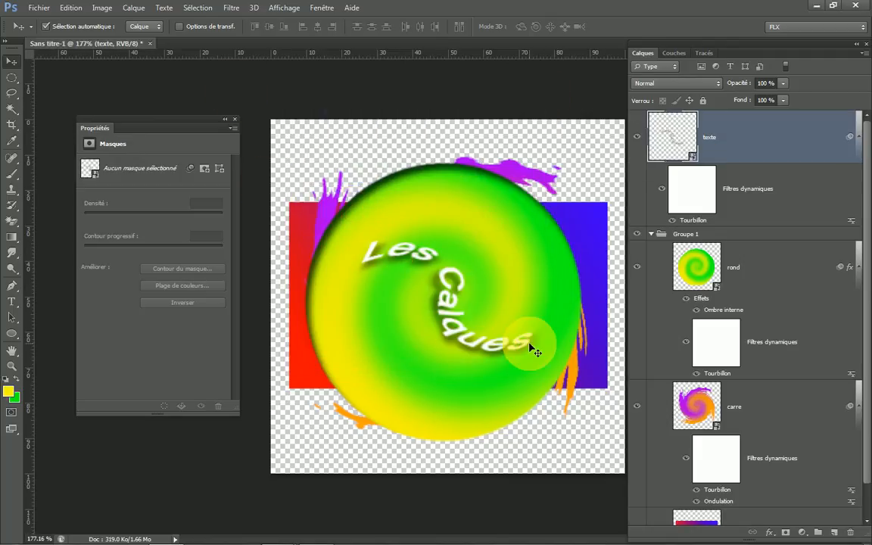
Step: Reopen the contents of the texte smart object to review its layer effects, and close the file
double_click(688, 138)
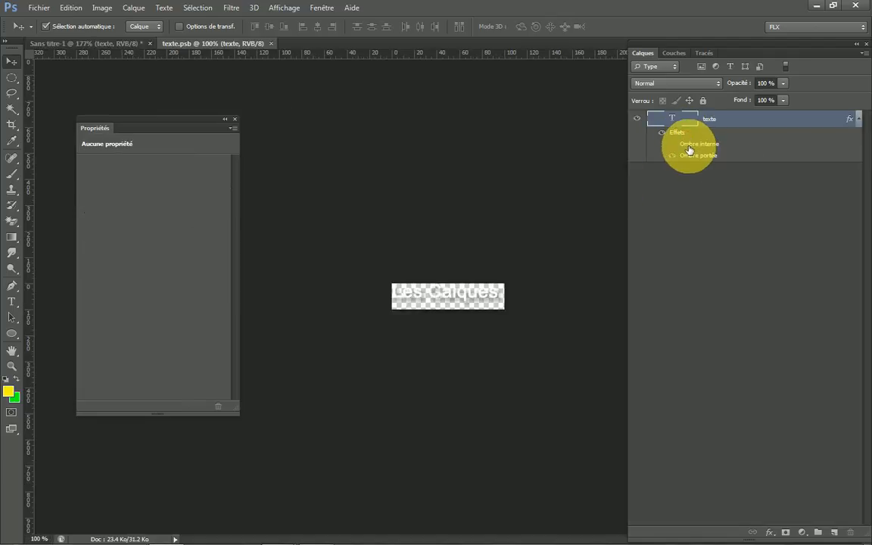
click(272, 44)
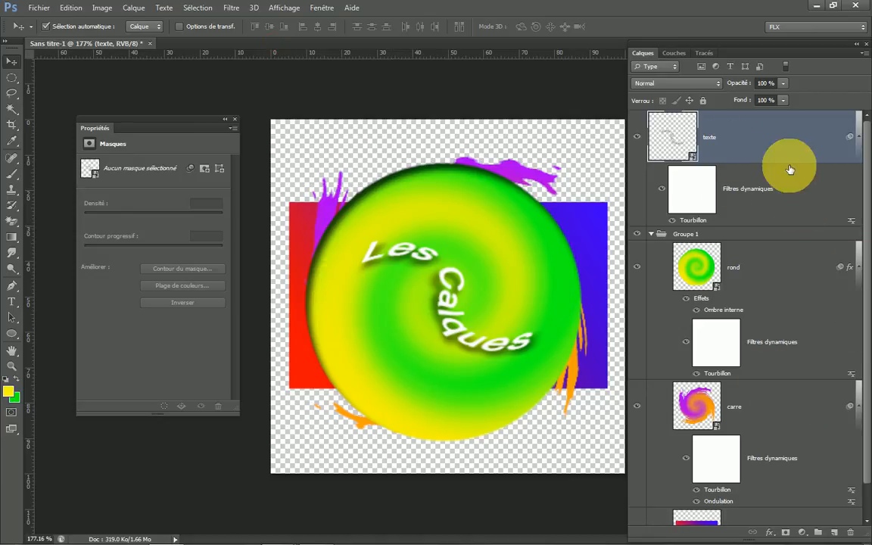
Step: Collapse the effect and smart filter lists of the texte, rond and carre layers
click(860, 139)
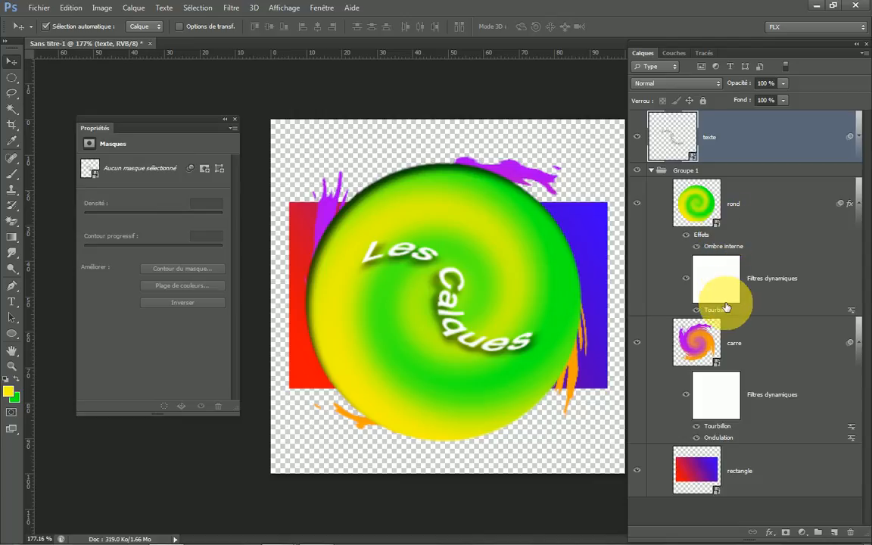
click(858, 204)
click(858, 255)
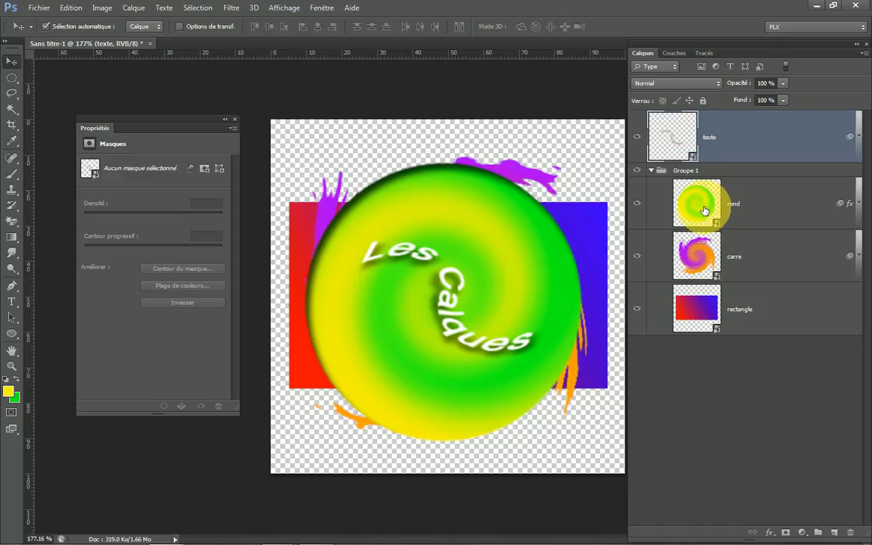
Step: Rasterize the carre smart object layer (Pixelliser le calque)
right_click(707, 258)
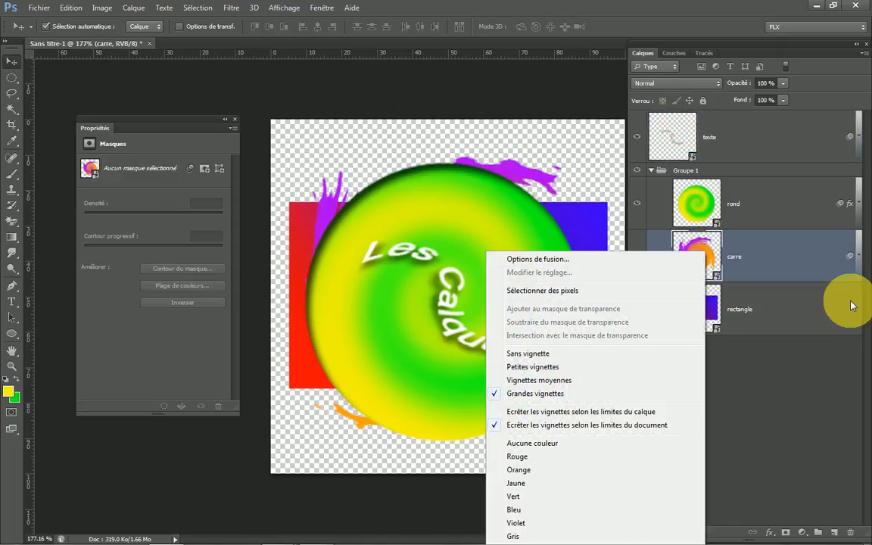
right_click(815, 250)
right_click(816, 254)
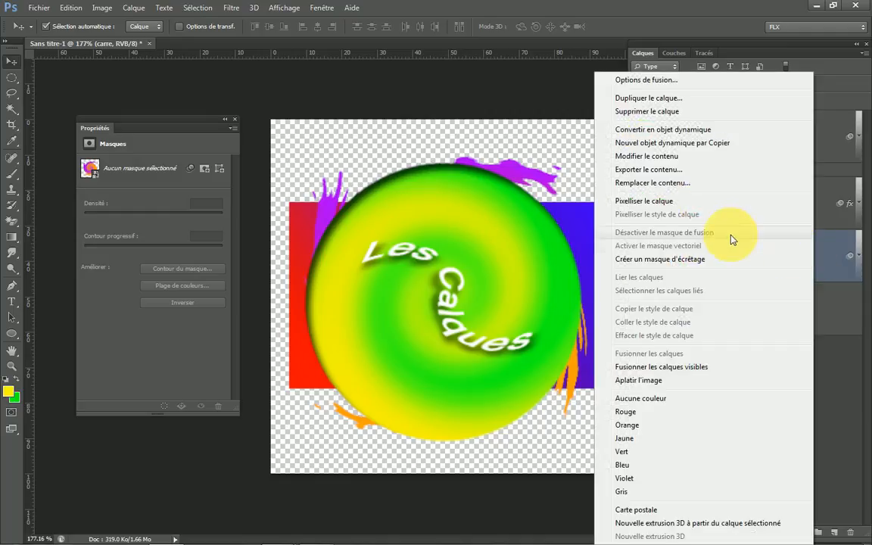
click(646, 201)
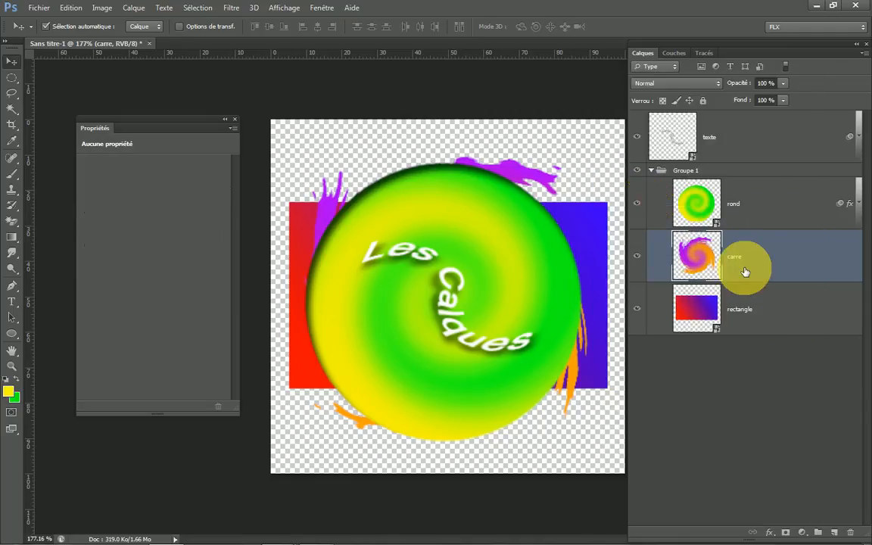